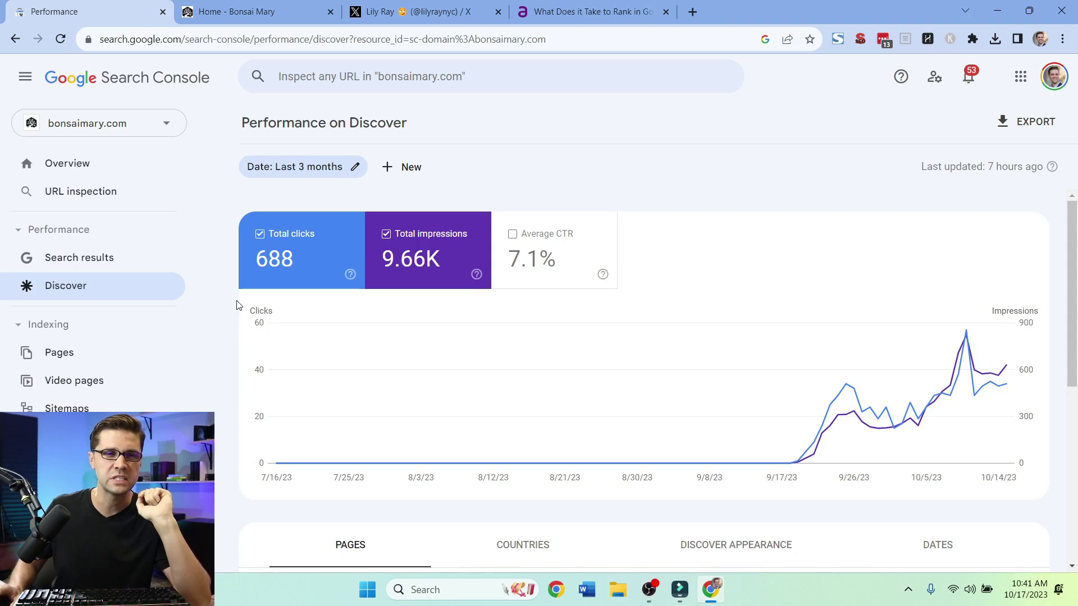
Step: Scroll through the Discover performance report and the SEO expert's X profile timeline
{"action": "scroll", "coordinate": [218, 331], "scroll_direction": "down", "scroll_amount": 2}
{"action": "scroll", "coordinate": [218, 332], "scroll_direction": "up", "scroll_amount": 2}
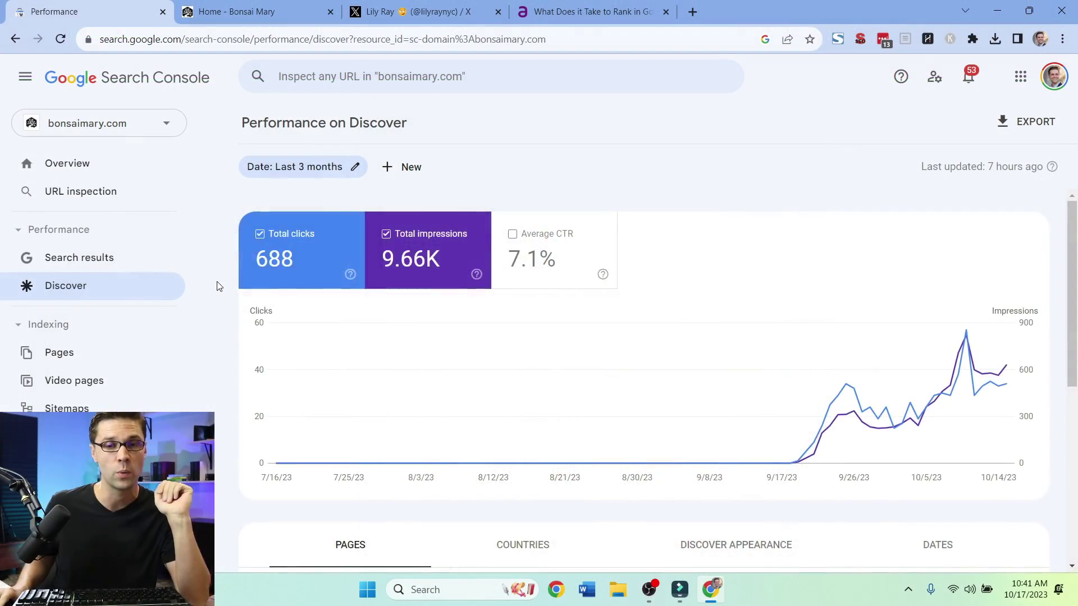
{"action": "scroll", "coordinate": [215, 285], "scroll_direction": "down", "scroll_amount": 6}
{"action": "scroll", "coordinate": [213, 286], "scroll_direction": "up", "scroll_amount": 6}
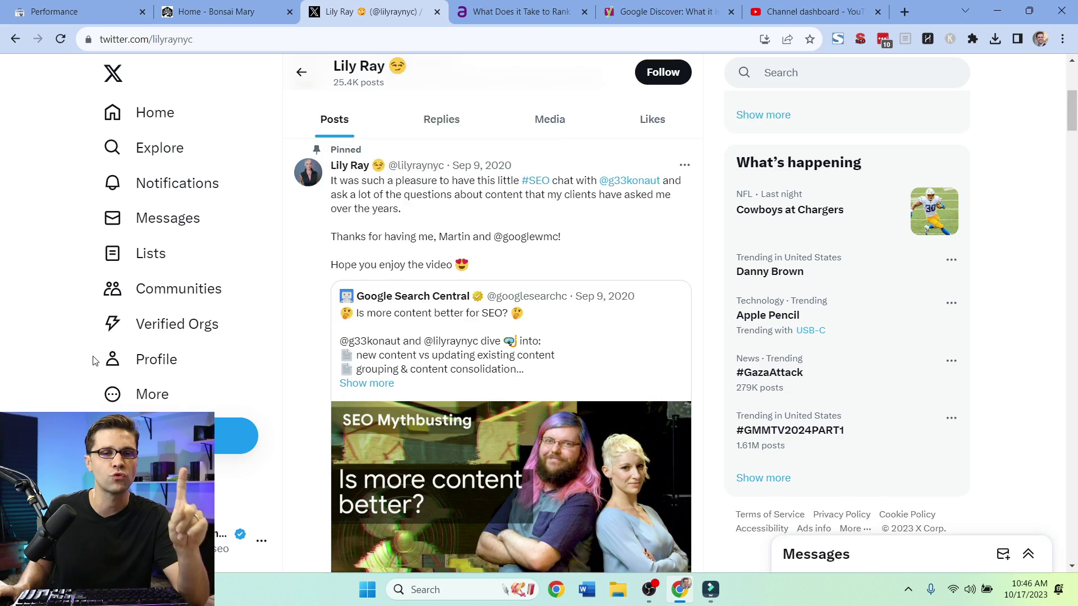
{"action": "scroll", "coordinate": [93, 360], "scroll_direction": "down", "scroll_amount": 8}
{"action": "scroll", "coordinate": [93, 359], "scroll_direction": "down", "scroll_amount": 3}
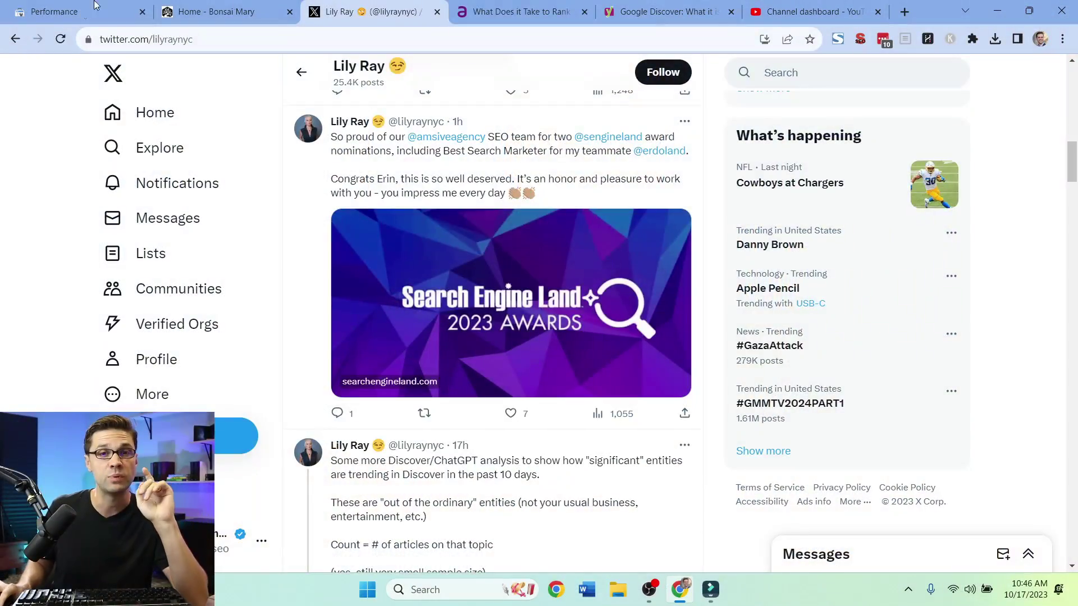
Step: Open the Amsive article on ranking in Google Discover and skim its title area
{"action": "left_click", "coordinate": [522, 11]}
{"action": "scroll", "coordinate": [429, 352], "scroll_direction": "down", "scroll_amount": 2}
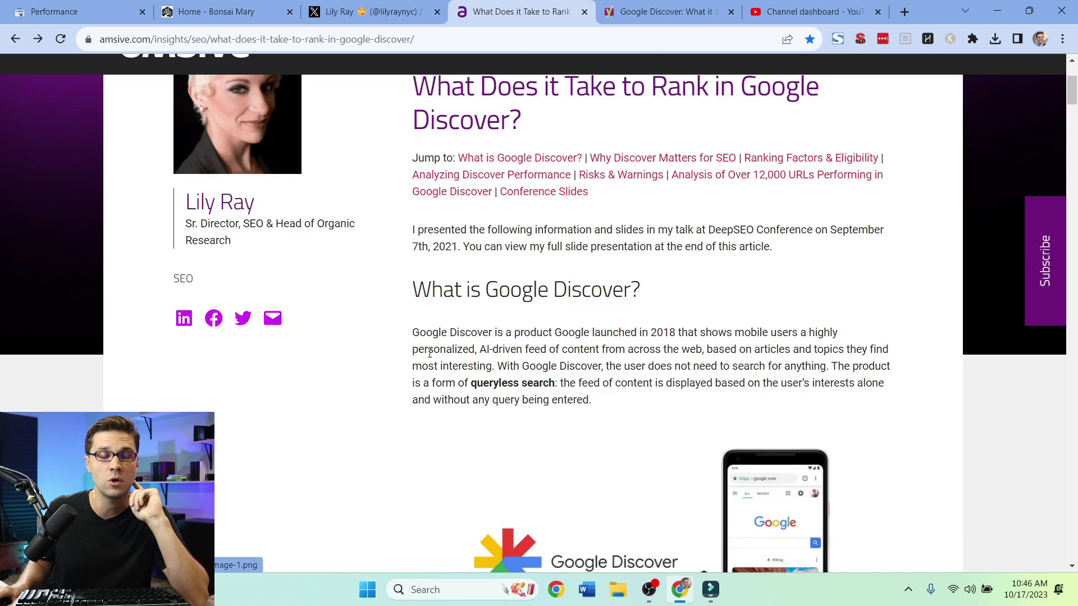
{"action": "scroll", "coordinate": [429, 352], "scroll_direction": "up", "scroll_amount": 3}
{"action": "left_click_drag", "start_coordinate": [439, 269], "coordinate": [617, 271]}
{"action": "left_click", "coordinate": [416, 338]}
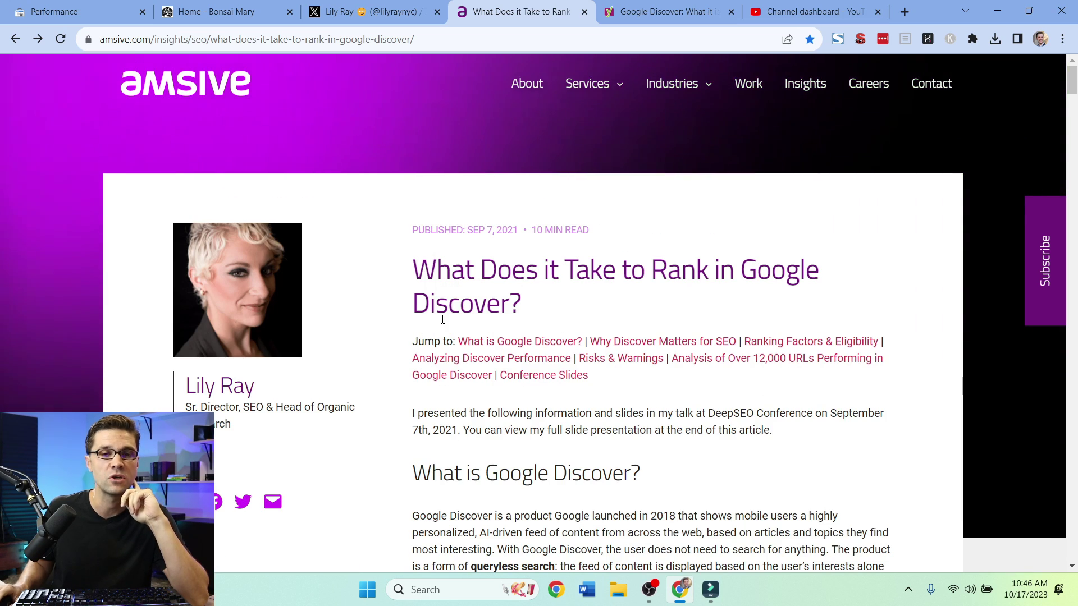
Step: Scroll through the article and enlarge its Discover ranking image
{"action": "scroll", "coordinate": [442, 320], "scroll_direction": "down", "scroll_amount": 15}
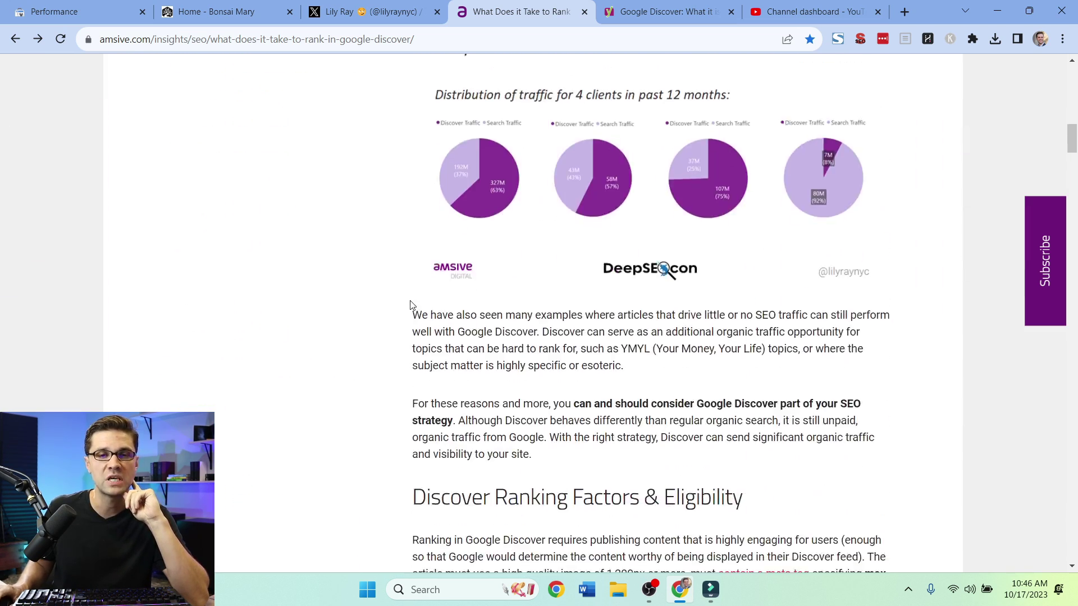
{"action": "scroll", "coordinate": [415, 306], "scroll_direction": "down", "scroll_amount": 5}
{"action": "left_click", "coordinate": [420, 307]}
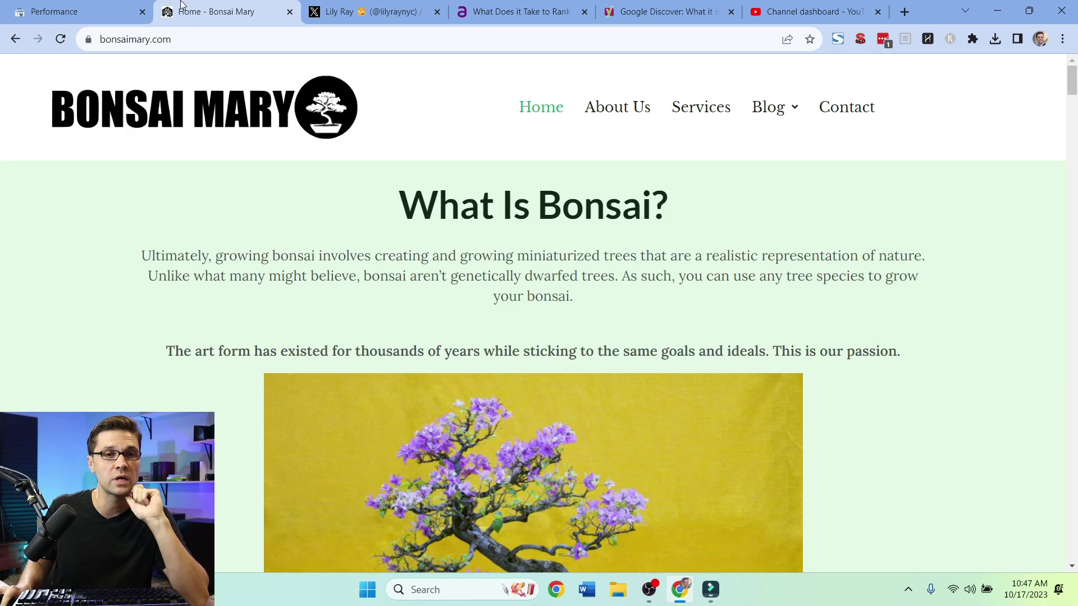
{"action": "scroll", "coordinate": [213, 359], "scroll_direction": "down", "scroll_amount": 15}
{"action": "scroll", "coordinate": [212, 359], "scroll_direction": "up", "scroll_amount": 8}
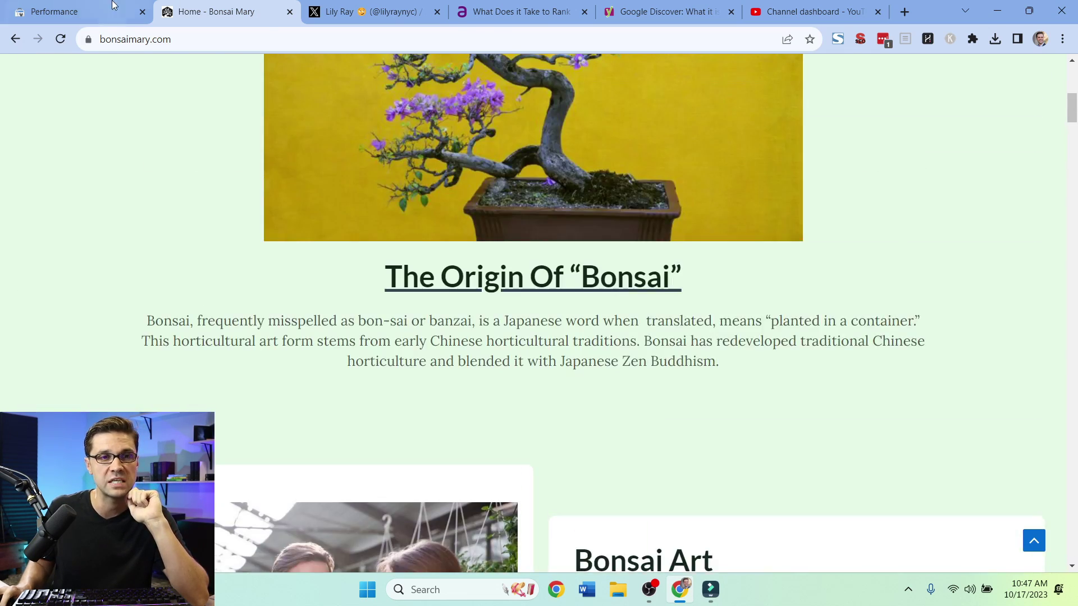
Step: Switch the Search Console report to Search results for the last 6 months
{"action": "key", "text": "ctrl+shift+Tab"}
{"action": "left_click", "coordinate": [99, 269]}
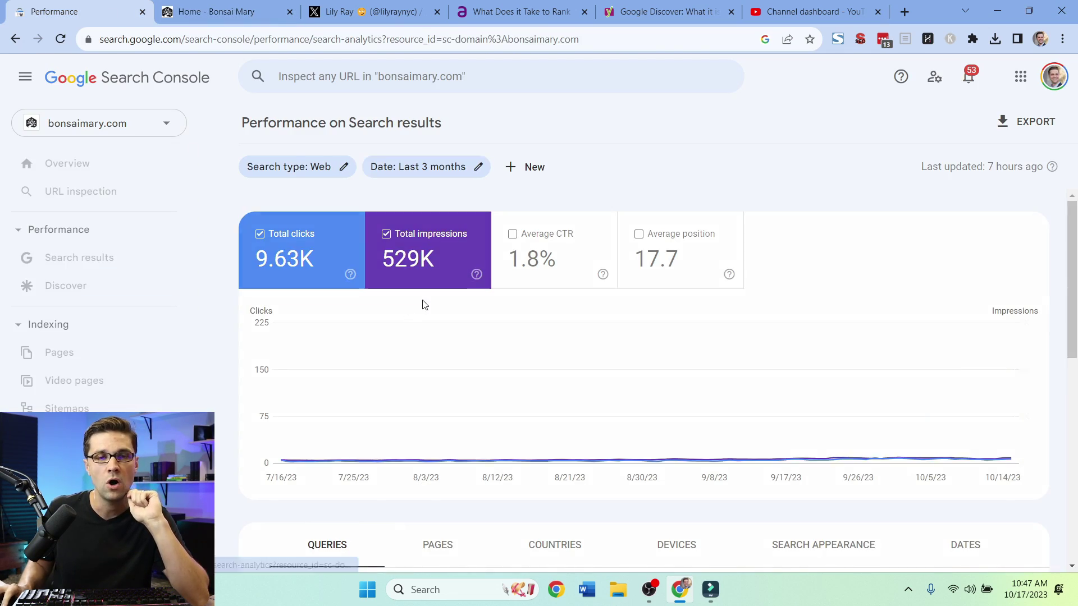
{"action": "left_click", "coordinate": [405, 167]}
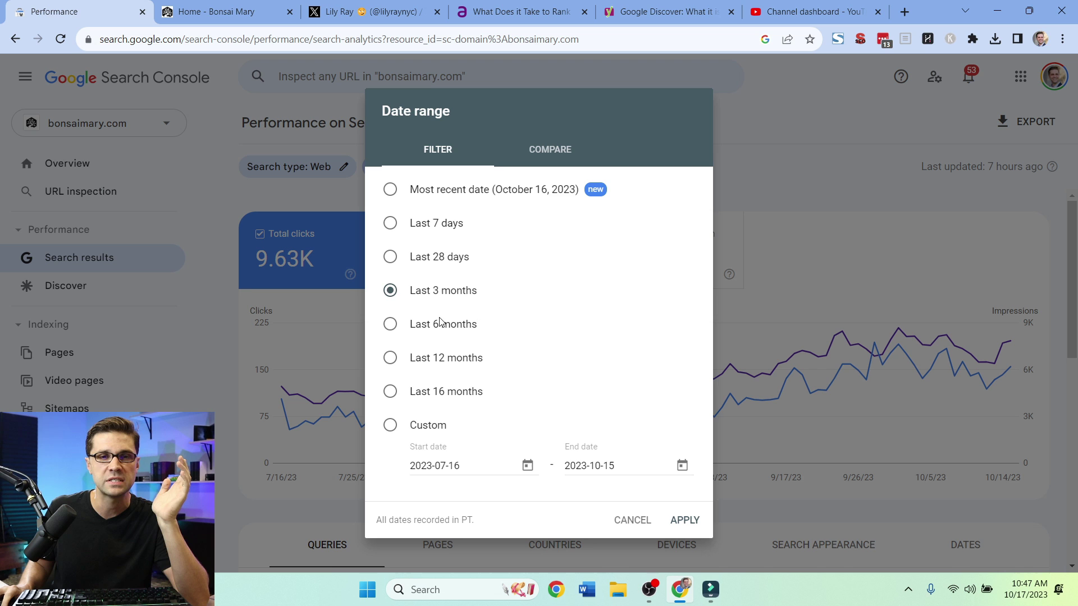
{"action": "left_click", "coordinate": [295, 302]}
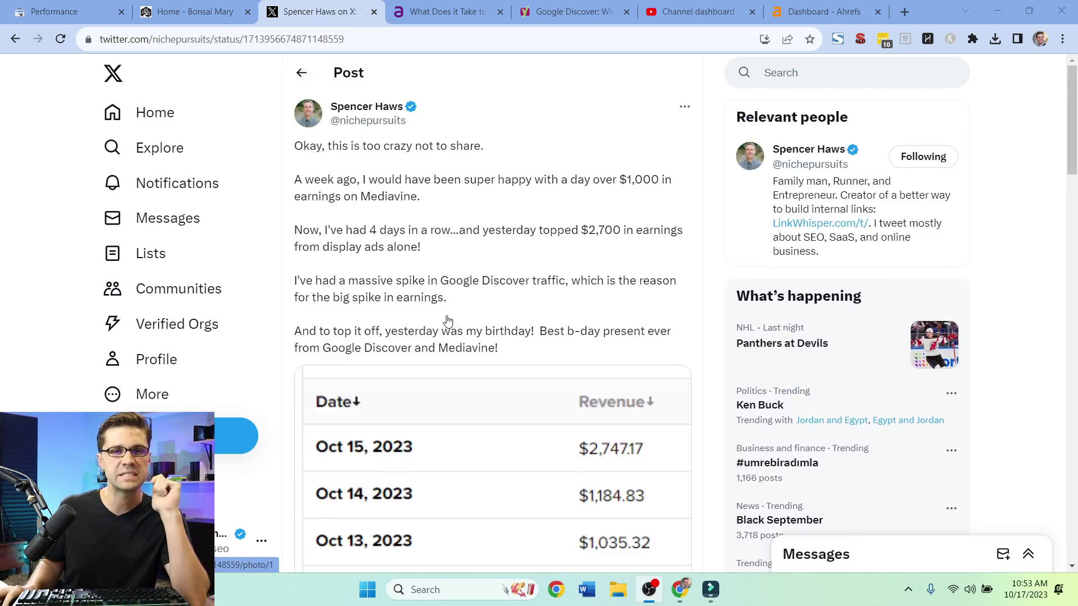
{"action": "scroll", "coordinate": [446, 320], "scroll_direction": "down", "scroll_amount": 6}
{"action": "scroll", "coordinate": [449, 319], "scroll_direction": "up", "scroll_amount": 5}
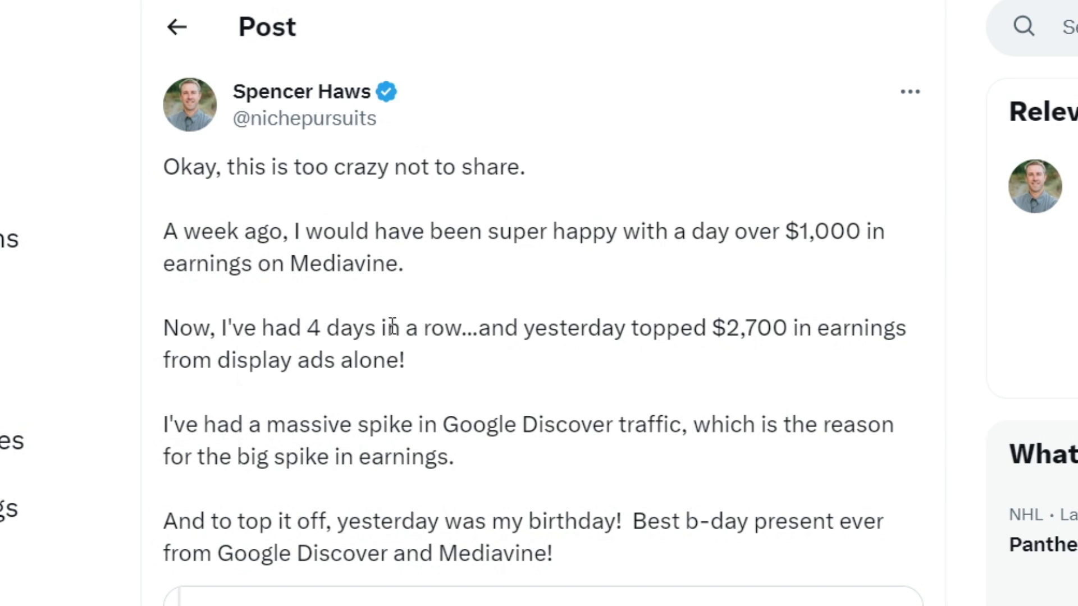
{"action": "left_click_drag", "start_coordinate": [194, 321], "coordinate": [474, 314]}
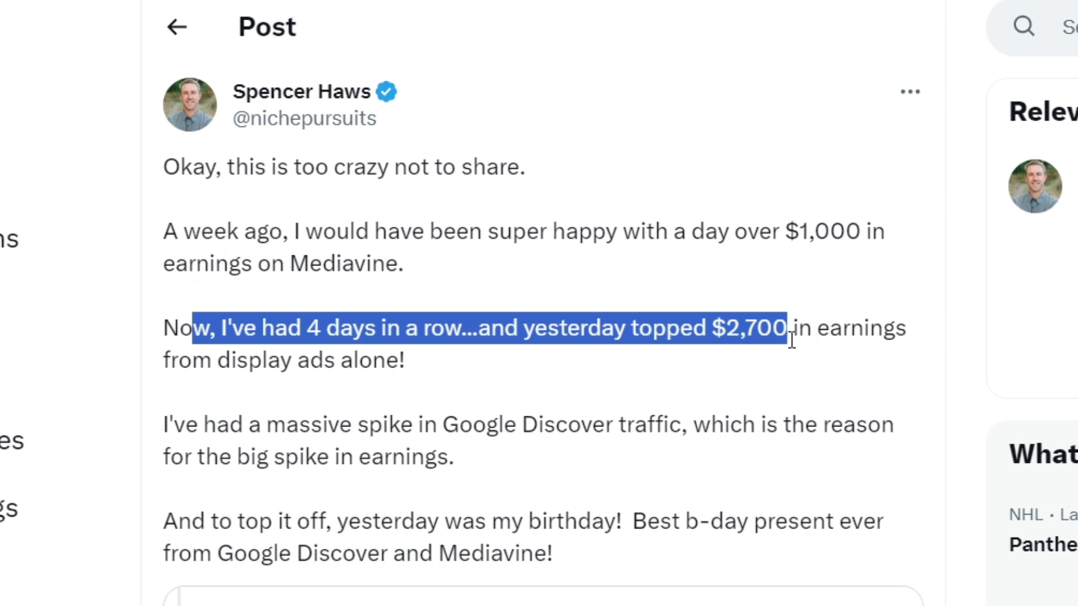
{"action": "left_click", "coordinate": [821, 339]}
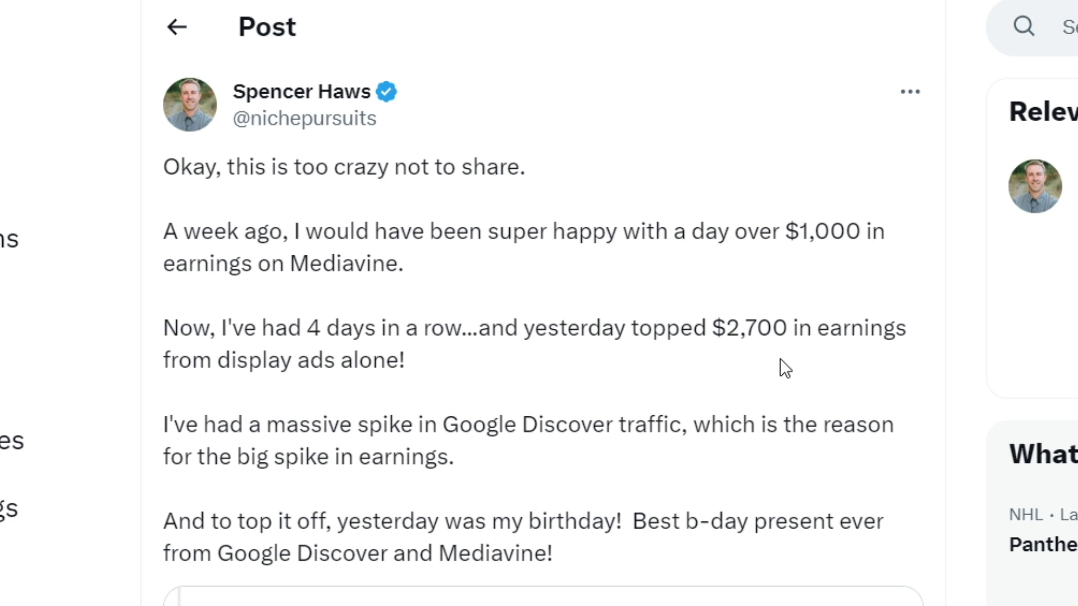
{"action": "scroll", "coordinate": [399, 352], "scroll_direction": "down", "scroll_amount": 5}
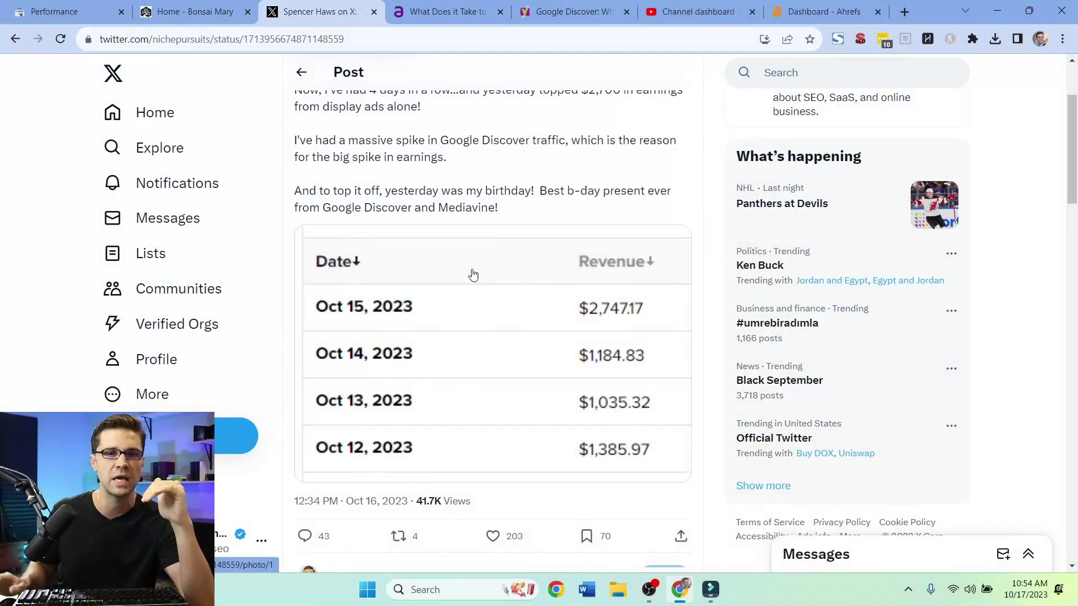
{"action": "scroll", "coordinate": [381, 199], "scroll_direction": "up", "scroll_amount": 1}
{"action": "left_click_drag", "start_coordinate": [297, 211], "coordinate": [495, 211]}
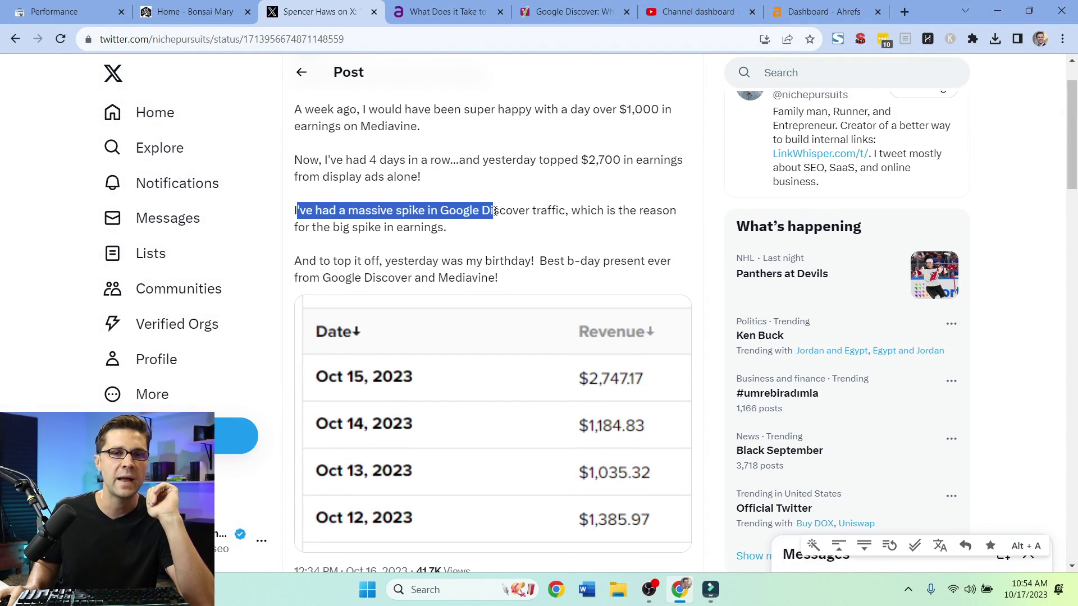
{"action": "left_click", "coordinate": [569, 211]}
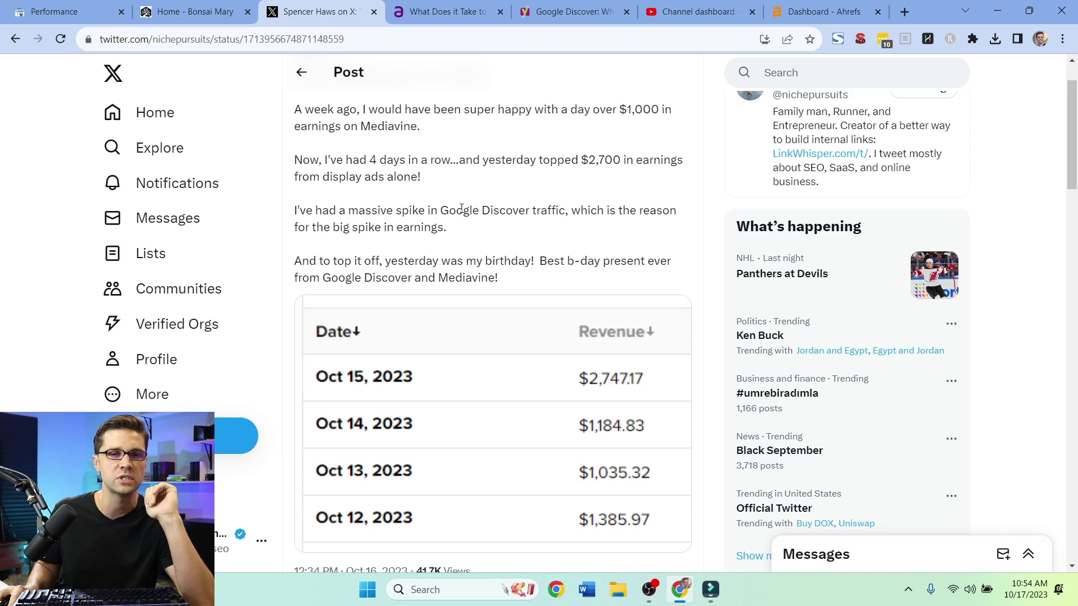
Step: Scroll the 6-month Search results report down and back up to the chart
{"action": "scroll", "coordinate": [621, 322], "scroll_direction": "down", "scroll_amount": 1}
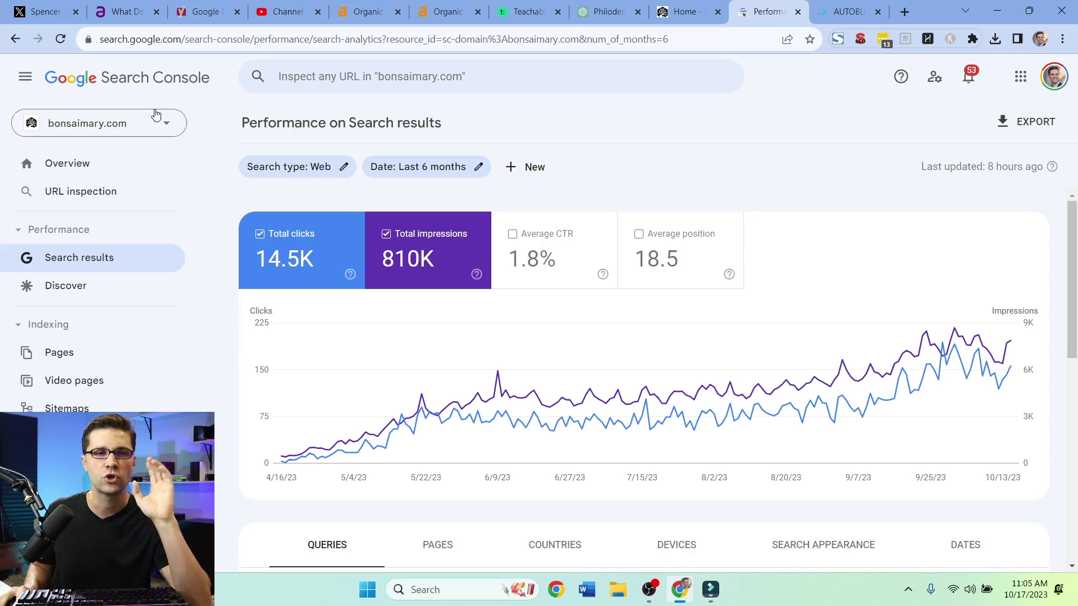
{"action": "scroll", "coordinate": [230, 344], "scroll_direction": "down", "scroll_amount": 8}
{"action": "scroll", "coordinate": [230, 344], "scroll_direction": "up", "scroll_amount": 8}
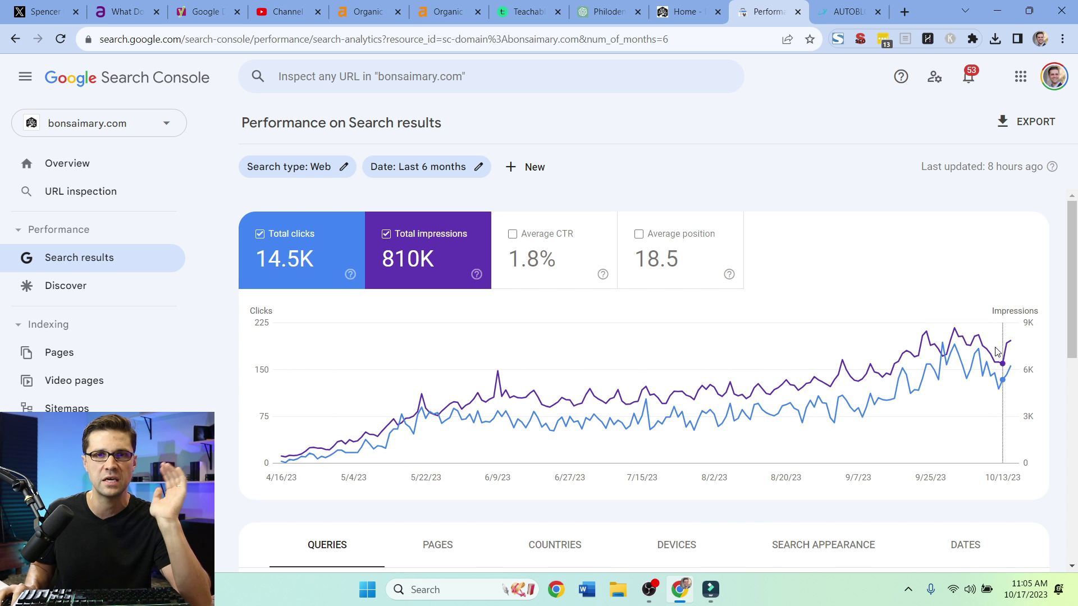
{"action": "left_click", "coordinate": [367, 12]}
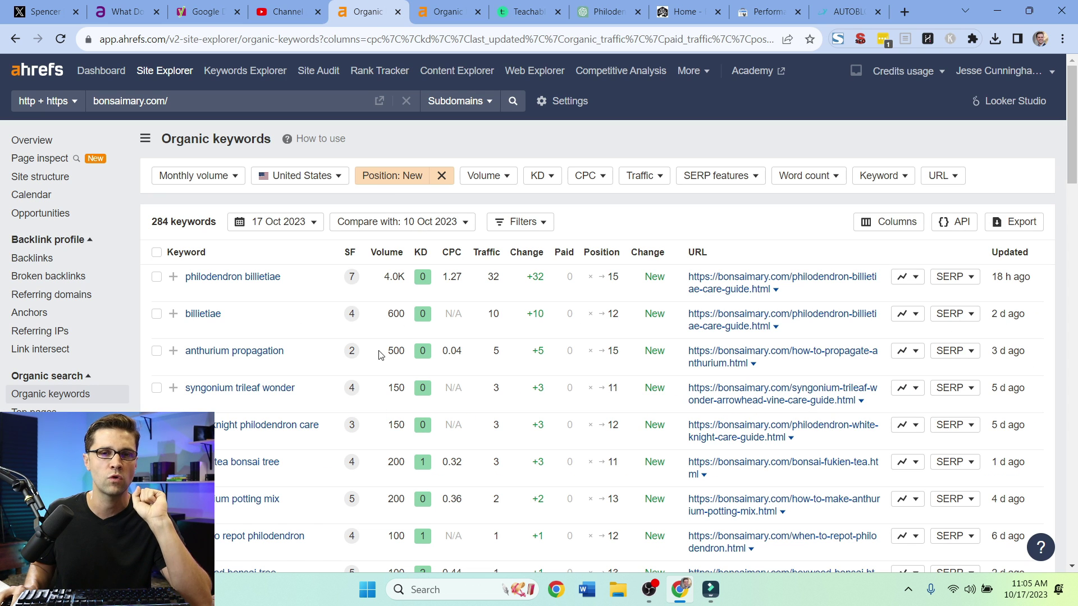
{"action": "left_click", "coordinate": [423, 7]}
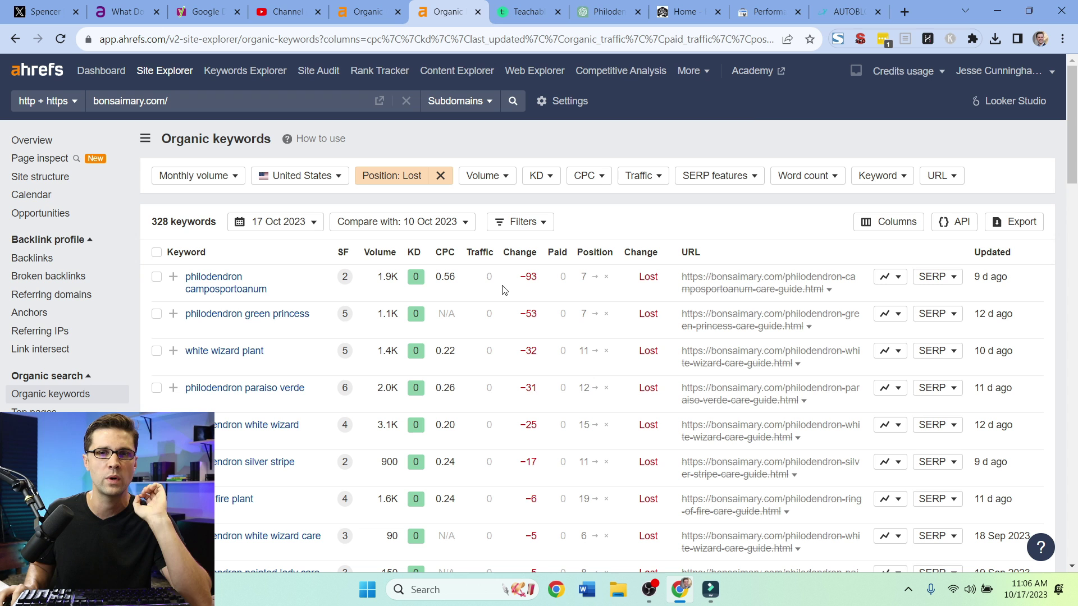
{"action": "left_click", "coordinate": [769, 8]}
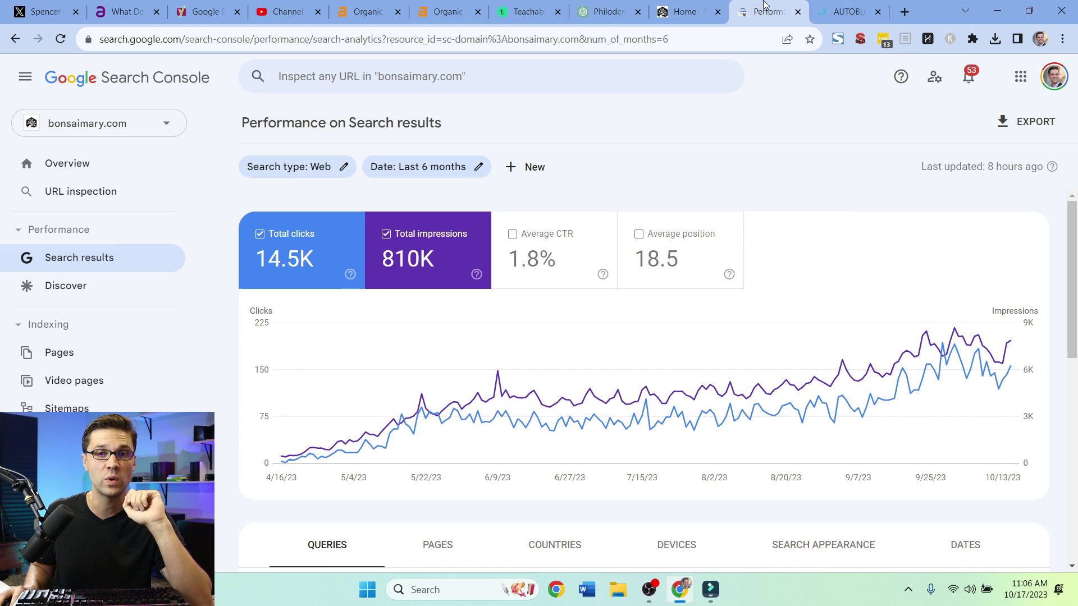
Step: Open the Autoblogging Masterclass page and scroll to its Automate the Process section
{"action": "left_click", "coordinate": [842, 7]}
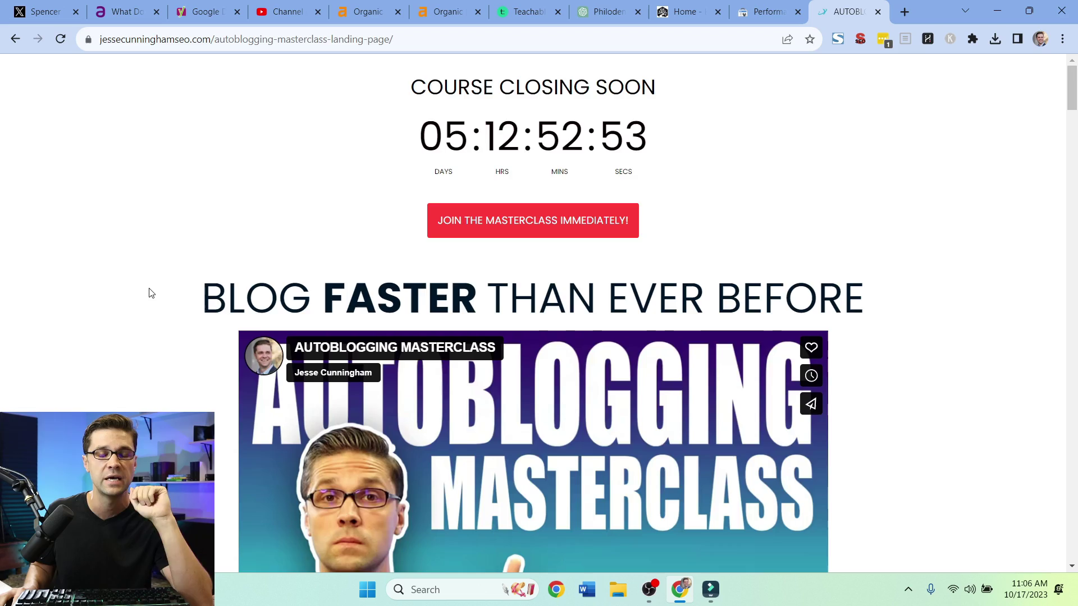
{"action": "scroll", "coordinate": [150, 293], "scroll_direction": "down", "scroll_amount": 20}
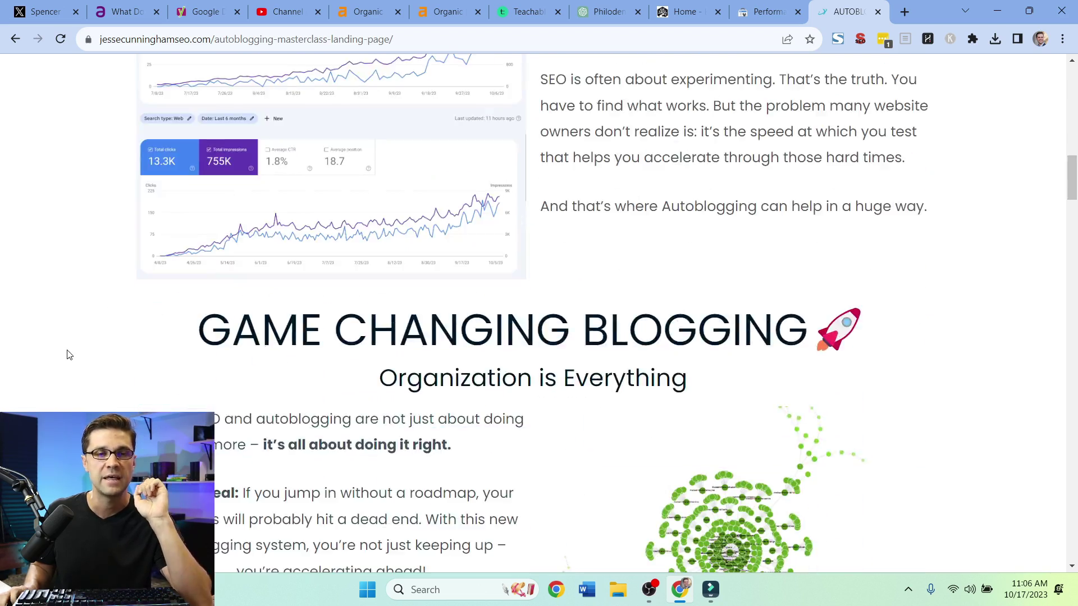
{"action": "scroll", "coordinate": [66, 355], "scroll_direction": "up", "scroll_amount": 10}
{"action": "scroll", "coordinate": [67, 352], "scroll_direction": "down", "scroll_amount": 20}
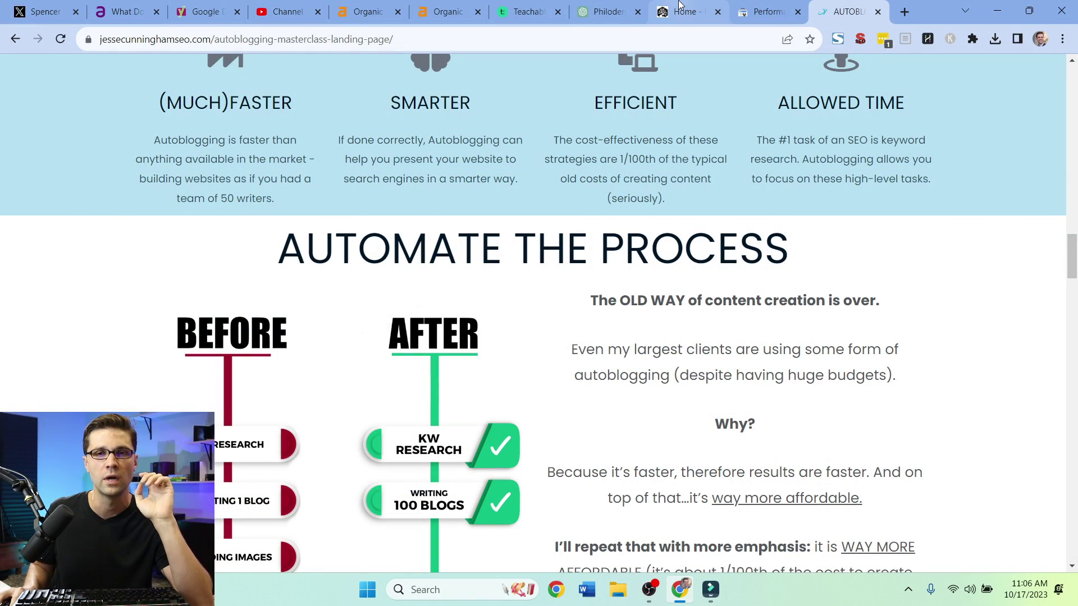
Step: Return to the new organic keywords report and glance over the Bonsai Mary homepage
{"action": "left_click", "coordinate": [388, 6]}
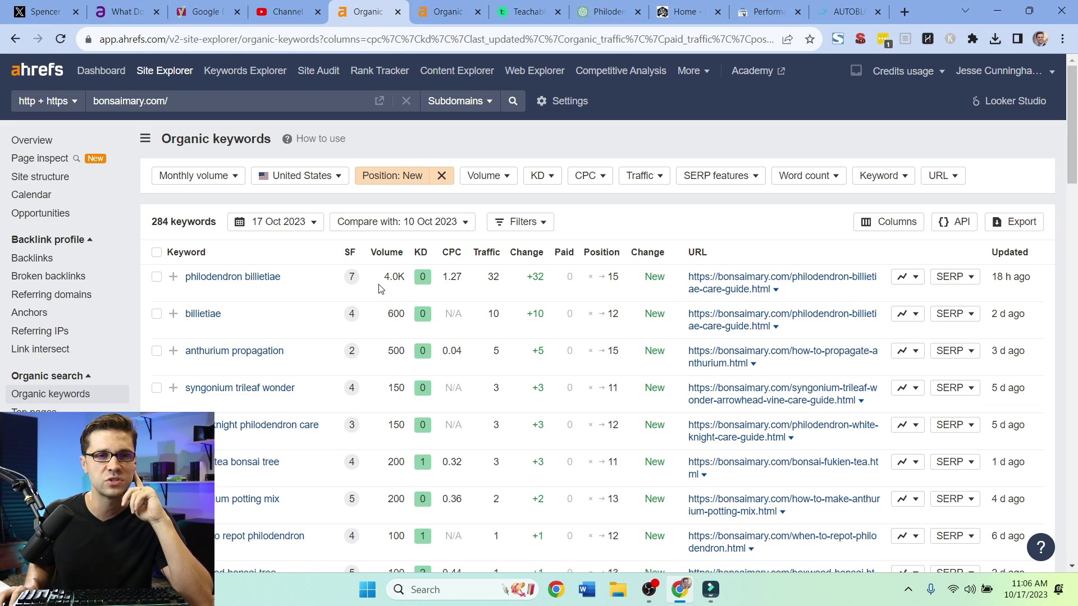
{"action": "left_click", "coordinate": [702, 6]}
{"action": "scroll", "coordinate": [291, 364], "scroll_direction": "down", "scroll_amount": 5}
{"action": "scroll", "coordinate": [291, 365], "scroll_direction": "up", "scroll_amount": 5}
Step: Review the 284 new organic keywords, then the 328 lost keywords report
{"action": "key", "text": "ctrl+5"}
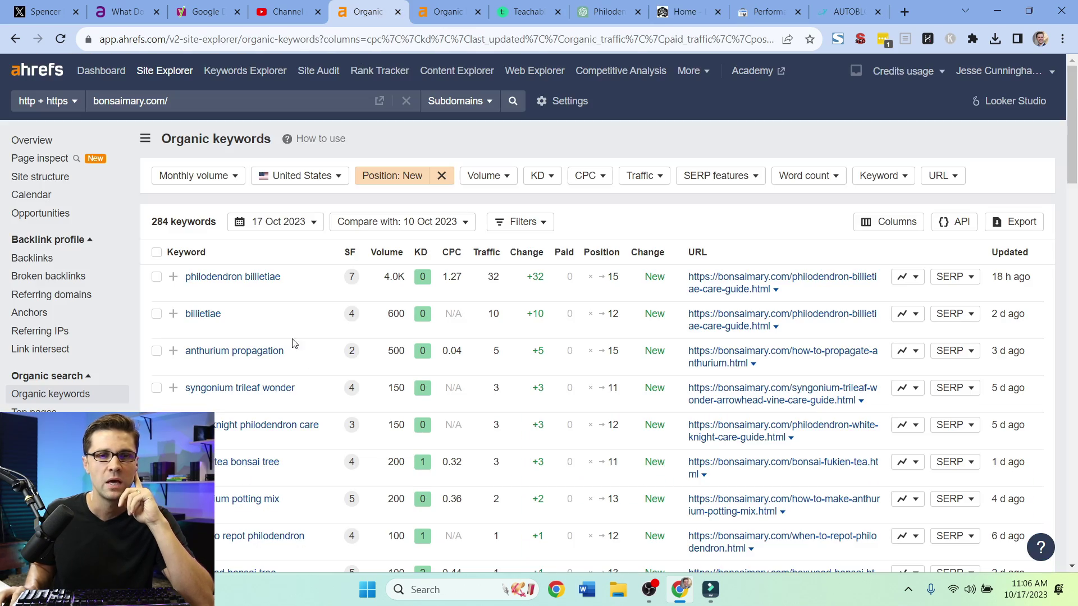
{"action": "scroll", "coordinate": [550, 332], "scroll_direction": "down", "scroll_amount": 3}
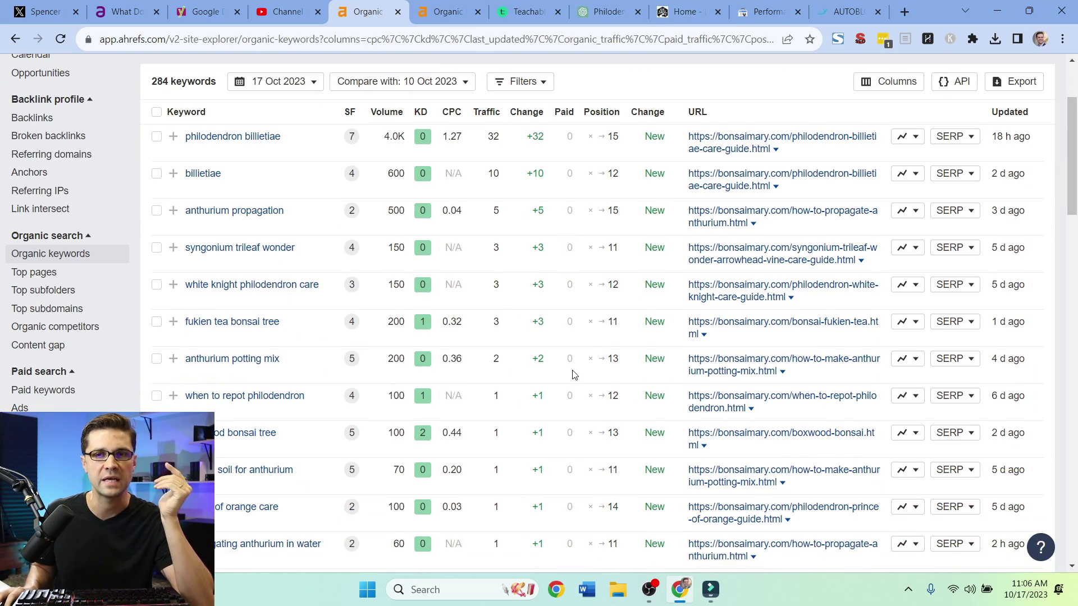
{"action": "scroll", "coordinate": [571, 374], "scroll_direction": "down", "scroll_amount": 3}
{"action": "scroll", "coordinate": [525, 403], "scroll_direction": "down", "scroll_amount": 3}
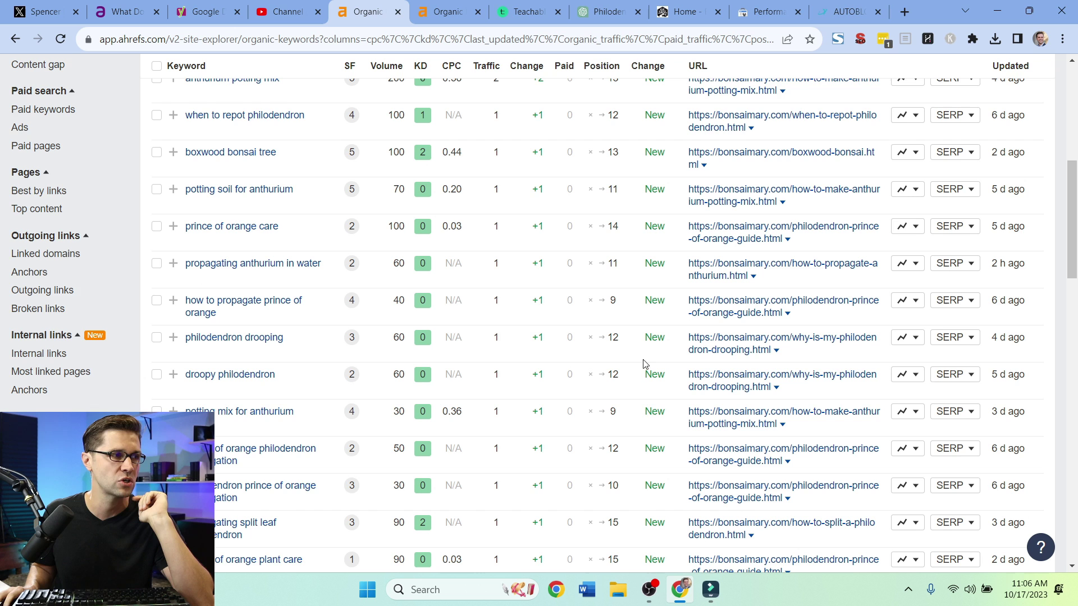
{"action": "scroll", "coordinate": [653, 394], "scroll_direction": "down", "scroll_amount": 3}
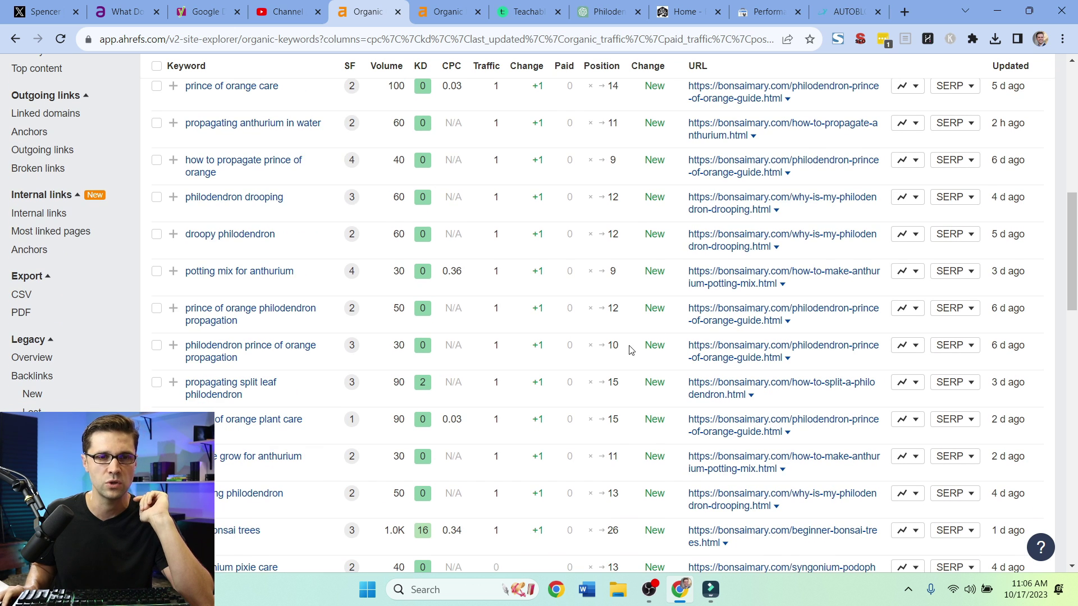
{"action": "left_click", "coordinate": [437, 5]}
{"action": "scroll", "coordinate": [531, 331], "scroll_direction": "down", "scroll_amount": 3}
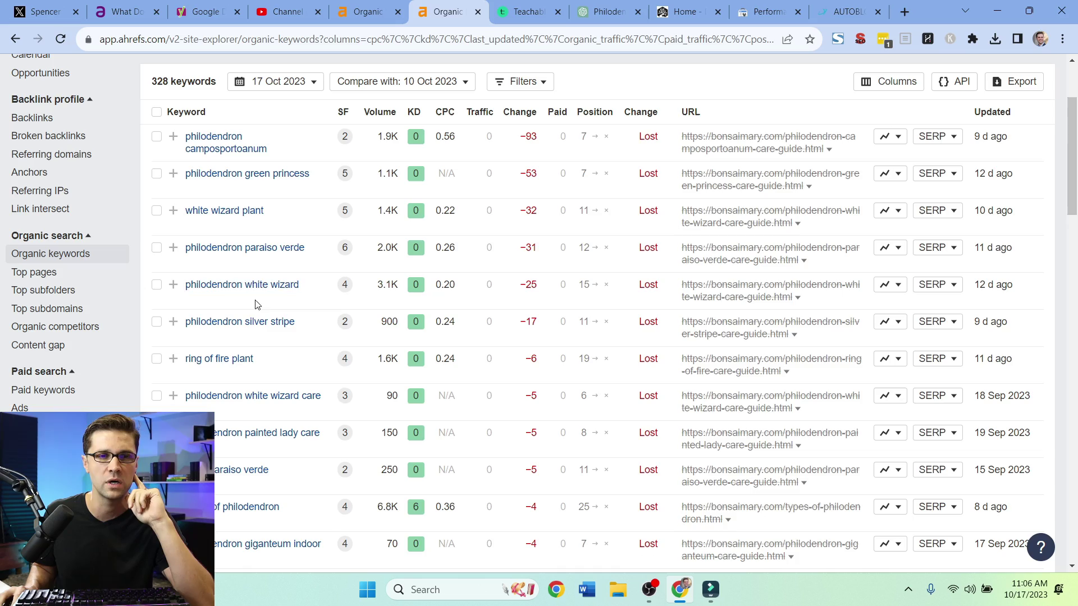
{"action": "left_click", "coordinate": [756, 292]}
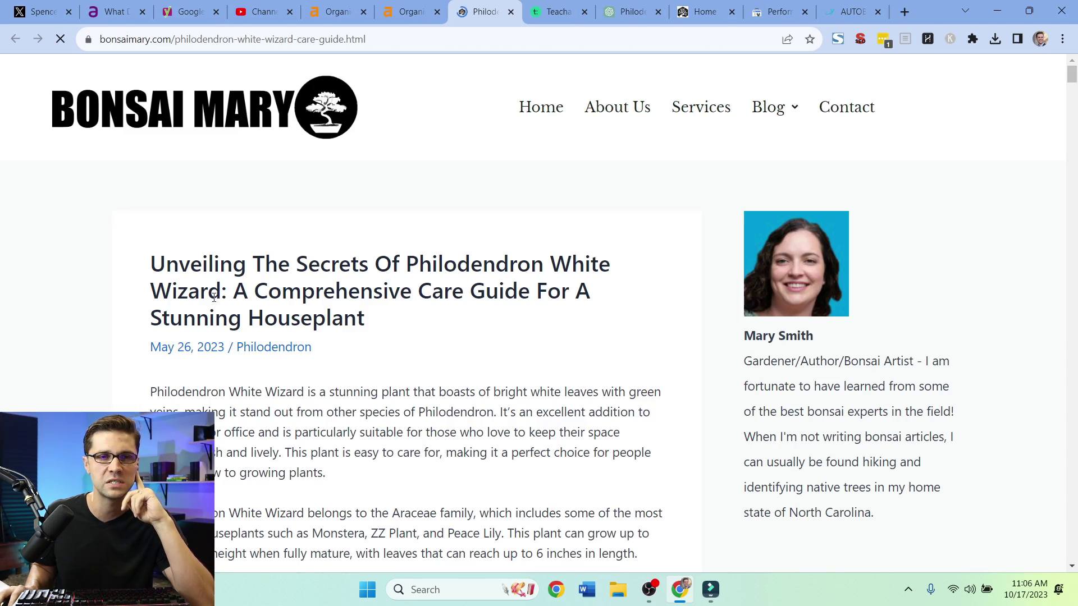
{"action": "scroll", "coordinate": [102, 309], "scroll_direction": "down", "scroll_amount": 15}
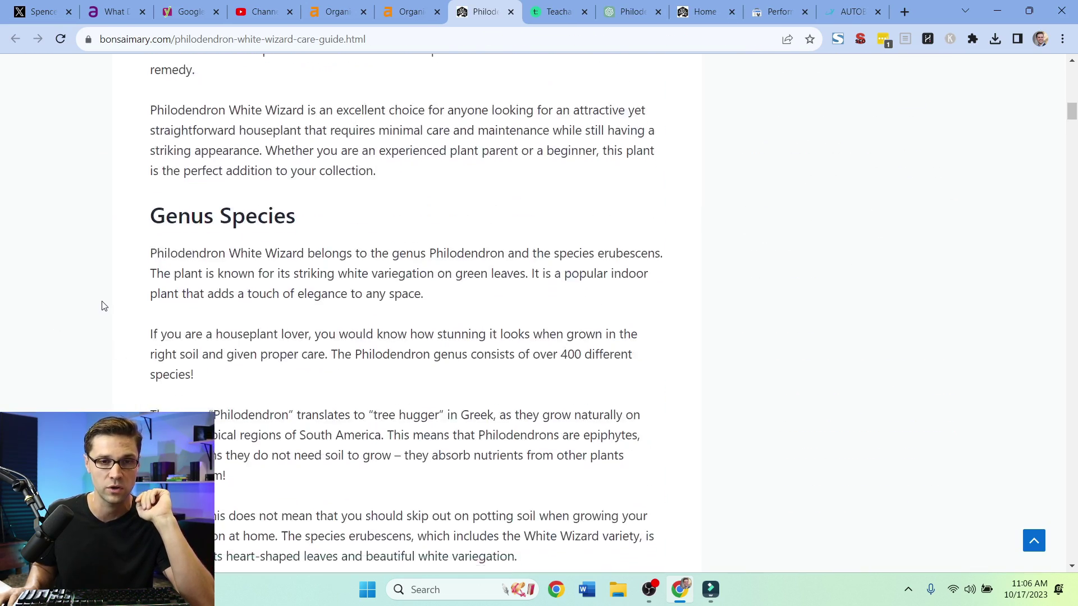
{"action": "scroll", "coordinate": [101, 305], "scroll_direction": "up", "scroll_amount": 15}
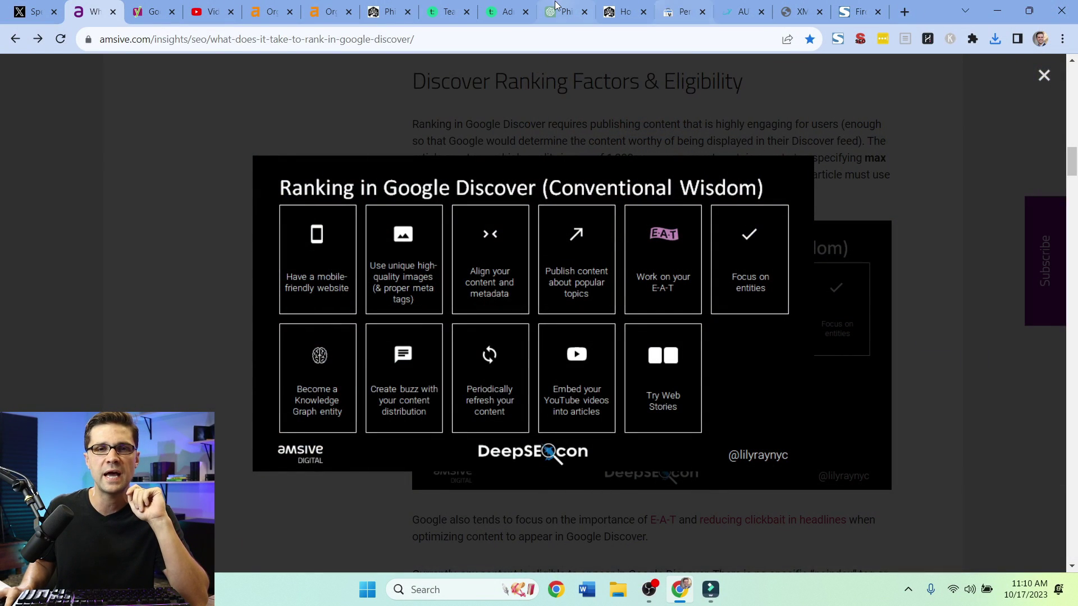
Step: Switch to the ChatGPT chat with the DALL·E 3 Philodendron White Wizard images
{"action": "left_click", "coordinate": [556, 8]}
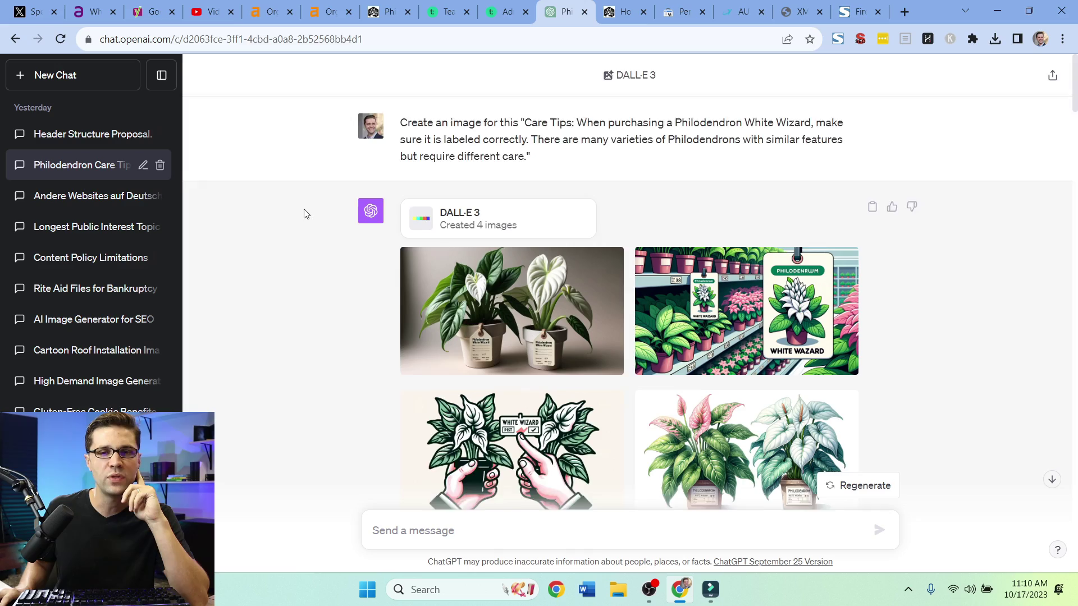
Step: Read through the 'Unveiling The Secrets Of Philodendron White Wizard' article and return to its title
{"action": "scroll", "coordinate": [304, 213], "scroll_direction": "down", "scroll_amount": 3}
{"action": "left_click", "coordinate": [380, 17]}
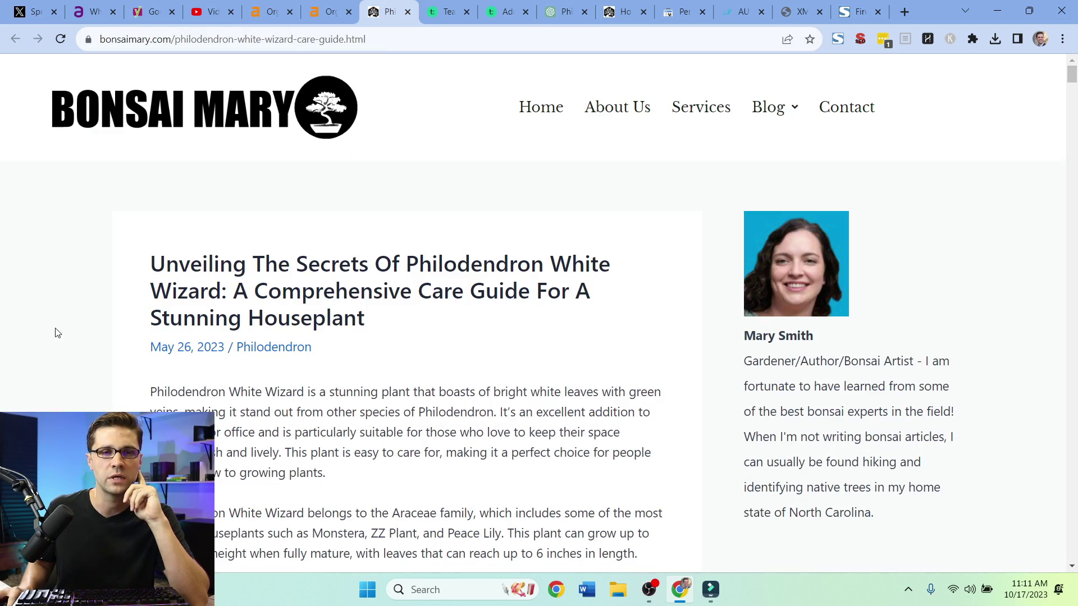
{"action": "scroll", "coordinate": [335, 299], "scroll_direction": "down", "scroll_amount": 12}
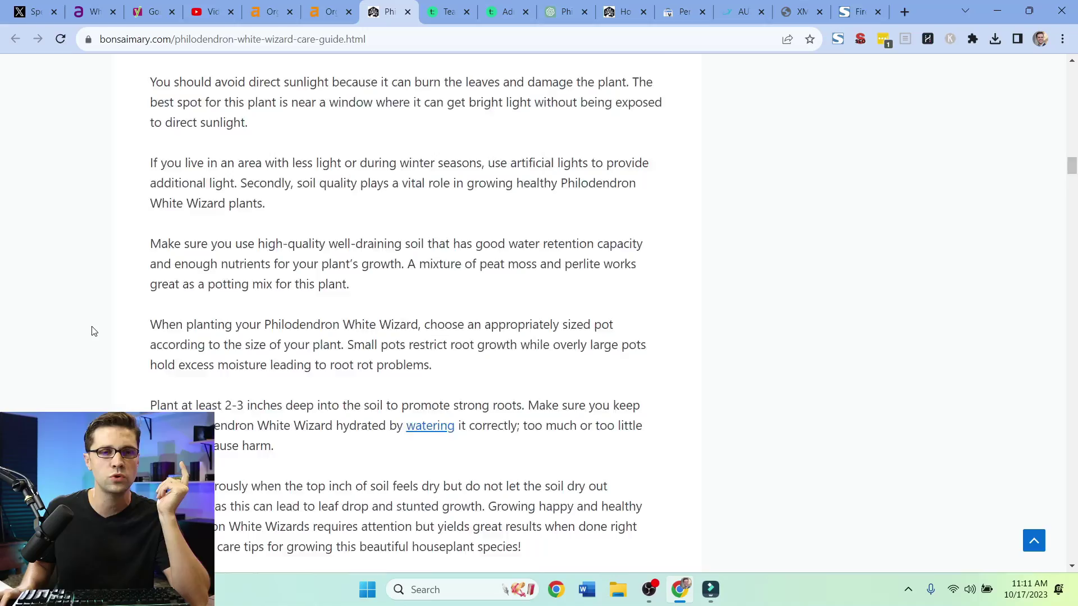
{"action": "scroll", "coordinate": [93, 330], "scroll_direction": "down", "scroll_amount": 10}
{"action": "scroll", "coordinate": [89, 328], "scroll_direction": "down", "scroll_amount": 20}
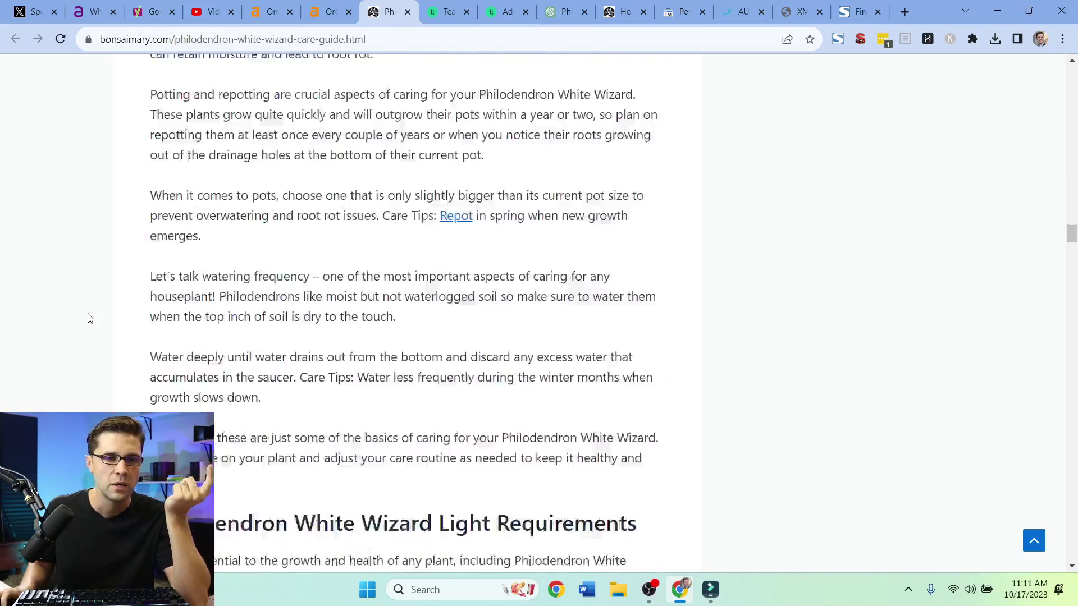
{"action": "scroll", "coordinate": [85, 311], "scroll_direction": "down", "scroll_amount": 20}
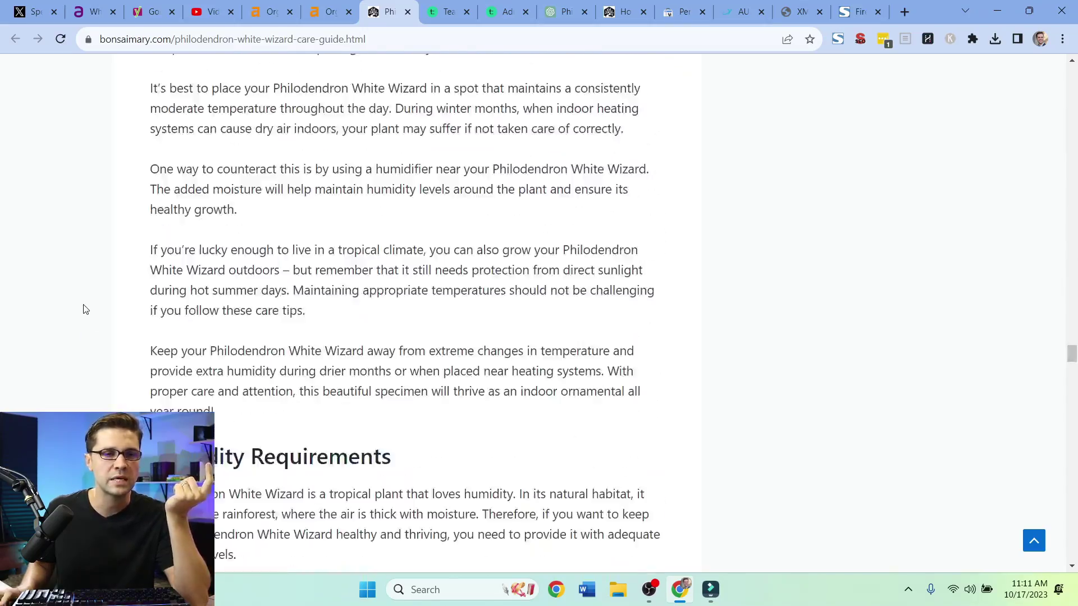
{"action": "scroll", "coordinate": [85, 310], "scroll_direction": "up", "scroll_amount": 20}
{"action": "scroll", "coordinate": [93, 310], "scroll_direction": "up", "scroll_amount": 15}
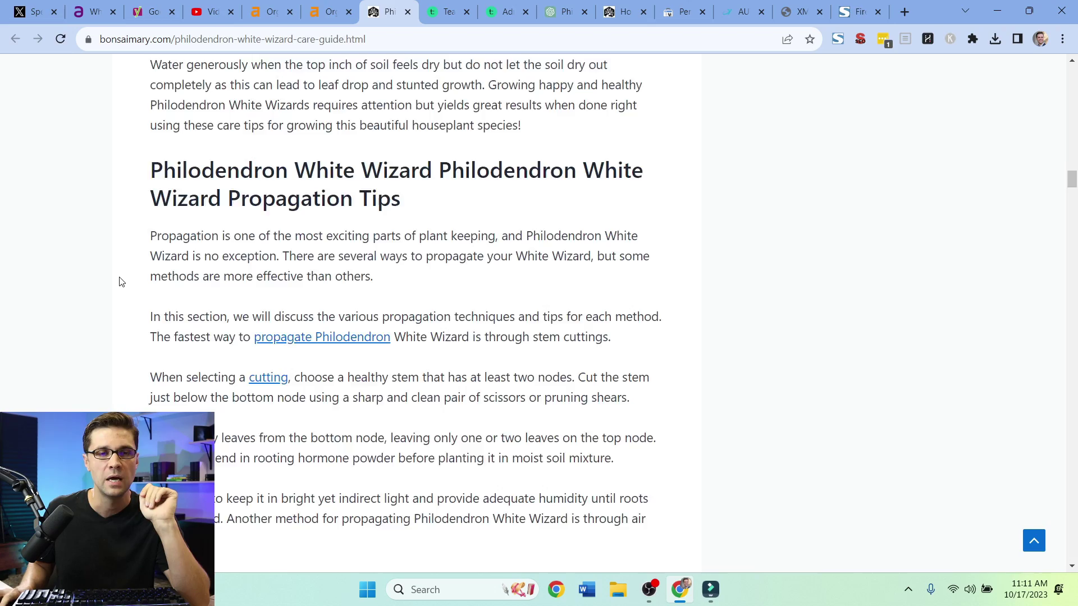
{"action": "scroll", "coordinate": [119, 277], "scroll_direction": "up", "scroll_amount": 20}
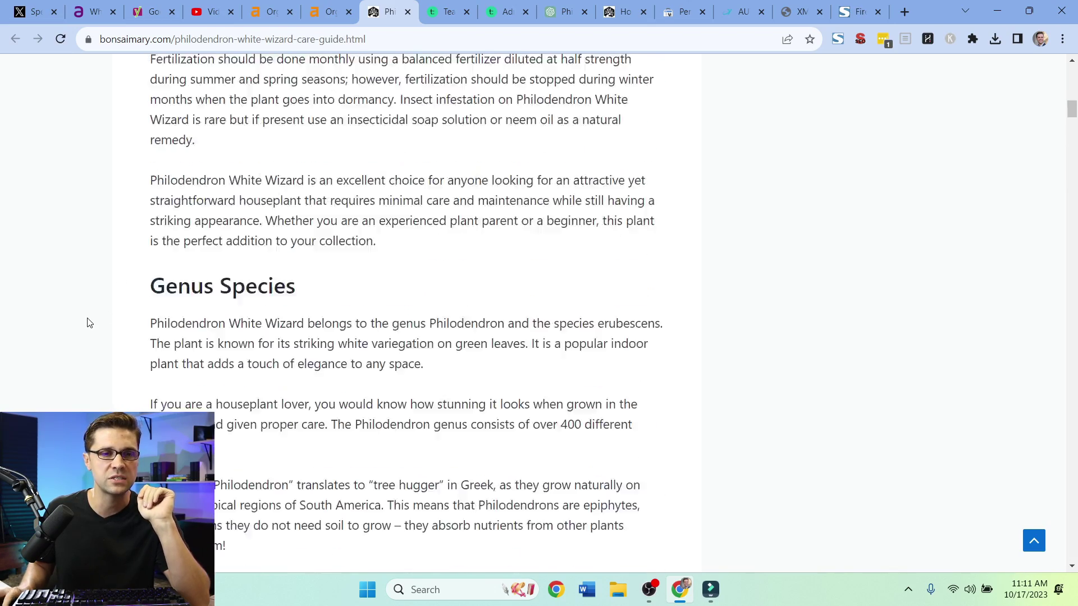
{"action": "scroll", "coordinate": [86, 310], "scroll_direction": "up", "scroll_amount": 1}
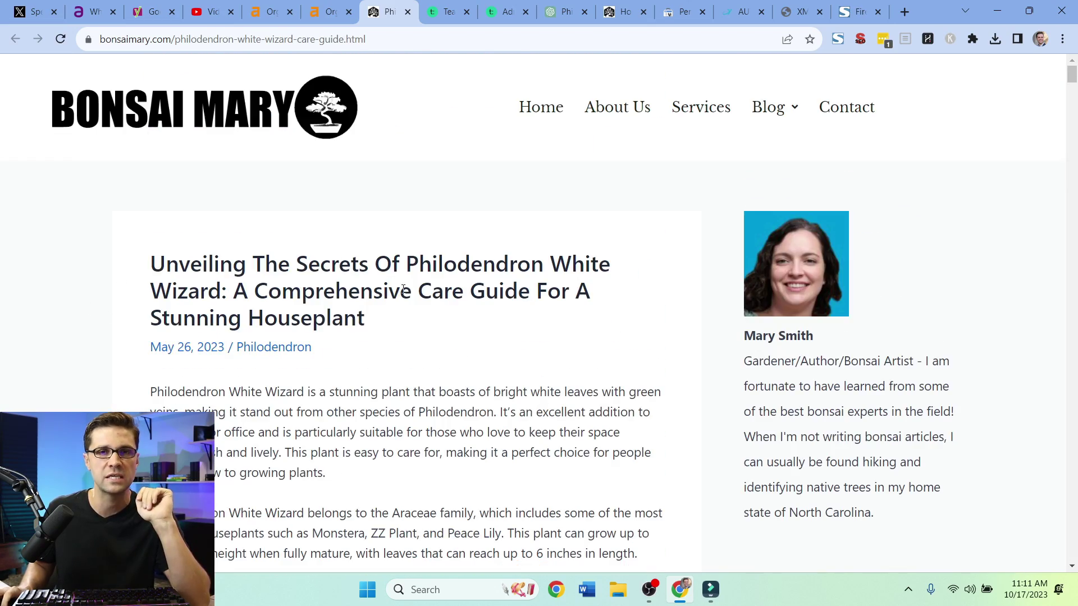
Step: View the hands-holding-label, watercolor two-plant, and labelled-pots images with their prompts
{"action": "left_click", "coordinate": [567, 10]}
{"action": "scroll", "coordinate": [301, 269], "scroll_direction": "up", "scroll_amount": 3}
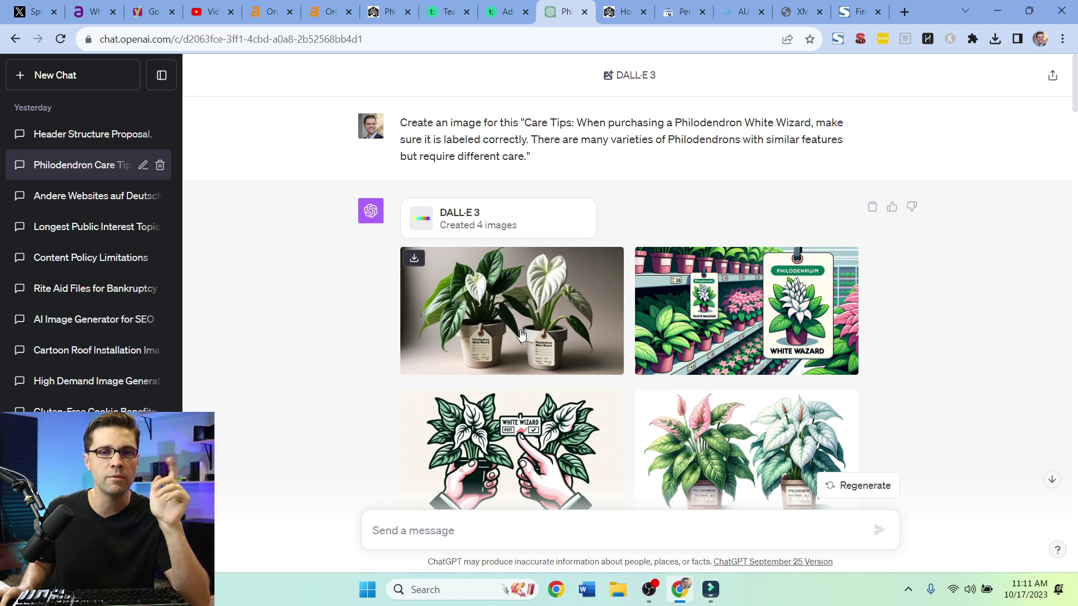
{"action": "scroll", "coordinate": [507, 312], "scroll_direction": "down", "scroll_amount": 1}
{"action": "left_click", "coordinate": [467, 385]}
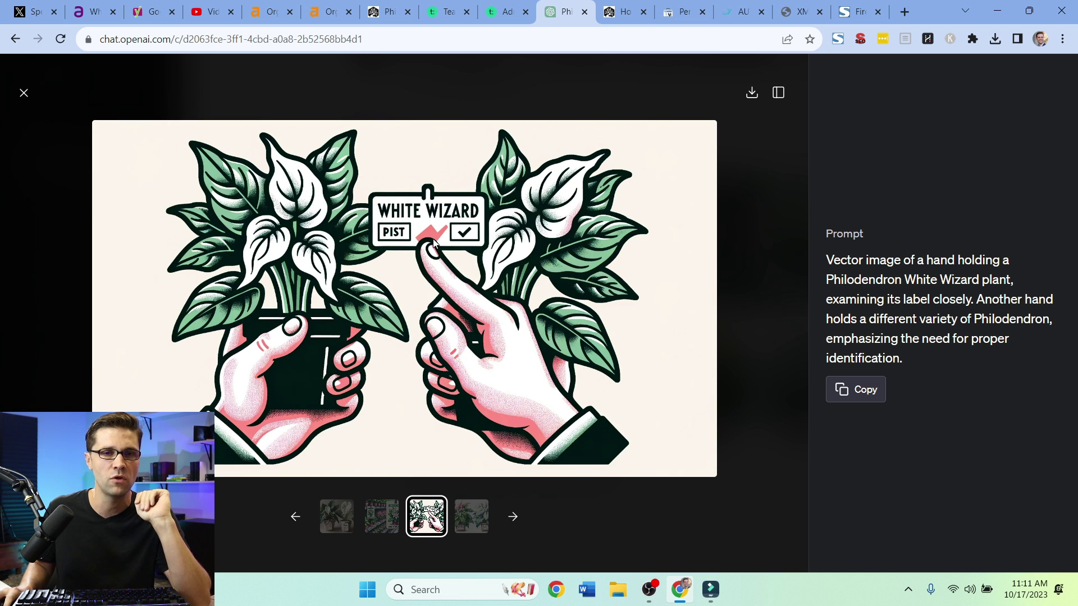
{"action": "left_click", "coordinate": [25, 95]}
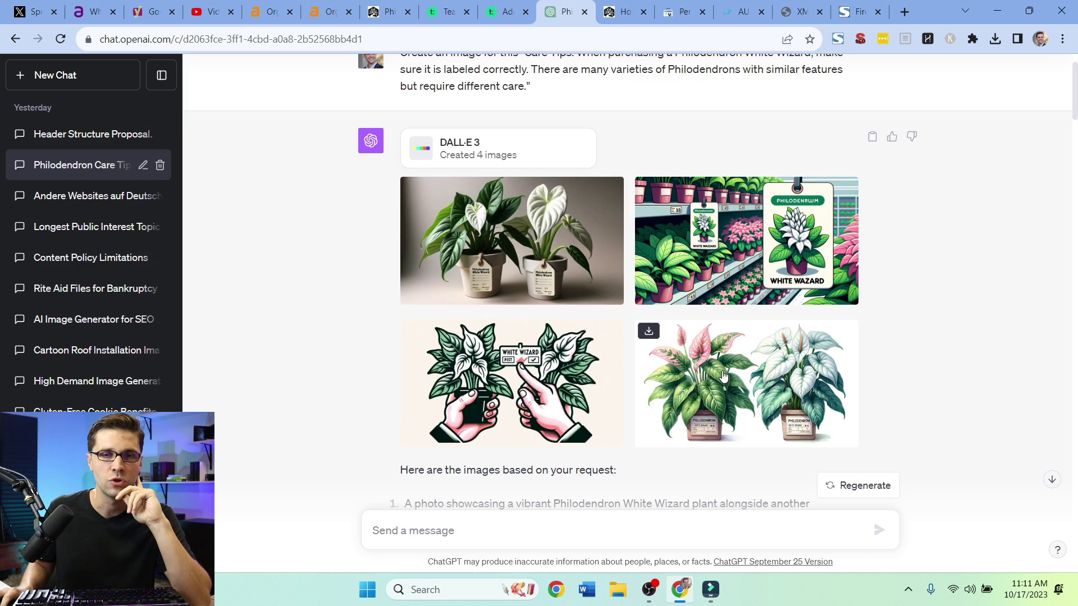
{"action": "left_click", "coordinate": [674, 365]}
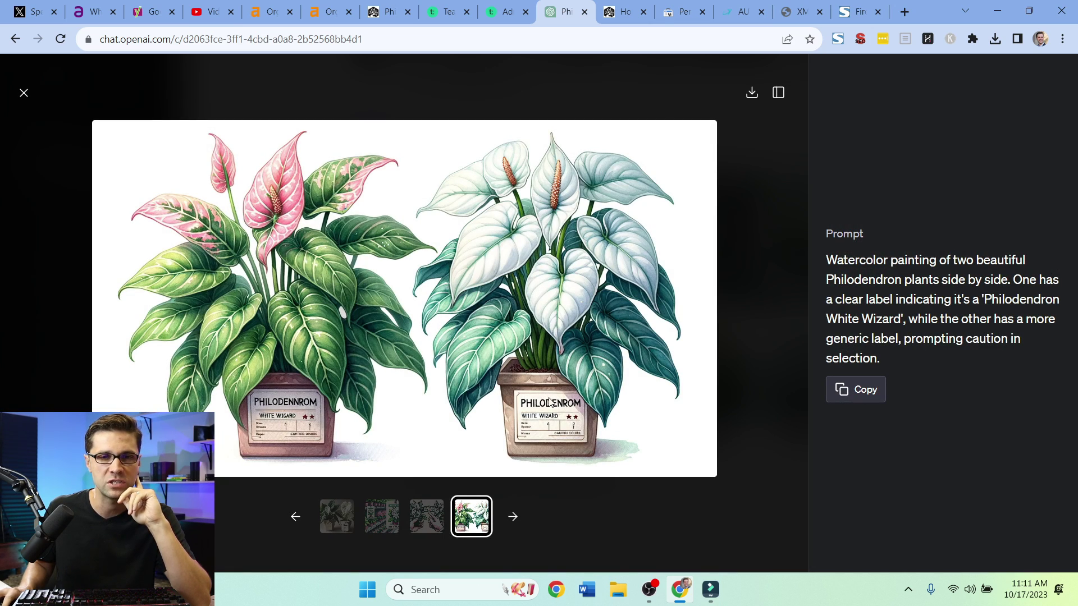
{"action": "left_click", "coordinate": [23, 97]}
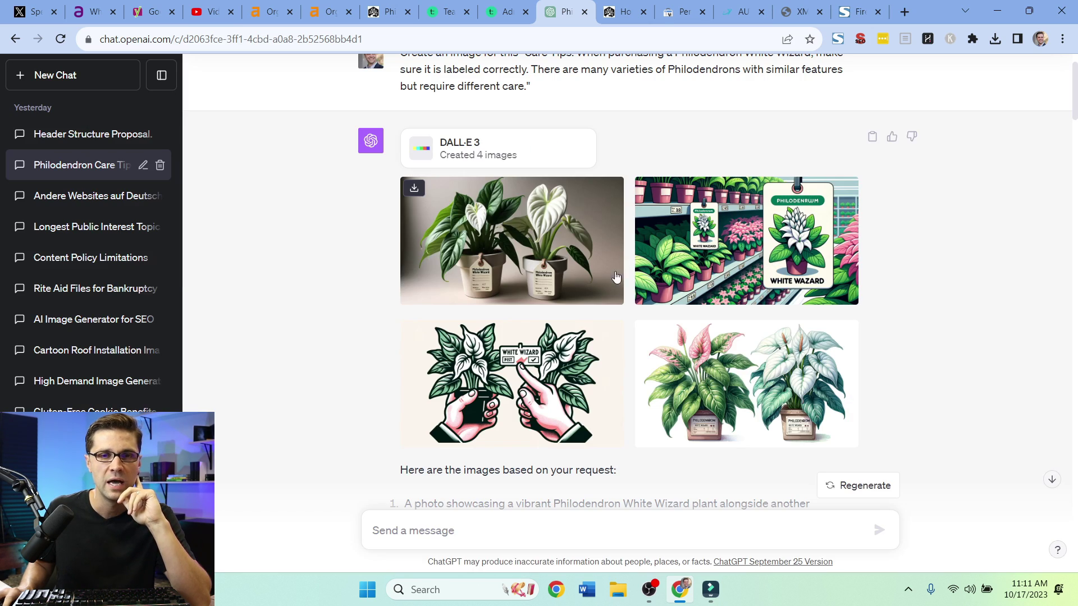
{"action": "left_click", "coordinate": [491, 238]}
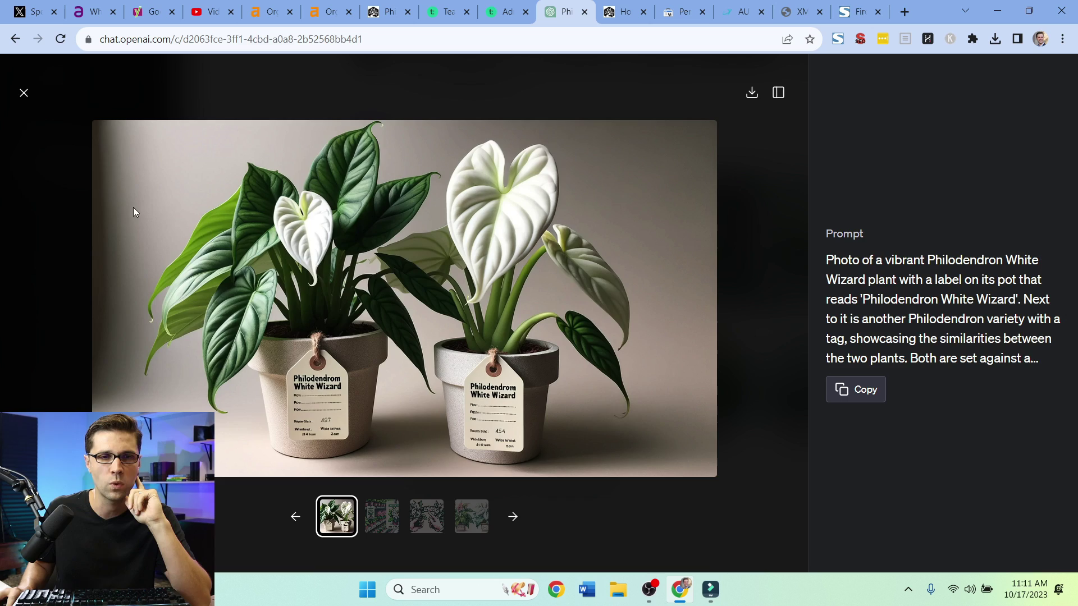
{"action": "left_click", "coordinate": [24, 94]}
Step: Scroll down and view the first Care Tips text image and its prompt
{"action": "scroll", "coordinate": [291, 379], "scroll_direction": "down", "scroll_amount": 8}
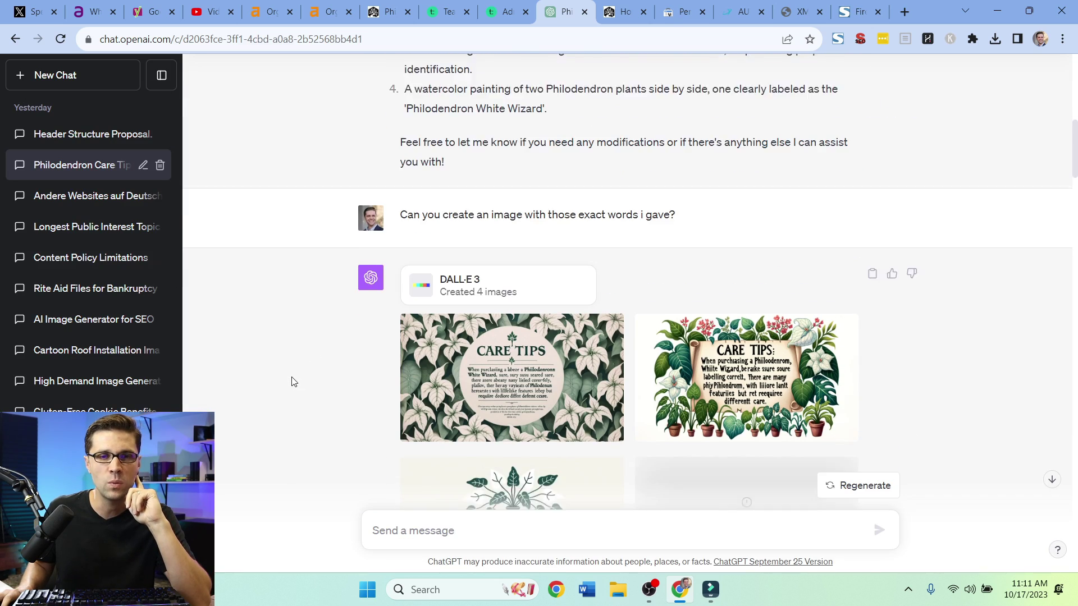
{"action": "scroll", "coordinate": [291, 379], "scroll_direction": "down", "scroll_amount": 3}
{"action": "scroll", "coordinate": [291, 376], "scroll_direction": "up", "scroll_amount": 2}
{"action": "left_click", "coordinate": [494, 264]}
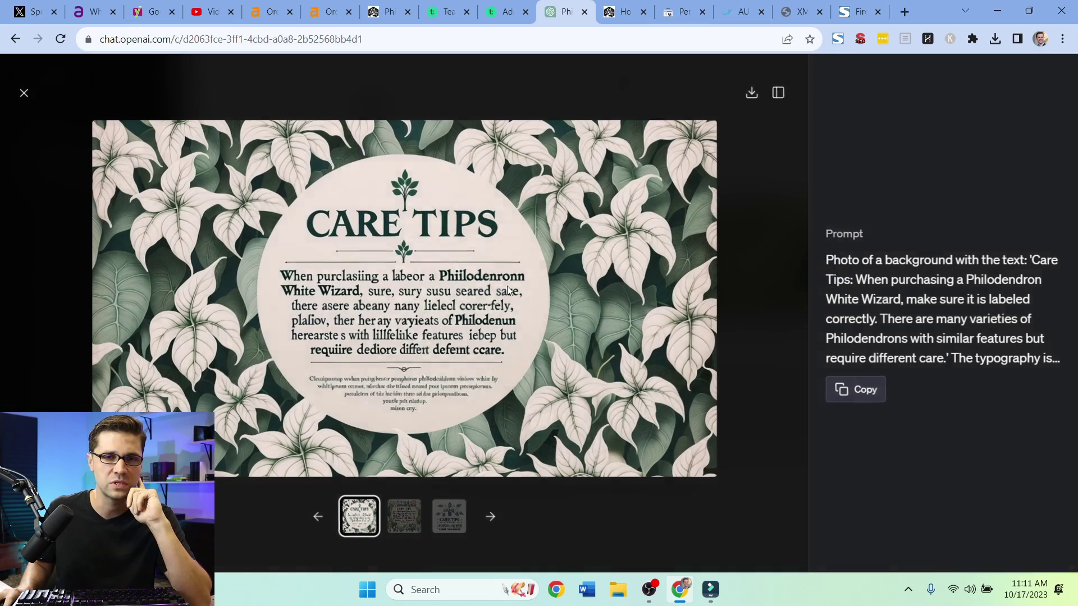
{"action": "left_click", "coordinate": [20, 91]}
Step: Scroll through the revised wide visuals and view the vector room design image's prompt
{"action": "scroll", "coordinate": [292, 311], "scroll_direction": "down", "scroll_amount": 10}
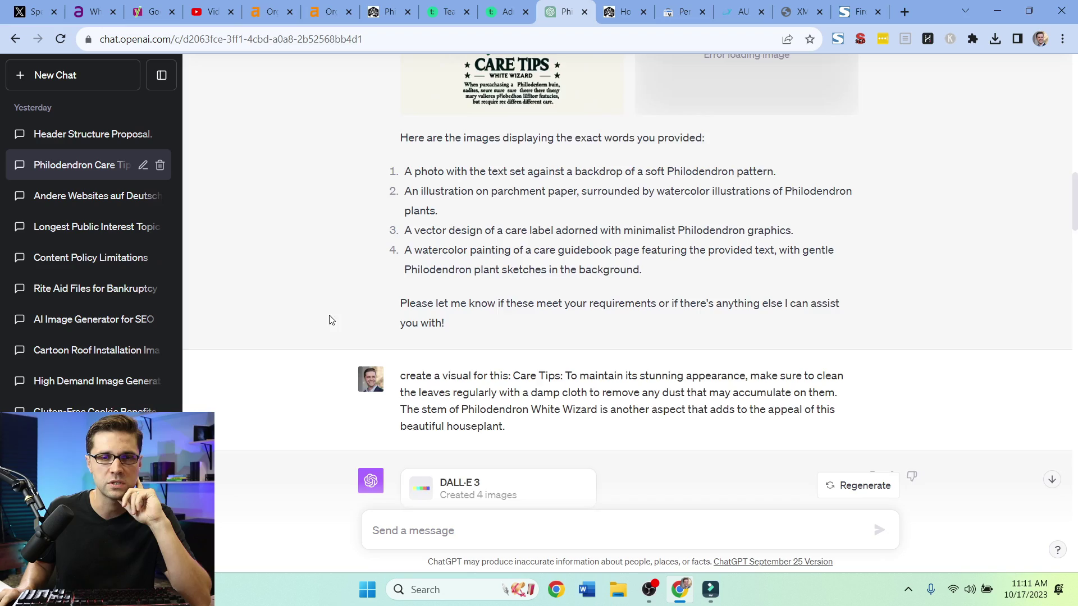
{"action": "scroll", "coordinate": [326, 314], "scroll_direction": "down", "scroll_amount": 1}
{"action": "scroll", "coordinate": [329, 316], "scroll_direction": "up", "scroll_amount": 5}
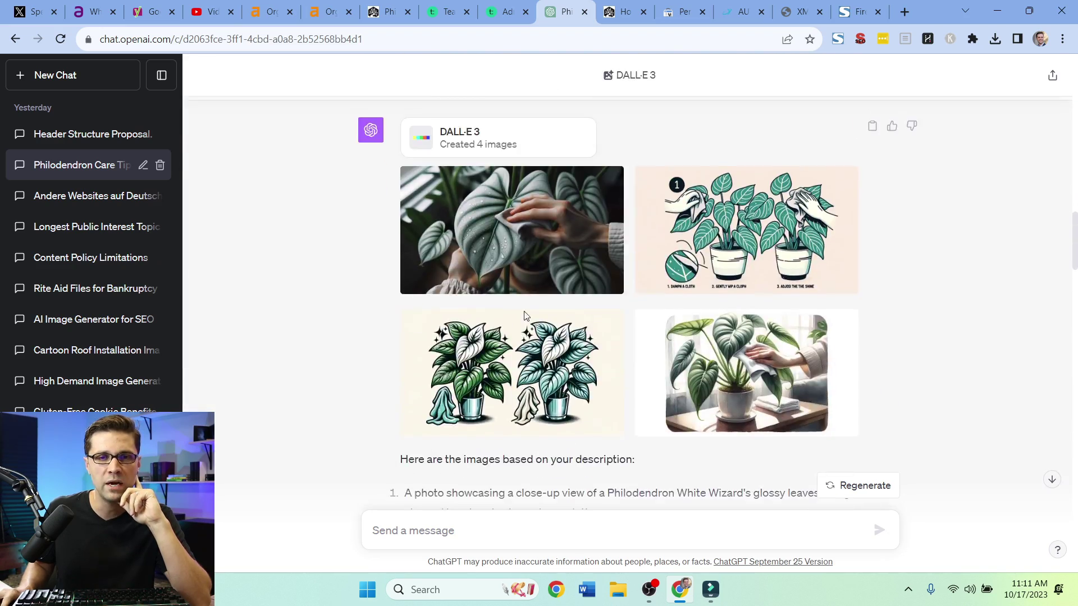
{"action": "scroll", "coordinate": [371, 360], "scroll_direction": "down", "scroll_amount": 10}
{"action": "scroll", "coordinate": [365, 357], "scroll_direction": "down", "scroll_amount": 15}
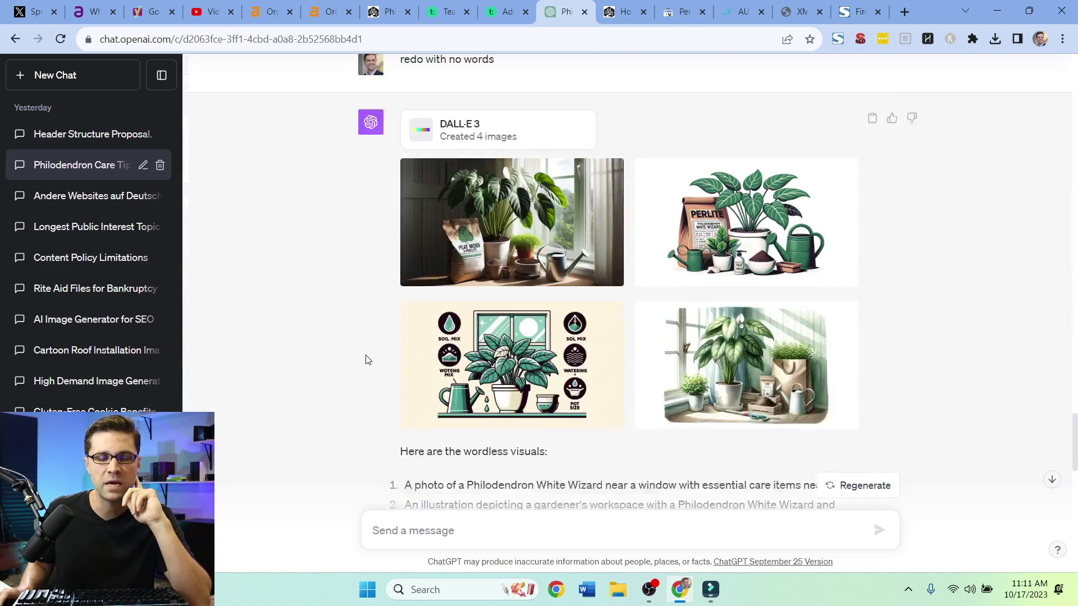
{"action": "scroll", "coordinate": [282, 365], "scroll_direction": "up", "scroll_amount": 9}
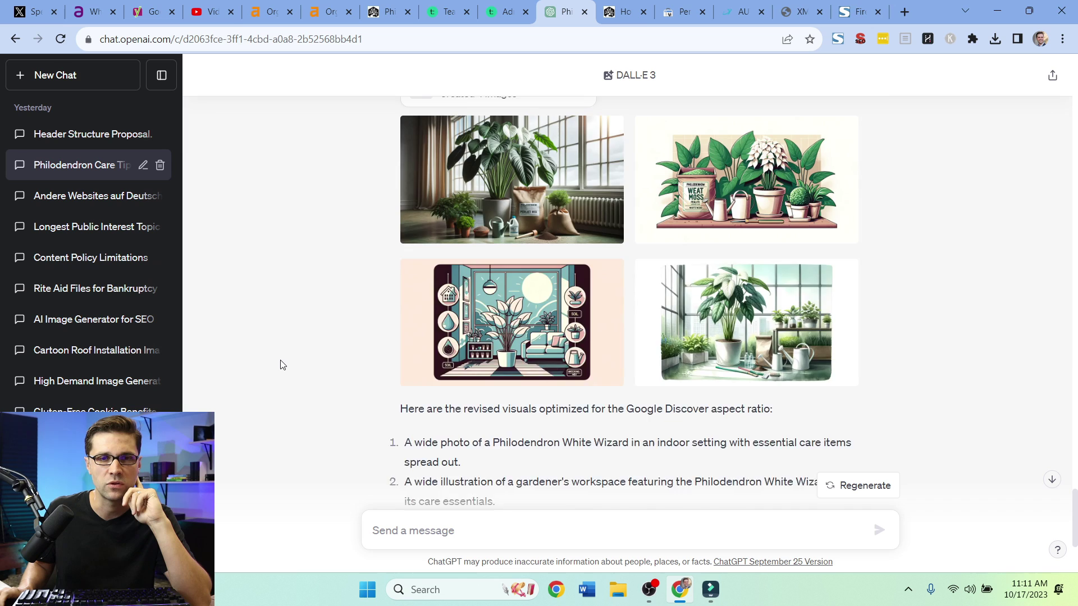
{"action": "scroll", "coordinate": [283, 363], "scroll_direction": "down", "scroll_amount": 6}
{"action": "scroll", "coordinate": [313, 357], "scroll_direction": "up", "scroll_amount": 3}
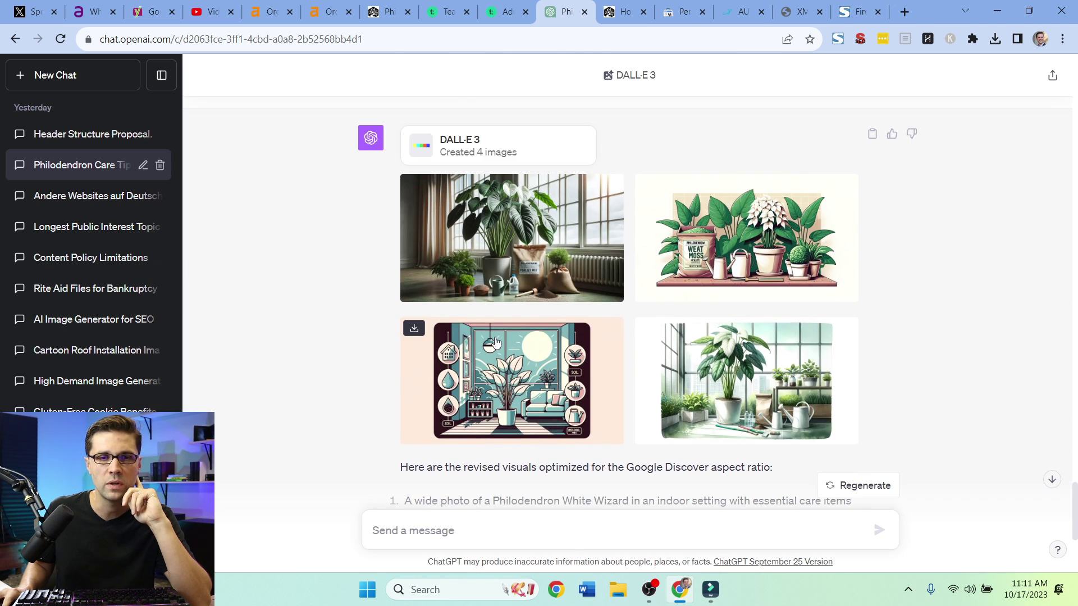
{"action": "left_click", "coordinate": [421, 326]}
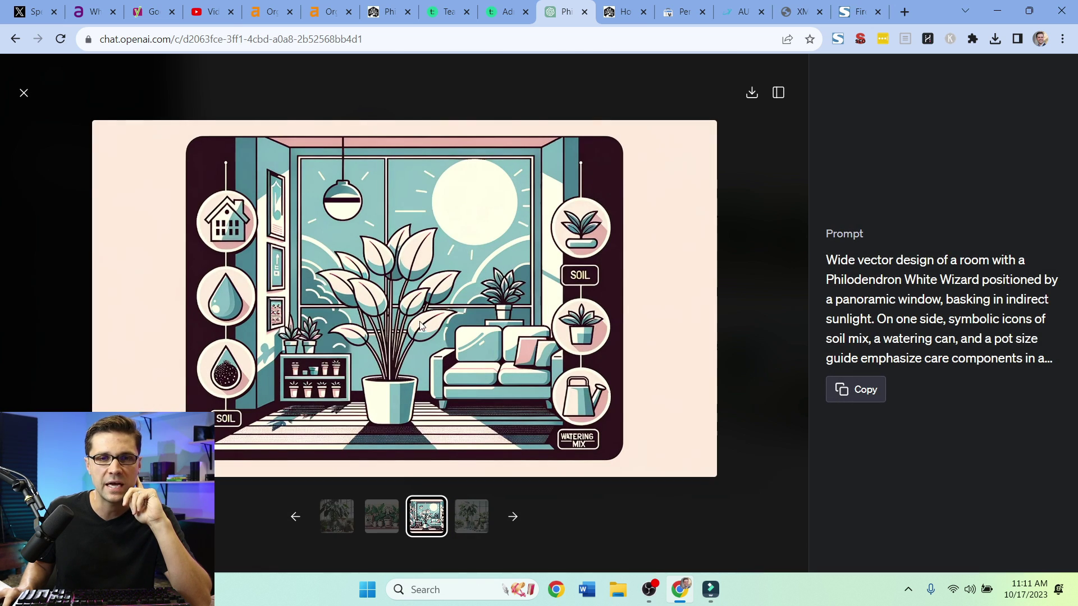
{"action": "left_click", "coordinate": [21, 92]}
{"action": "scroll", "coordinate": [247, 415], "scroll_direction": "down", "scroll_amount": 5}
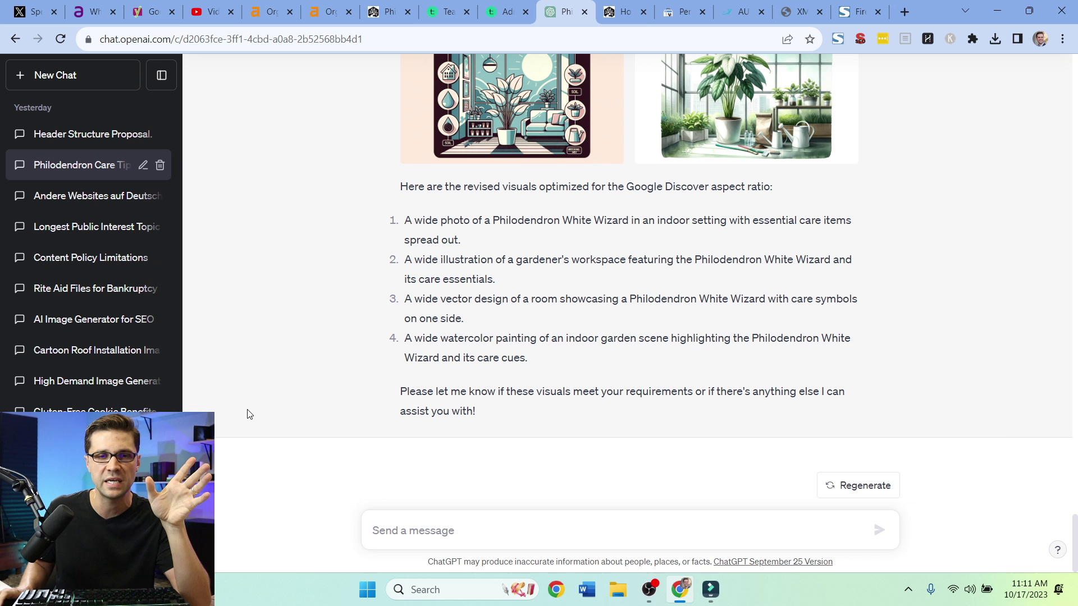
{"action": "left_click", "coordinate": [432, 530]}
{"action": "type", "text": "what"}
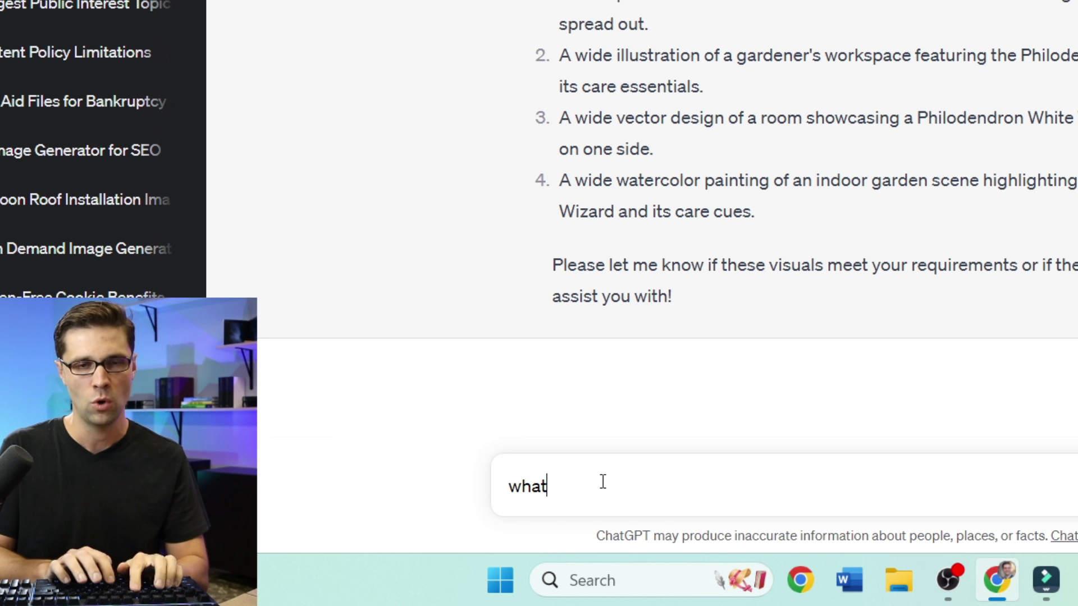
{"action": "type", "text": " are the typical aspect "}
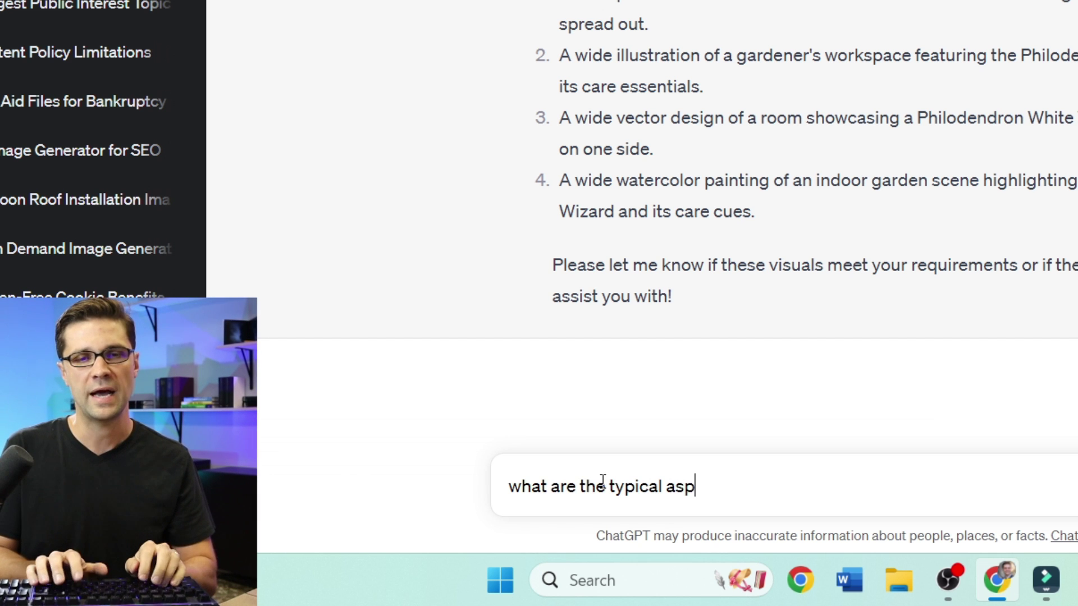
{"action": "type", "text": "of google discover images"}
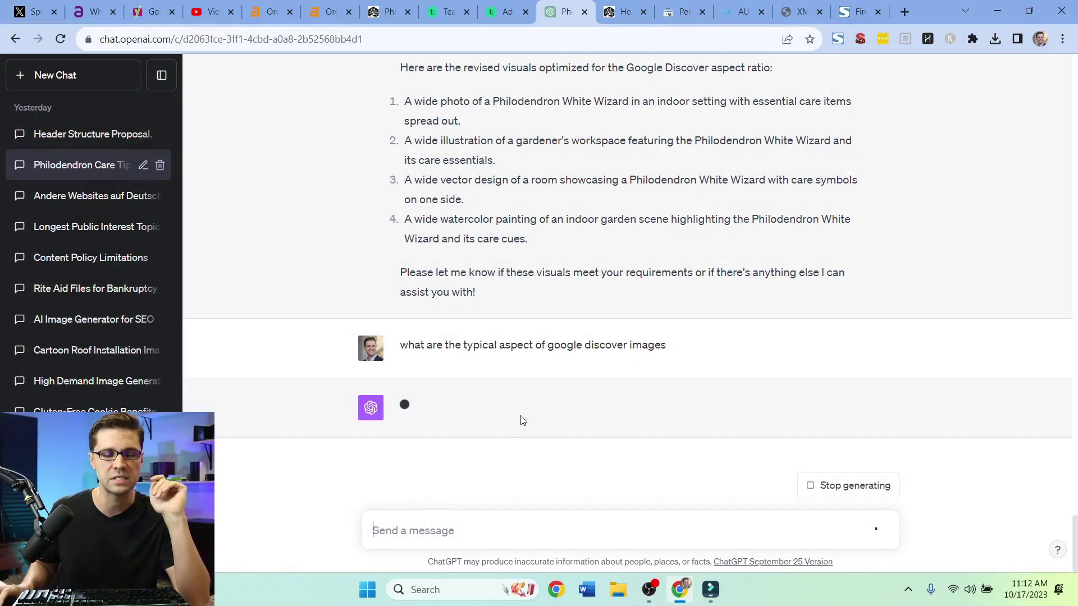
{"action": "scroll", "coordinate": [285, 361], "scroll_direction": "up", "scroll_amount": 15}
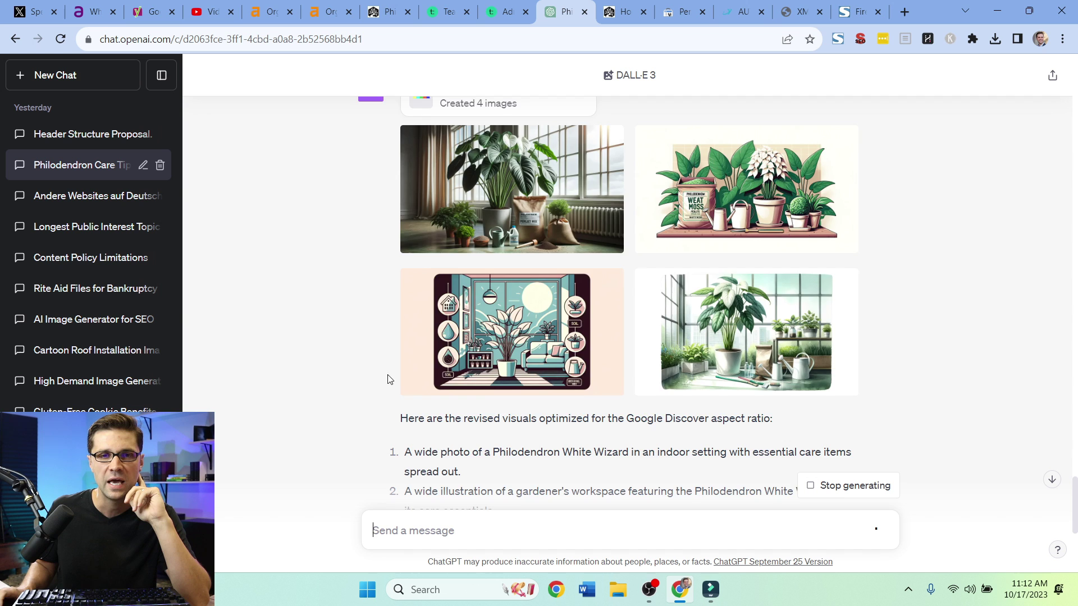
{"action": "scroll", "coordinate": [421, 370], "scroll_direction": "up", "scroll_amount": 4}
{"action": "scroll", "coordinate": [592, 399], "scroll_direction": "down", "scroll_amount": 3}
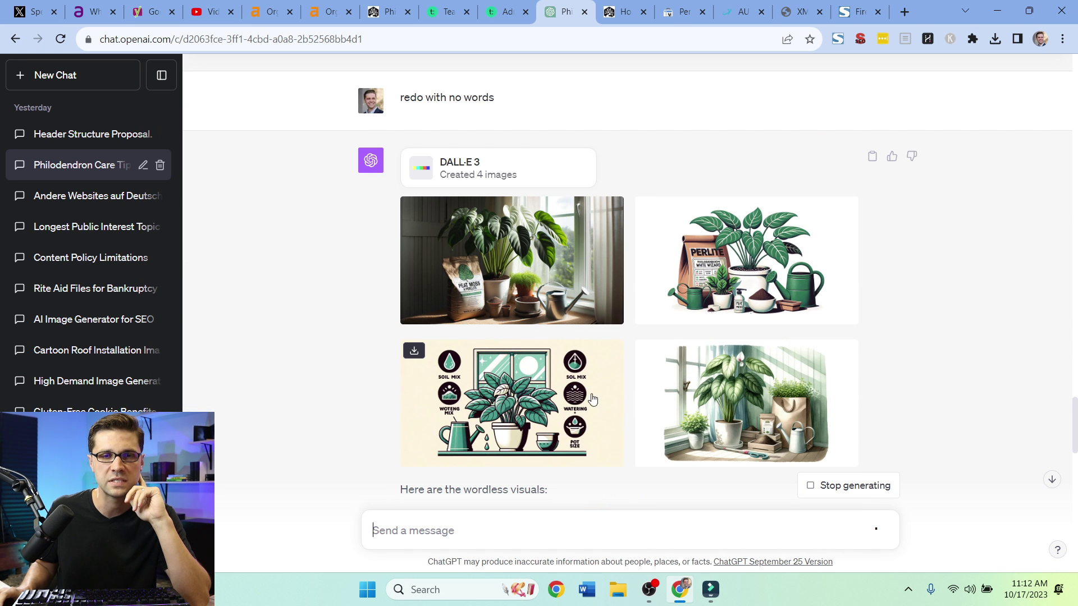
{"action": "scroll", "coordinate": [720, 316], "scroll_direction": "down", "scroll_amount": 8}
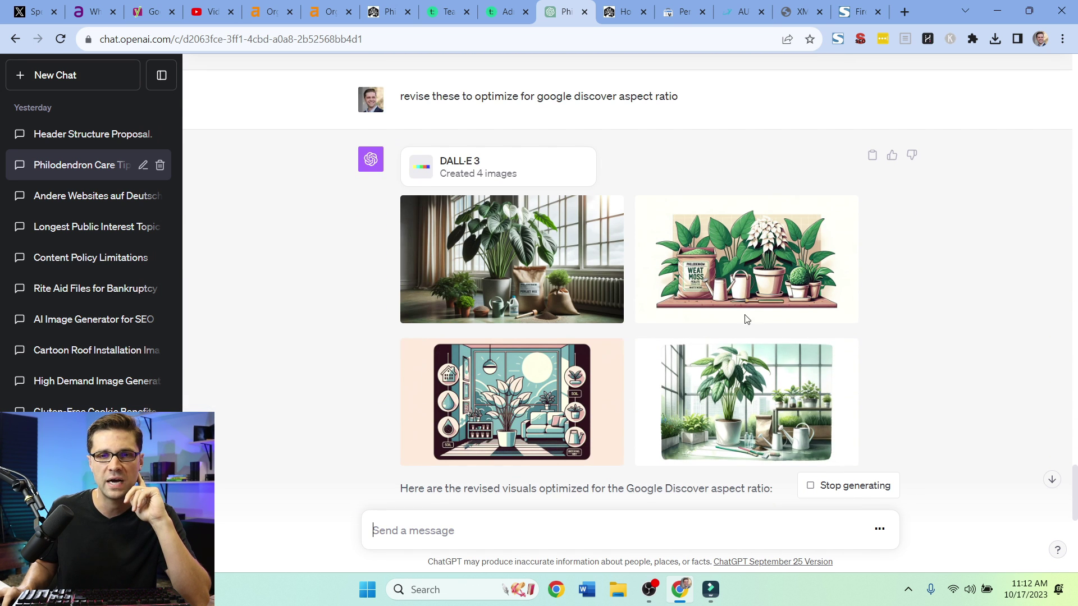
{"action": "scroll", "coordinate": [762, 288], "scroll_direction": "down", "scroll_amount": 9}
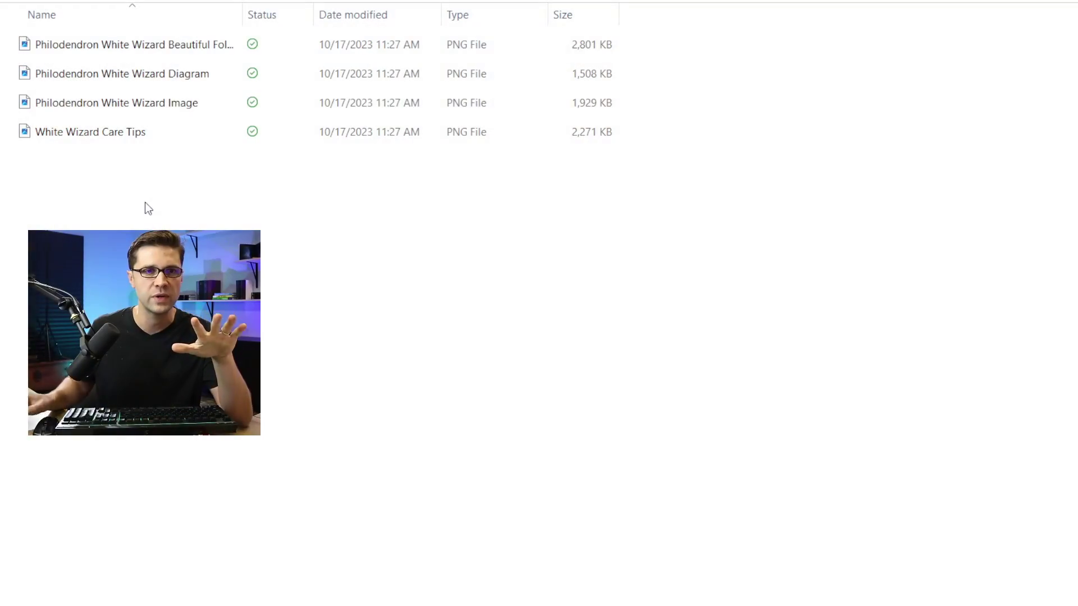
Step: Auto-fit the Name column so the four Philodendron White Wizard image names show fully
{"action": "double_click", "coordinate": [241, 12]}
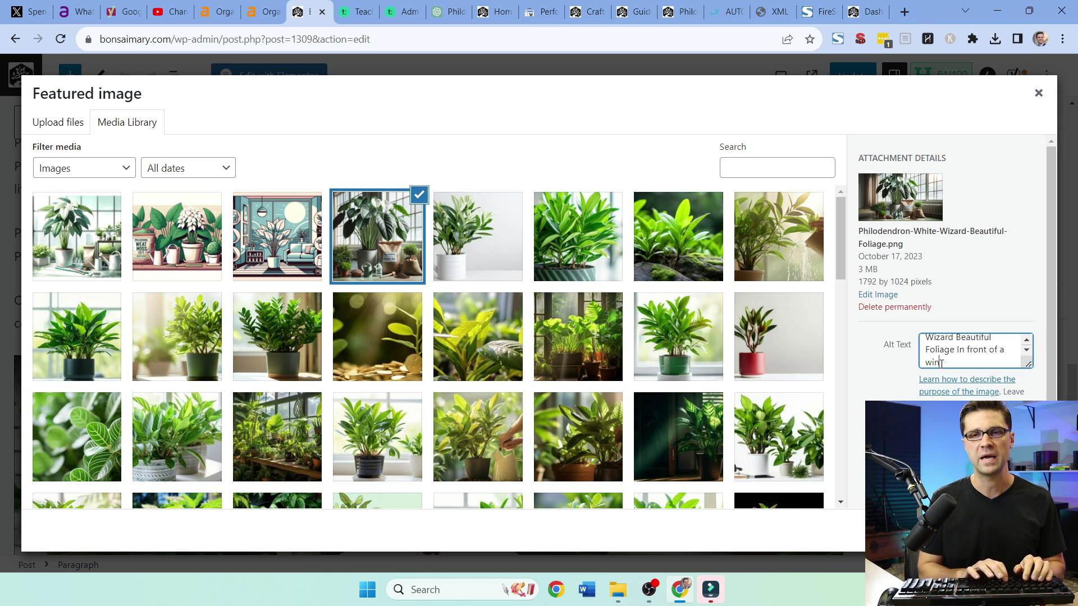
Step: Set the Beautiful Foliage picture as the post's featured image, then switch to Search Console
{"action": "left_click", "coordinate": [1010, 531]}
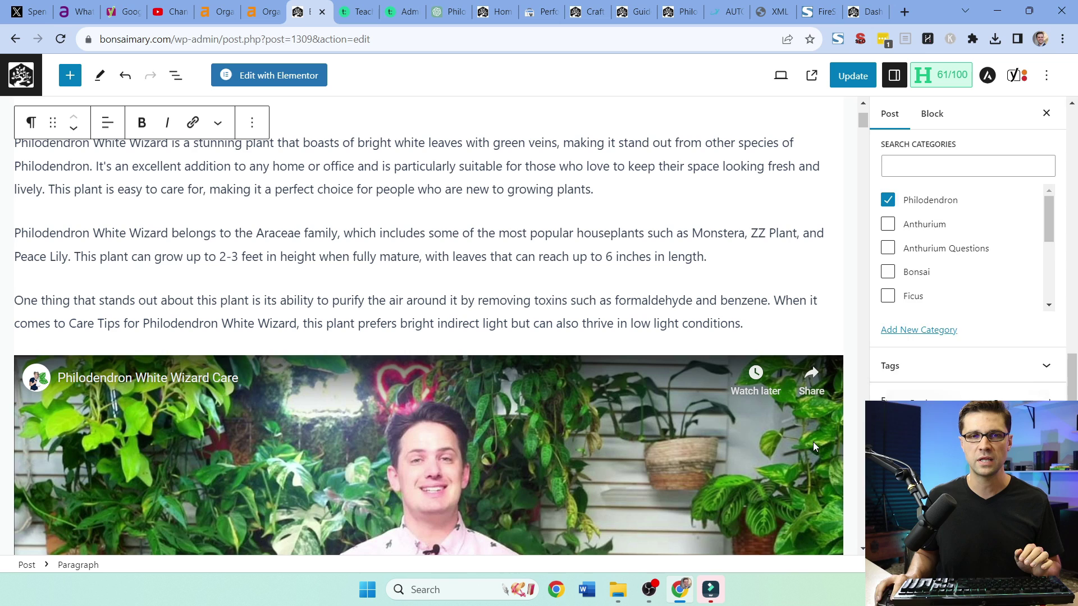
{"action": "scroll", "coordinate": [256, 247], "scroll_direction": "up", "scroll_amount": 3}
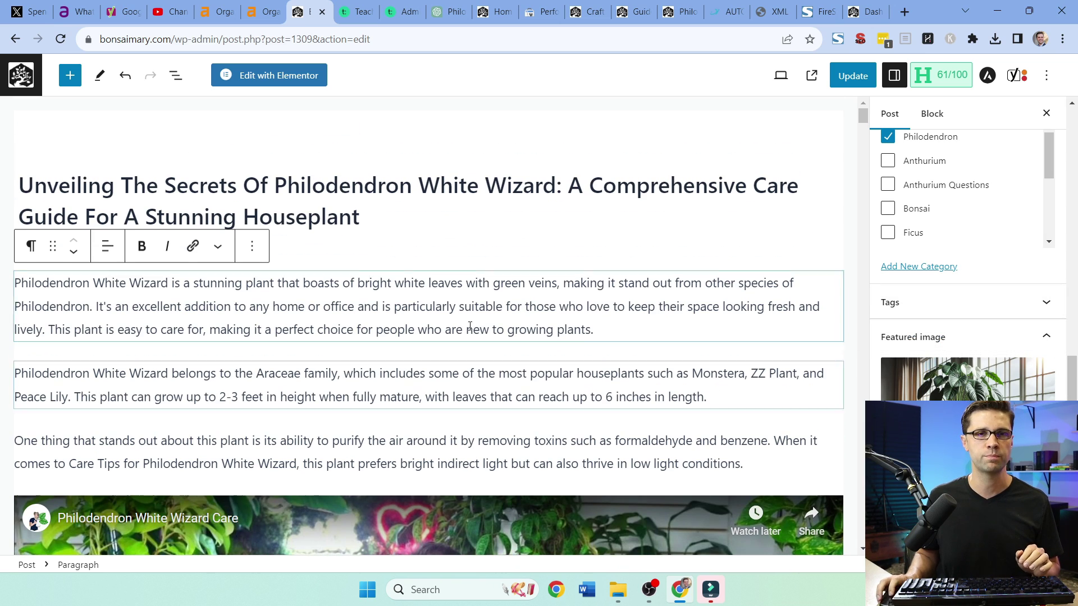
{"action": "left_click", "coordinate": [309, 200]}
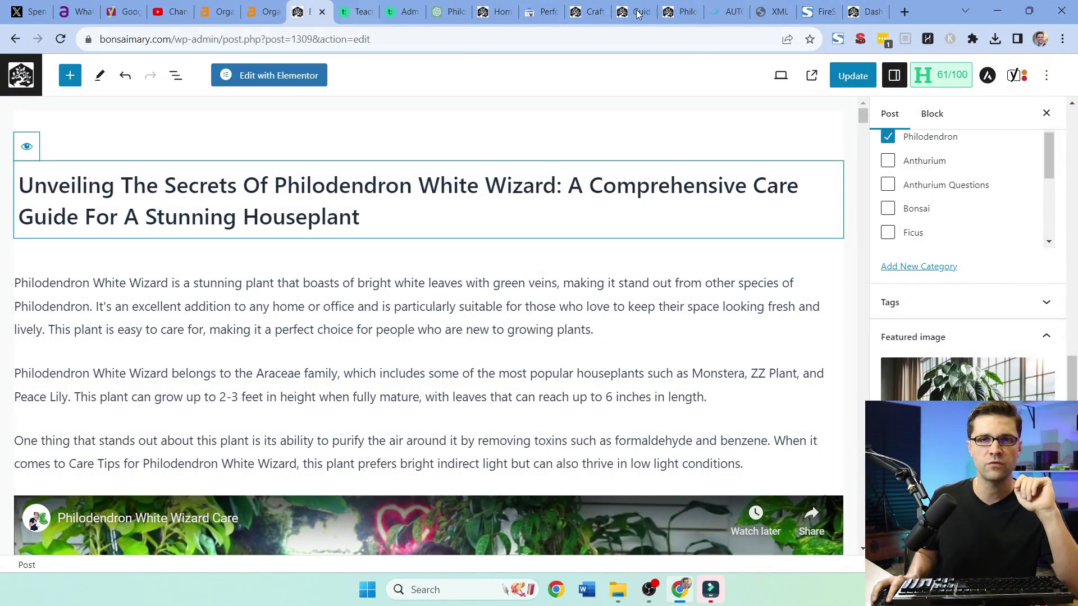
{"action": "left_click", "coordinate": [539, 6]}
Step: Check the report's Page filter URL and impressions chart, then return to the WordPress post
{"action": "scroll", "coordinate": [331, 353], "scroll_direction": "down", "scroll_amount": 3}
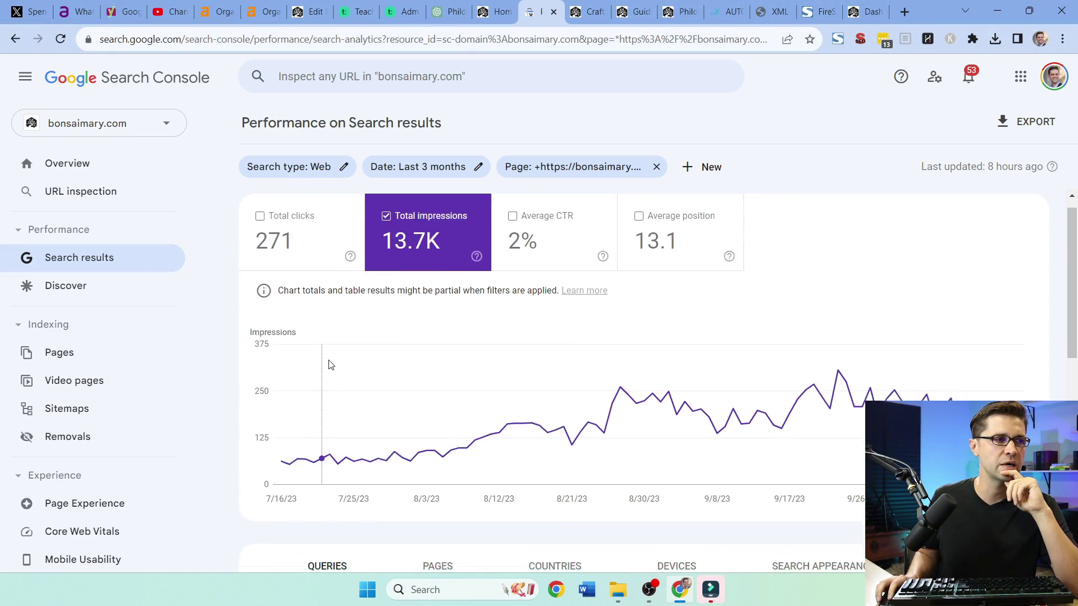
{"action": "left_click", "coordinate": [570, 179]}
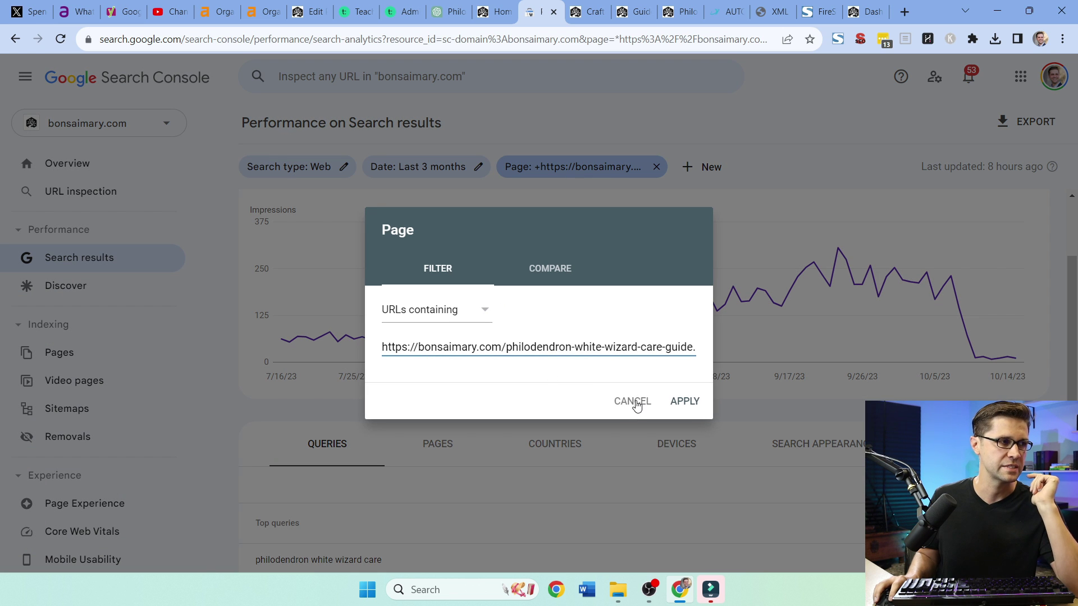
{"action": "left_click", "coordinate": [633, 402]}
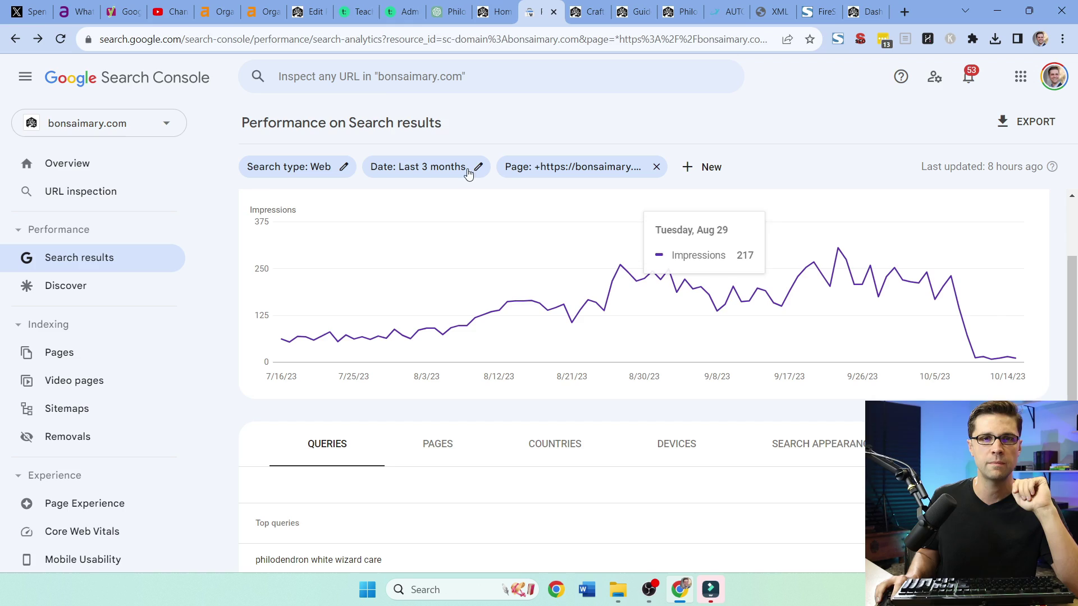
{"action": "left_click", "coordinate": [319, 6]}
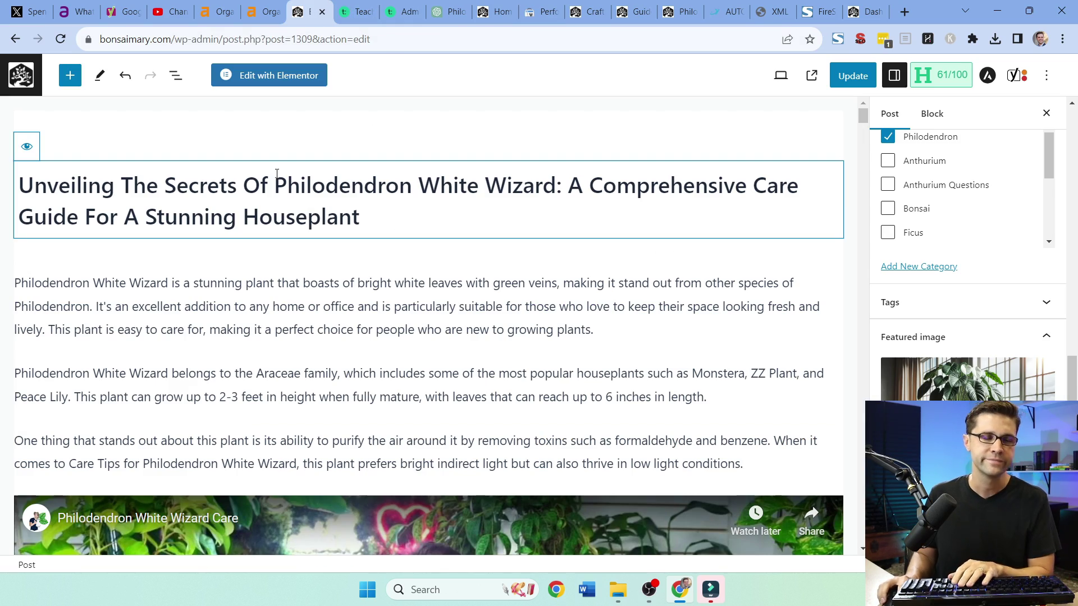
Step: Shorten the title to 'Philodendron White Wizard: Comprehensive Care Guide For A Stunning Houseplant'
{"action": "scroll", "coordinate": [277, 174], "scroll_direction": "down", "scroll_amount": 15}
{"action": "scroll", "coordinate": [245, 336], "scroll_direction": "up", "scroll_amount": 15}
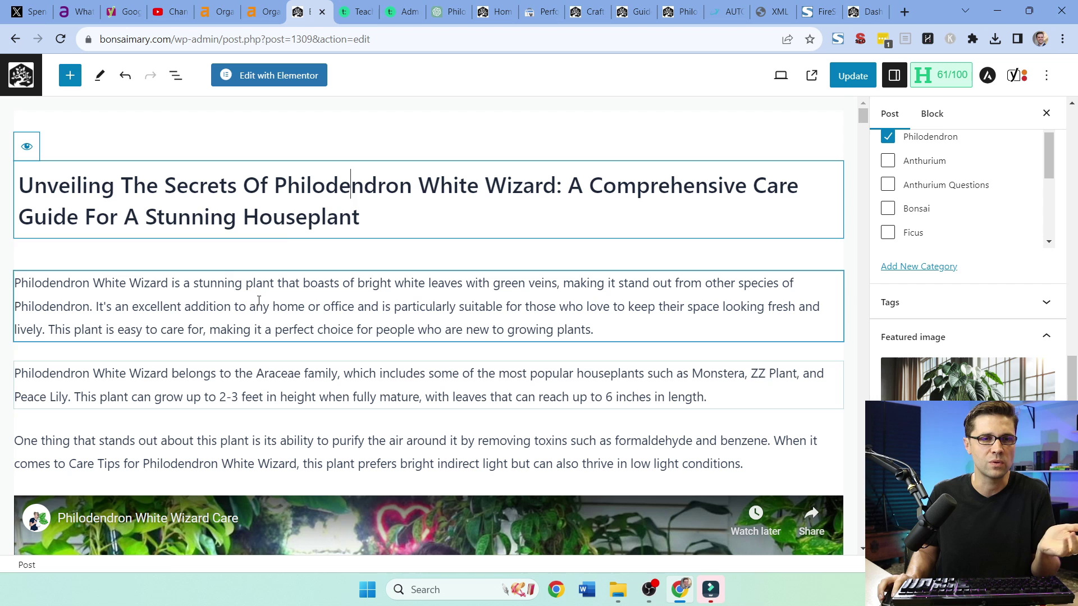
{"action": "key", "text": "ctrl+a"}
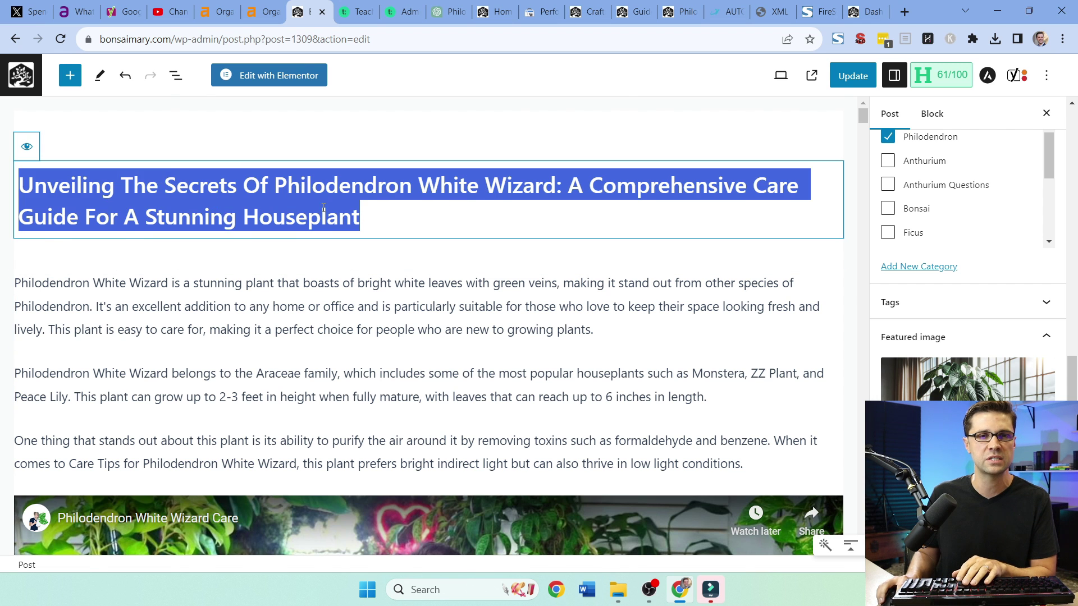
{"action": "left_click", "coordinate": [275, 306]}
{"action": "left_click", "coordinate": [274, 187]}
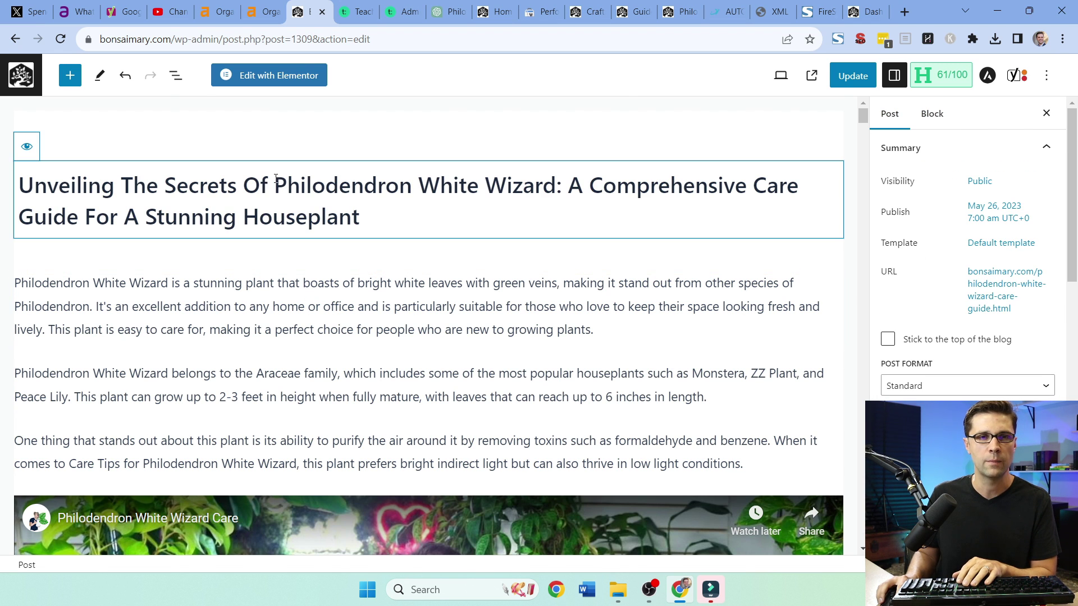
{"action": "left_click_drag", "start_coordinate": [276, 179], "coordinate": [28, 185]}
{"action": "key", "text": "BackSpace"}
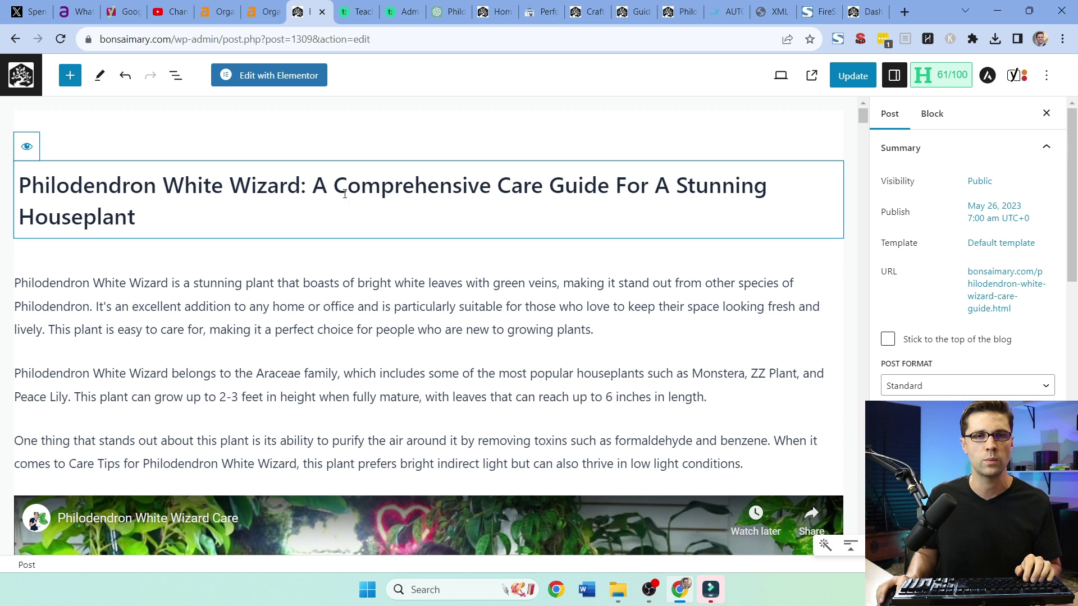
{"action": "key", "text": "BackSpace"}
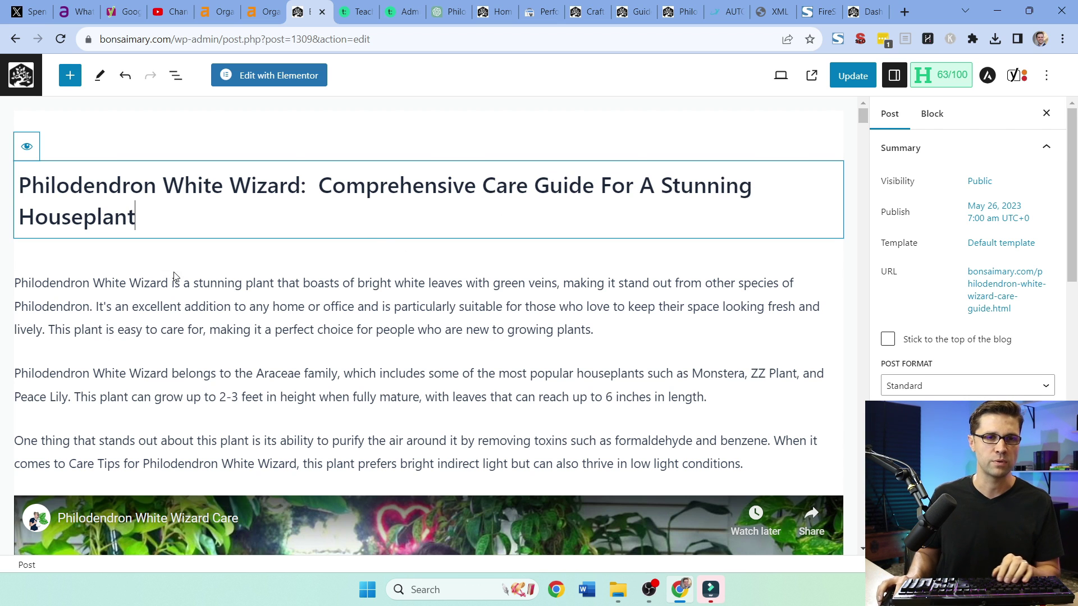
{"action": "left_click", "coordinate": [111, 282]}
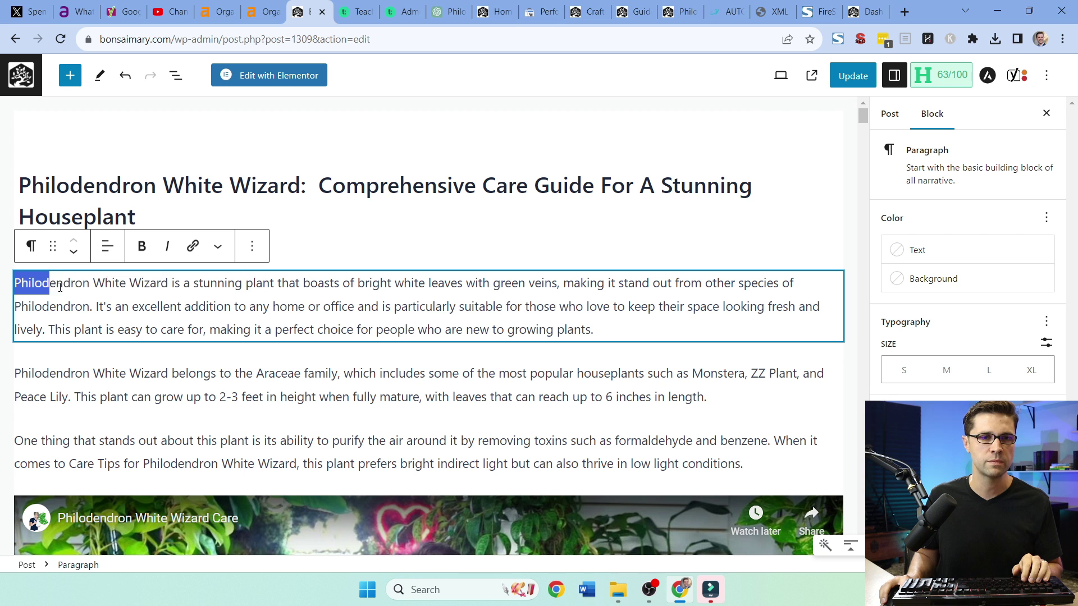
Step: Bold the first paragraph's opening phrase, 'Araceae family' and '2-3 feet in height'
{"action": "left_click_drag", "start_coordinate": [60, 287], "coordinate": [306, 283]}
{"action": "key", "text": "ctrl+b"}
{"action": "left_click", "coordinate": [316, 307]}
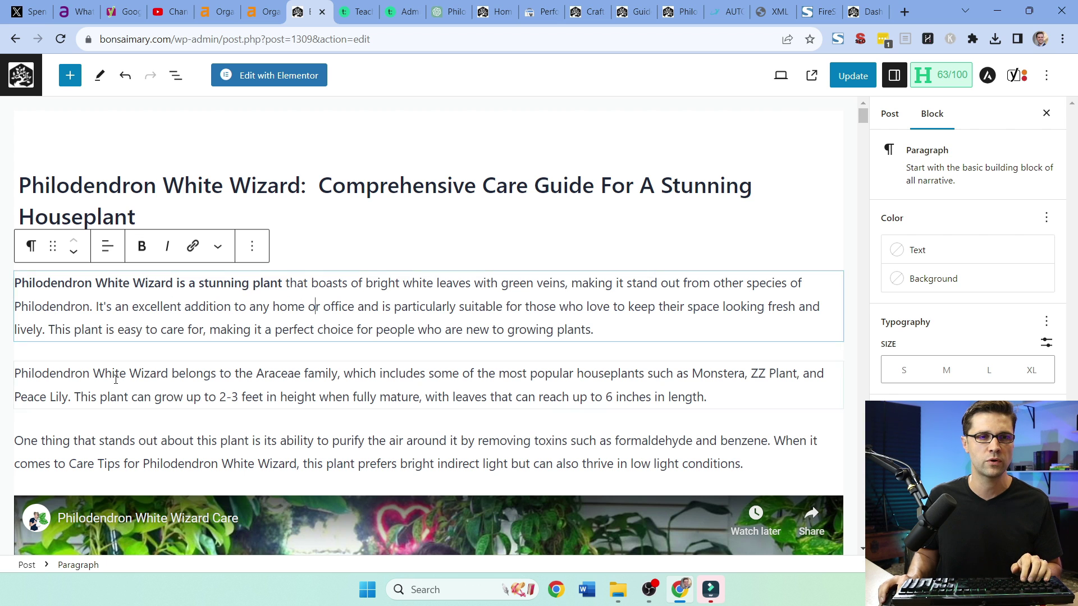
{"action": "scroll", "coordinate": [315, 307], "scroll_direction": "down", "scroll_amount": 1}
{"action": "left_click_drag", "start_coordinate": [261, 305], "coordinate": [326, 302]}
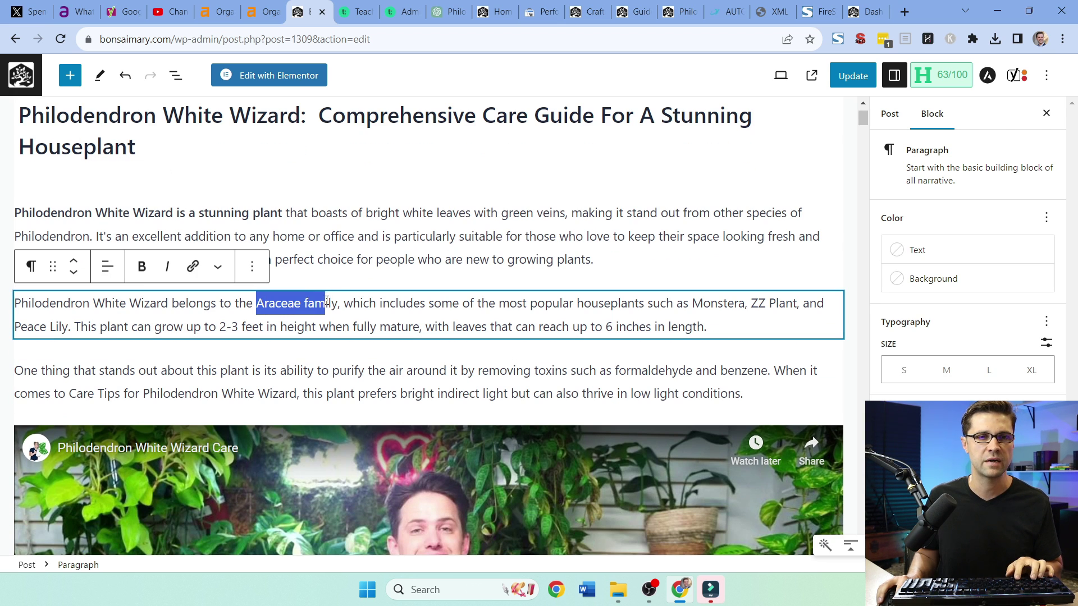
{"action": "key", "text": "ctrl+b"}
{"action": "left_click", "coordinate": [282, 326]}
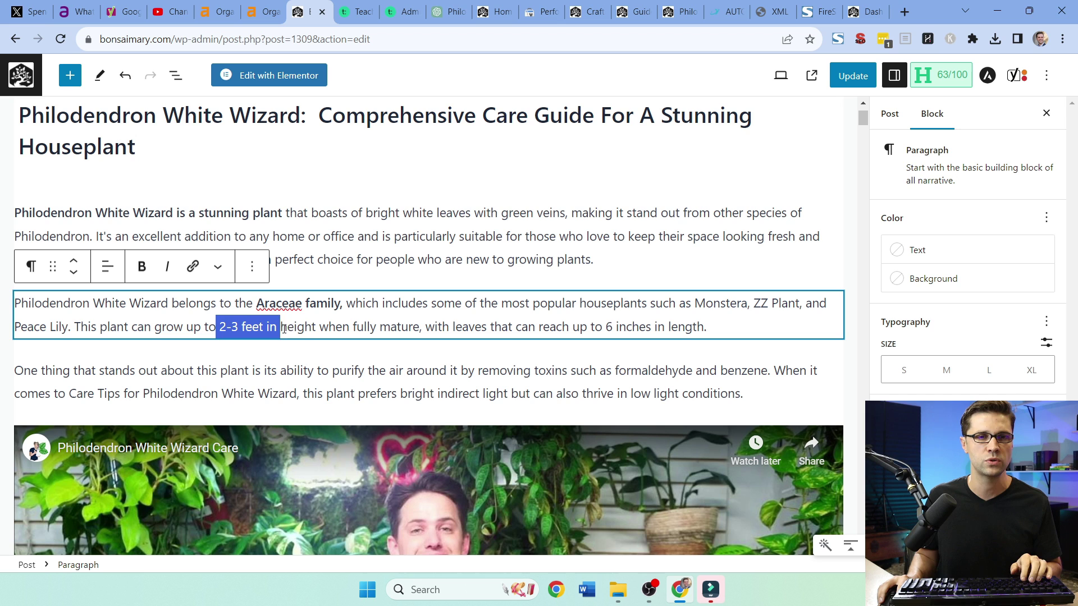
{"action": "key", "text": "ctrl+b"}
{"action": "left_click", "coordinate": [318, 328]}
Step: Give the air-purification paragraph a light grey background
{"action": "scroll", "coordinate": [256, 312], "scroll_direction": "down", "scroll_amount": 1}
{"action": "left_click", "coordinate": [257, 311]}
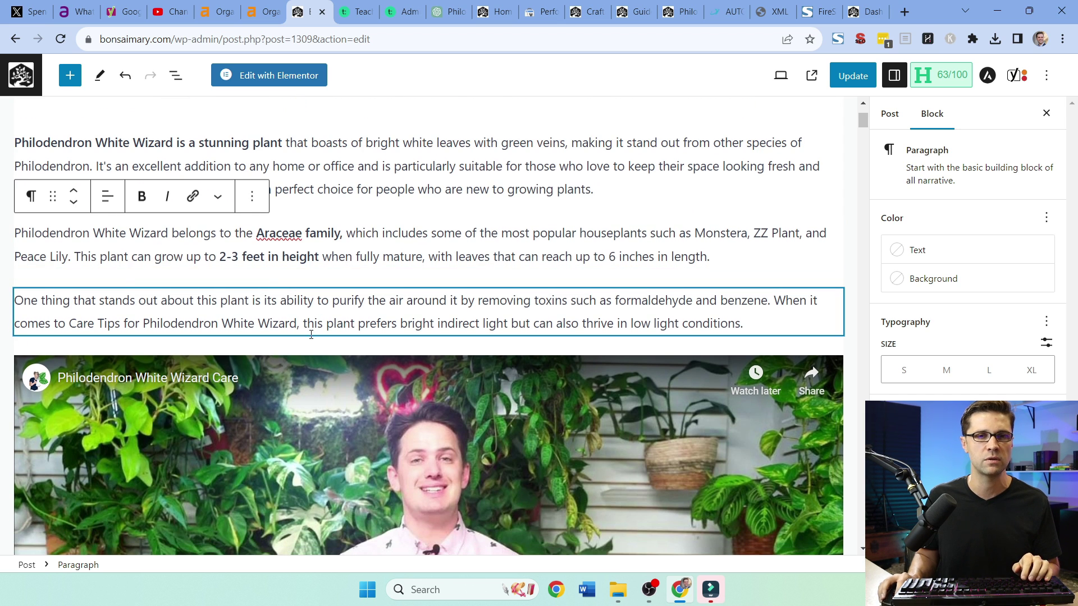
{"action": "left_click", "coordinate": [932, 279]}
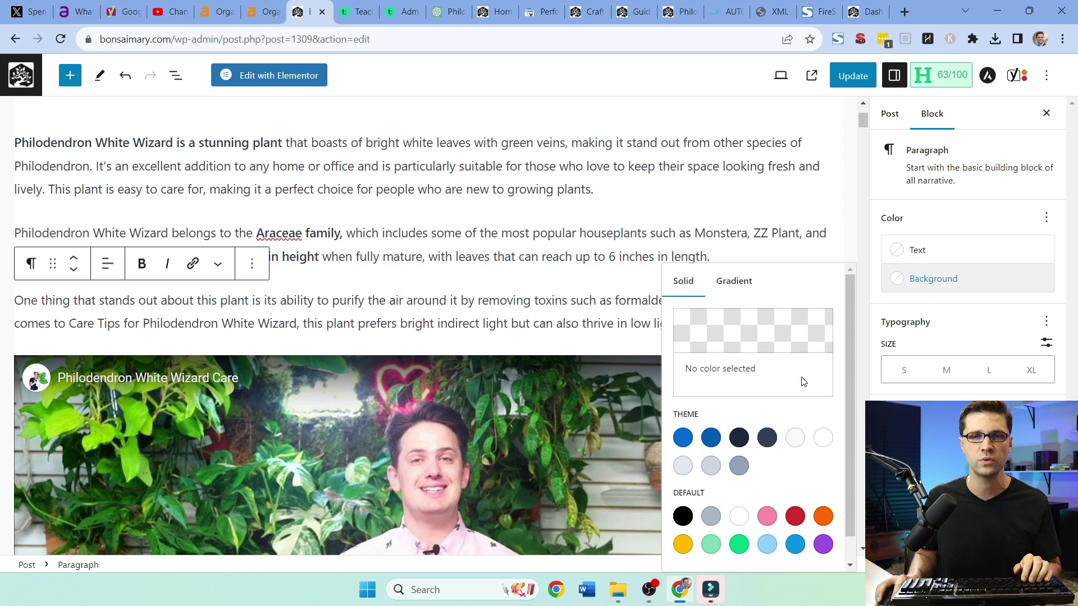
{"action": "left_click", "coordinate": [711, 466]}
{"action": "left_click", "coordinate": [145, 340]}
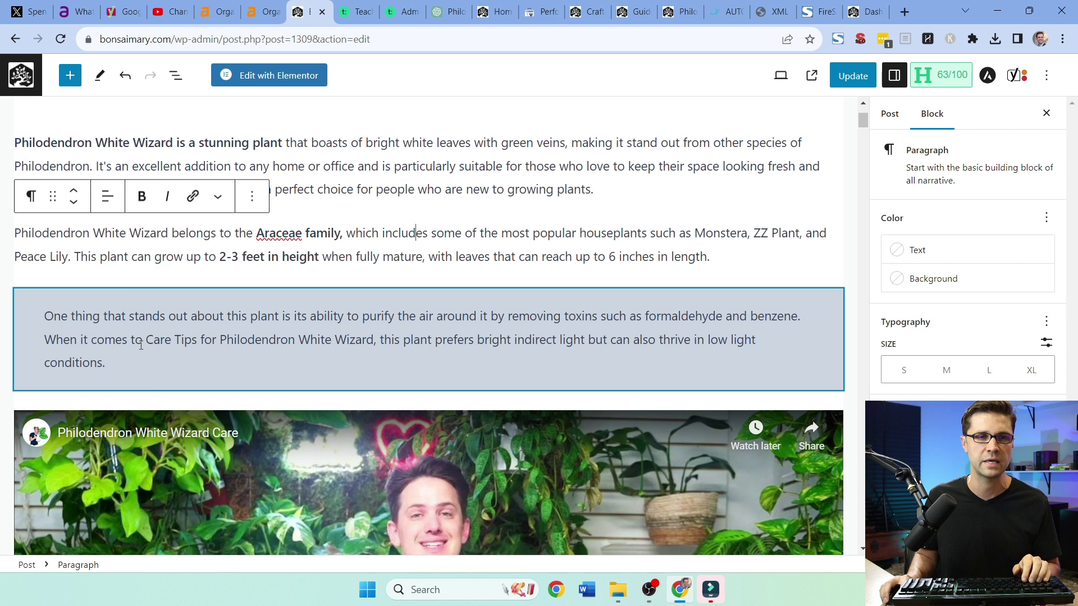
{"action": "left_click_drag", "start_coordinate": [94, 343], "coordinate": [44, 342]}
{"action": "key", "text": "Down"}
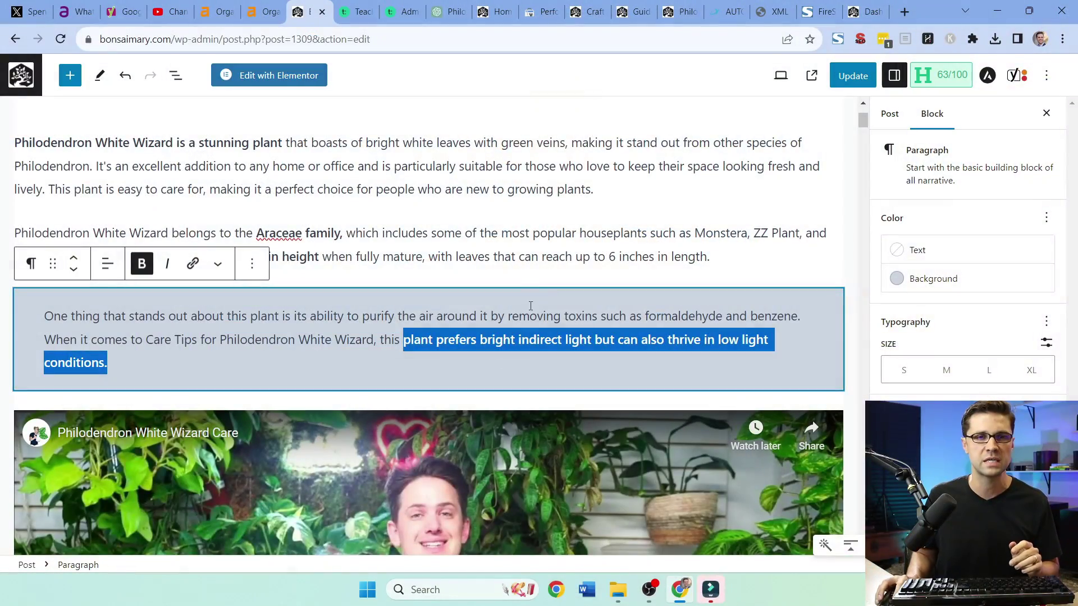
{"action": "scroll", "coordinate": [351, 308], "scroll_direction": "up", "scroll_amount": 3}
{"action": "scroll", "coordinate": [351, 308], "scroll_direction": "down", "scroll_amount": 10}
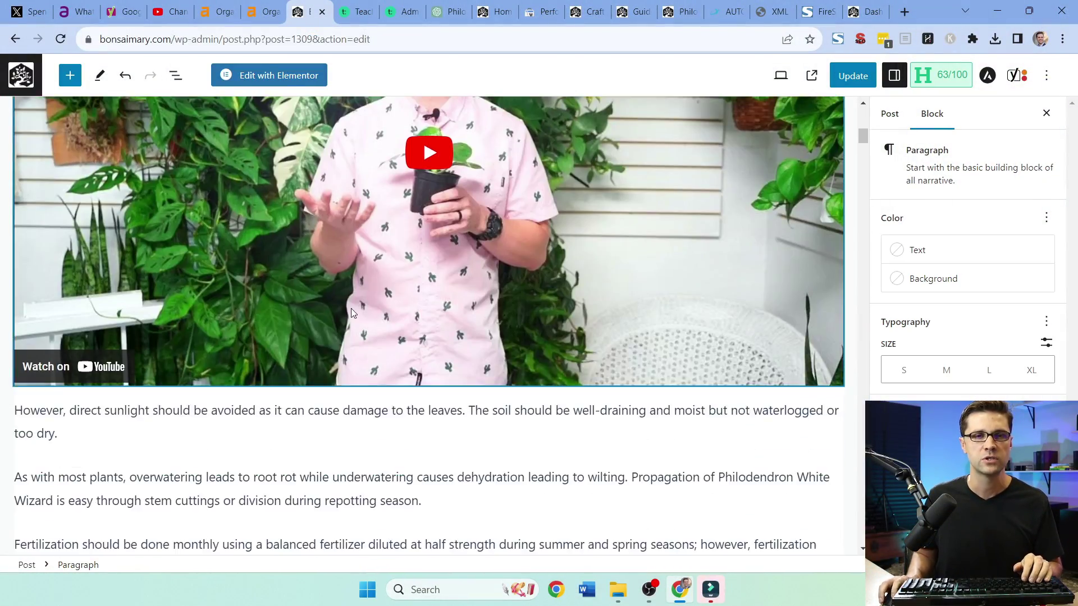
{"action": "scroll", "coordinate": [351, 308], "scroll_direction": "up", "scroll_amount": 6}
{"action": "scroll", "coordinate": [385, 300], "scroll_direction": "down", "scroll_amount": 9}
{"action": "scroll", "coordinate": [289, 354], "scroll_direction": "up", "scroll_amount": 9}
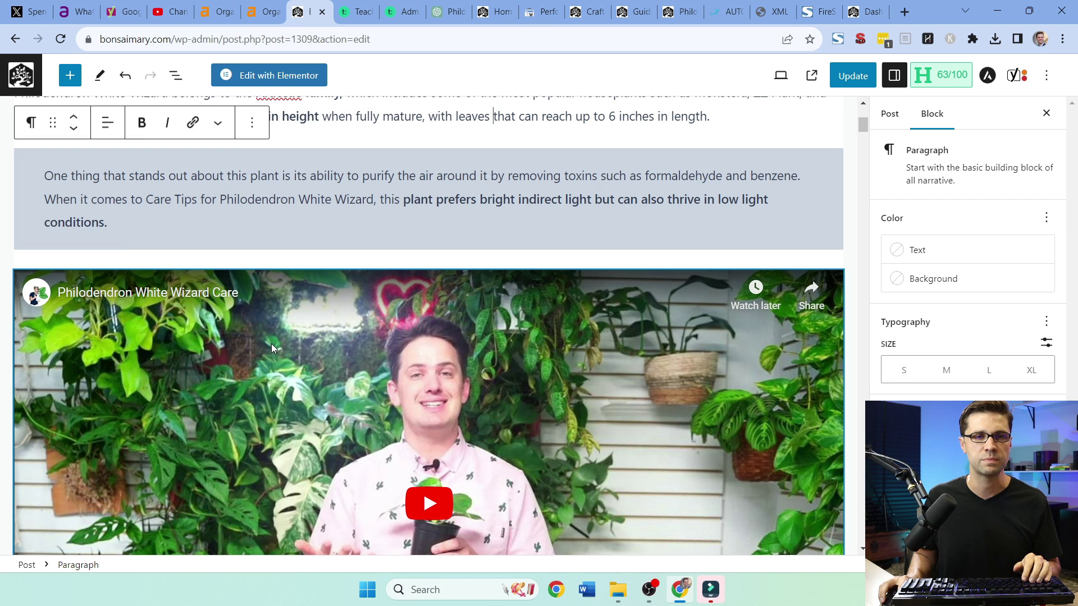
Step: Delete the embedded YouTube video below the grey paragraph
{"action": "left_click", "coordinate": [271, 343]}
{"action": "left_click", "coordinate": [176, 245]}
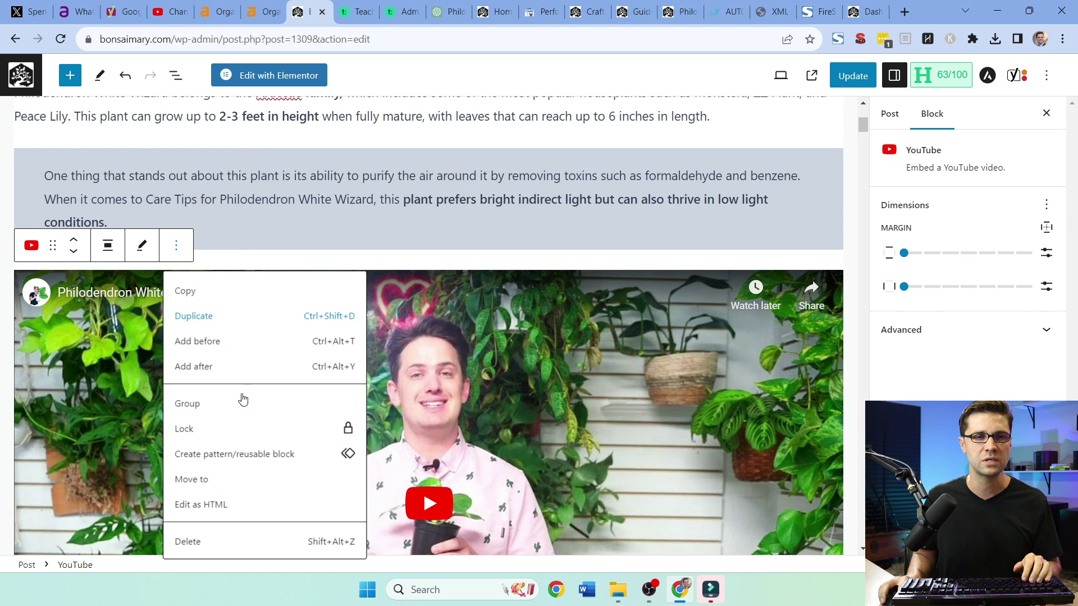
{"action": "left_click", "coordinate": [225, 541]}
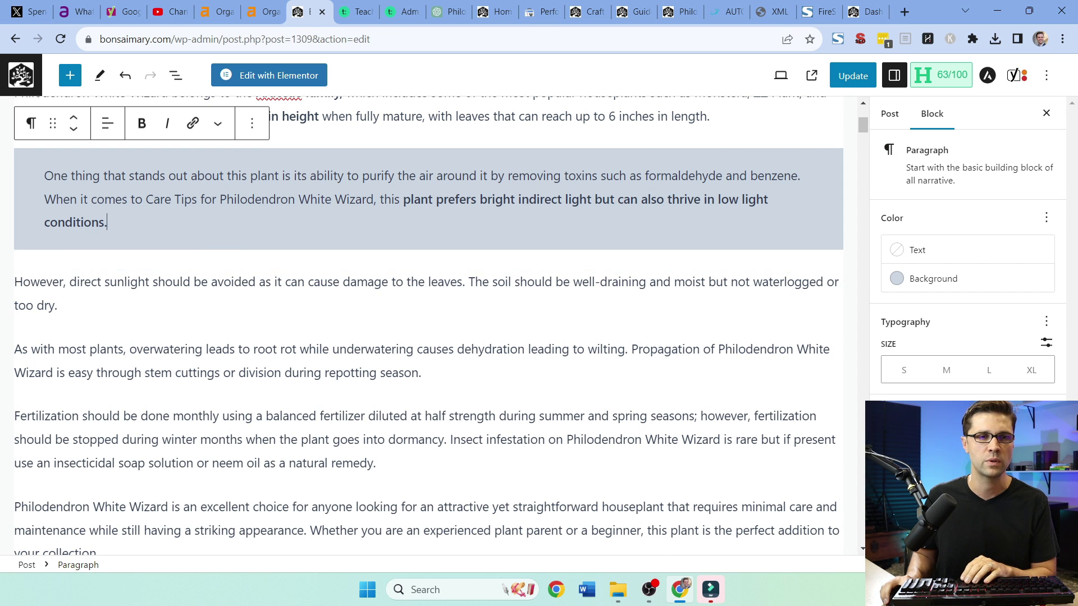
Step: Insert an Image block above the 'However' paragraph with Philodendron-White-Wizard-Diagram.png from the Media Library
{"action": "left_click", "coordinate": [775, 286]}
{"action": "key", "text": "ctrl+alt+t"}
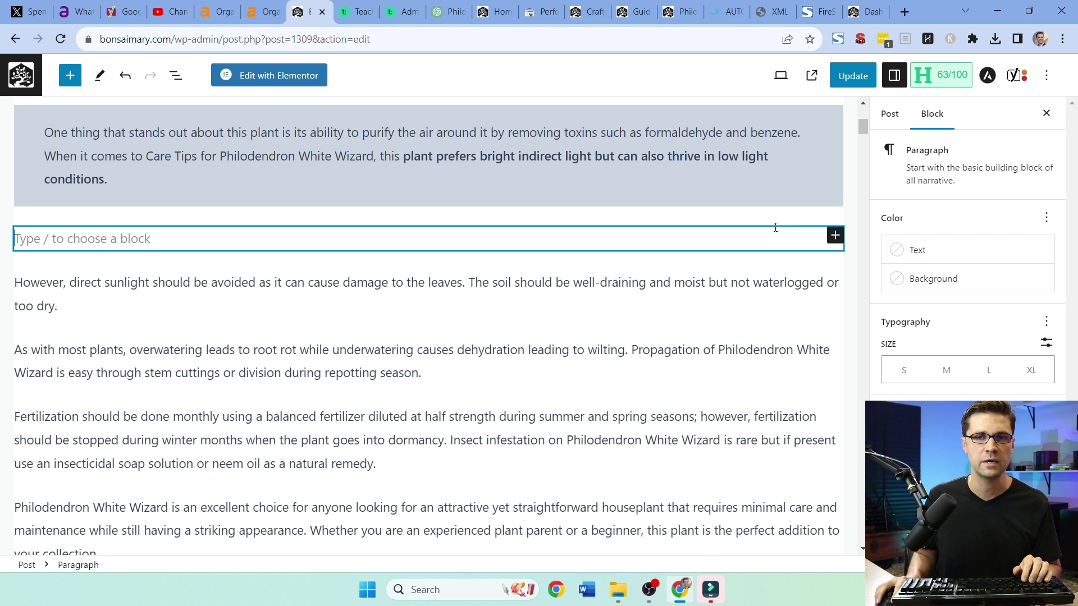
{"action": "left_click", "coordinate": [835, 235]}
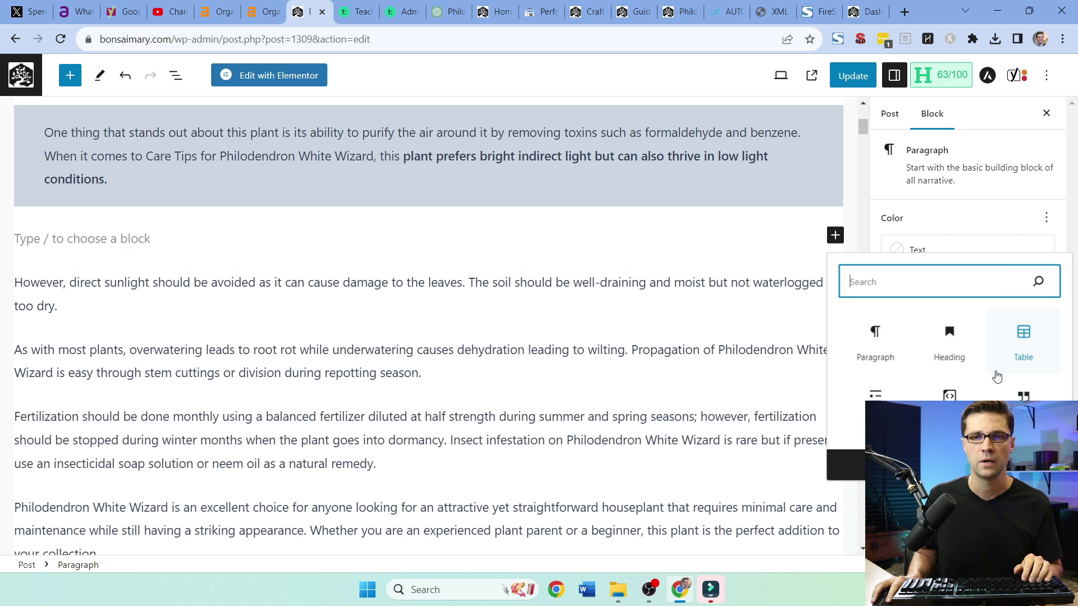
{"action": "type", "text": "image"}
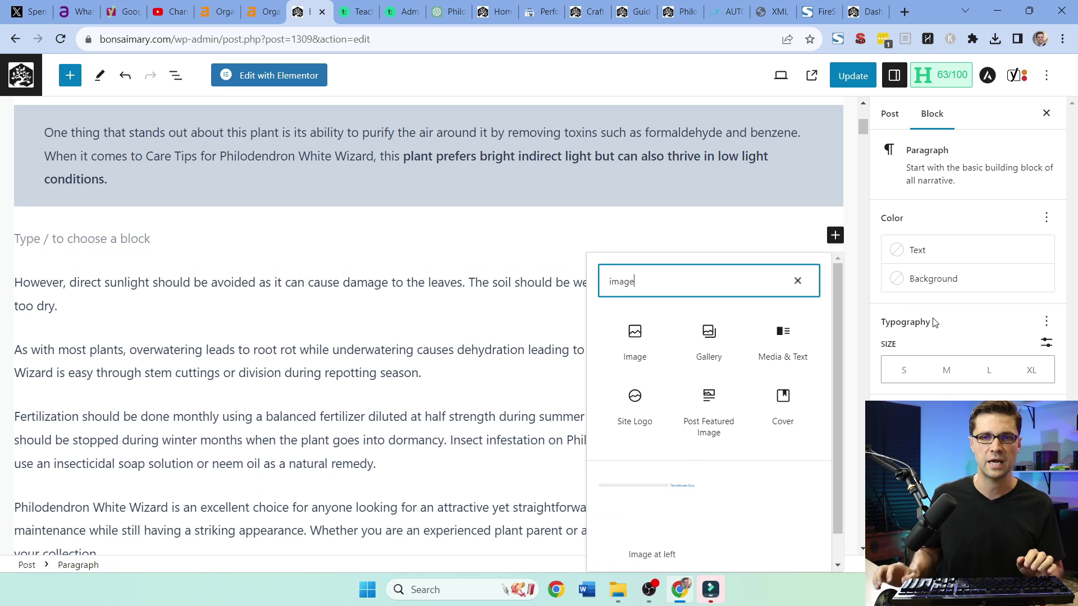
{"action": "left_click", "coordinate": [635, 340]}
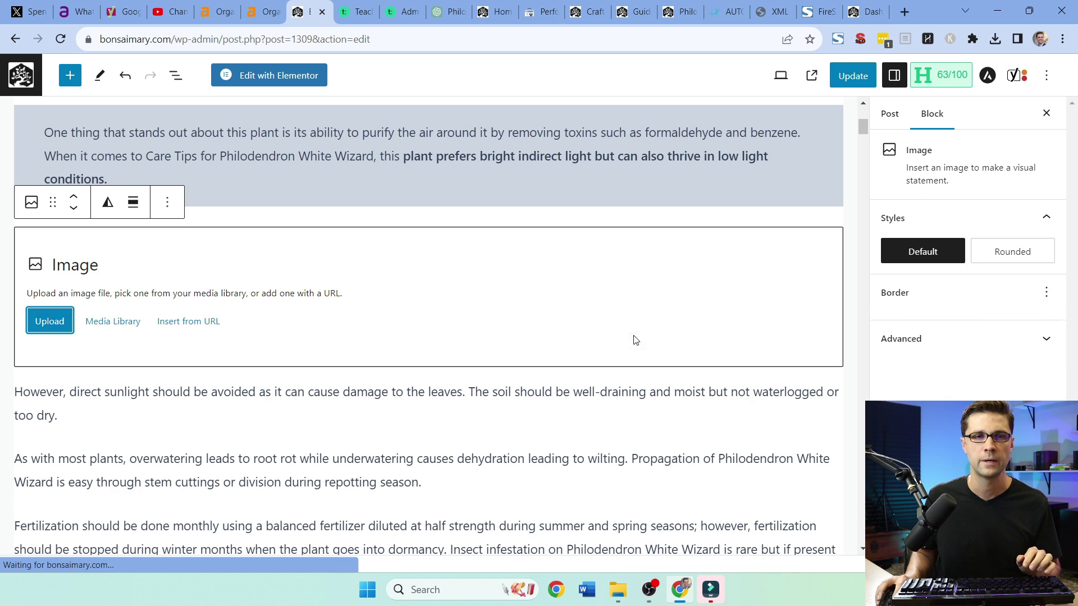
{"action": "left_click", "coordinate": [115, 322]}
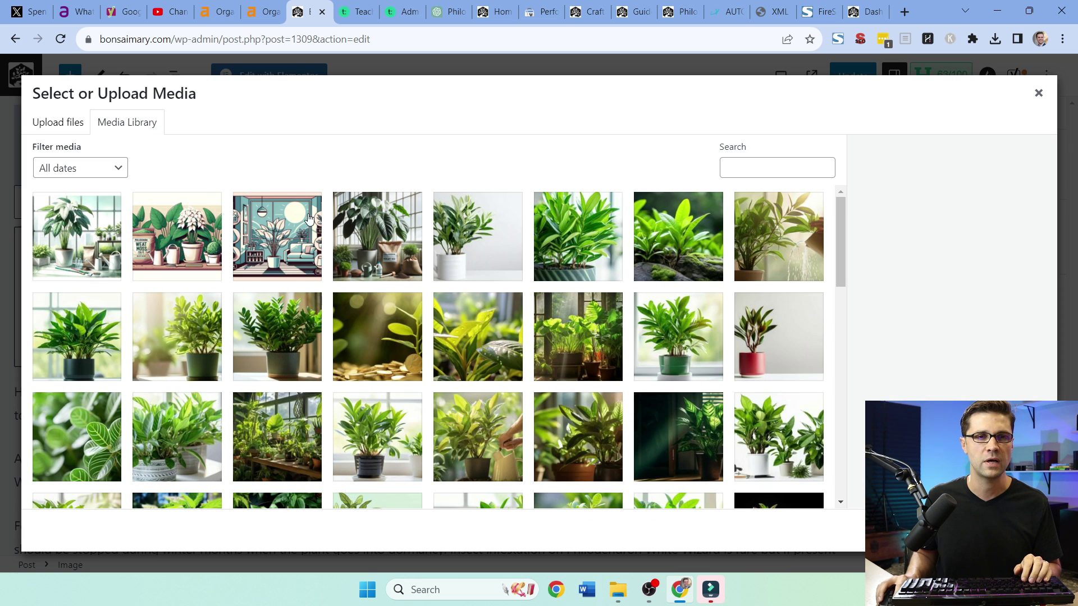
{"action": "left_click", "coordinate": [273, 242]}
{"action": "left_click", "coordinate": [1021, 530]}
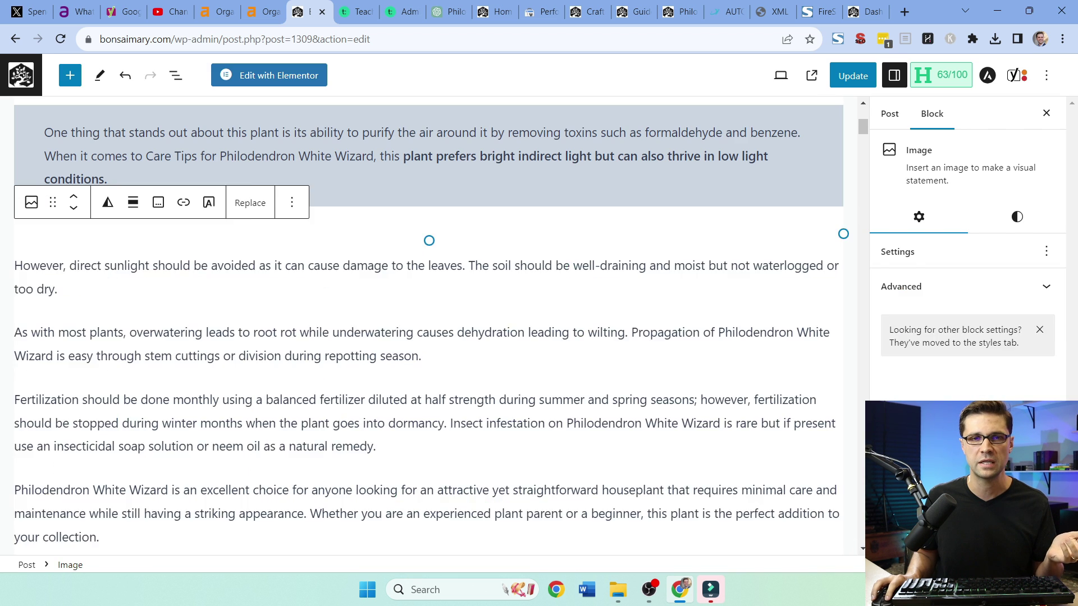
Step: Center-align the diagram and give it alt text 'Image of Philodendron White Wizard Diagram'
{"action": "left_click", "coordinate": [134, 205]}
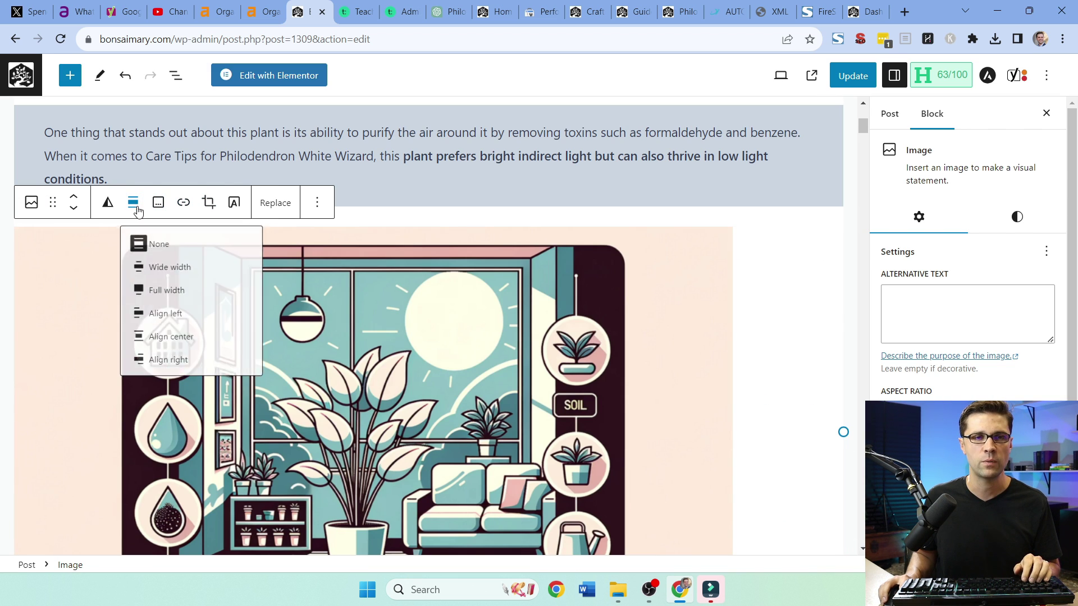
{"action": "left_click", "coordinate": [167, 348]}
{"action": "scroll", "coordinate": [338, 333], "scroll_direction": "down", "scroll_amount": 3}
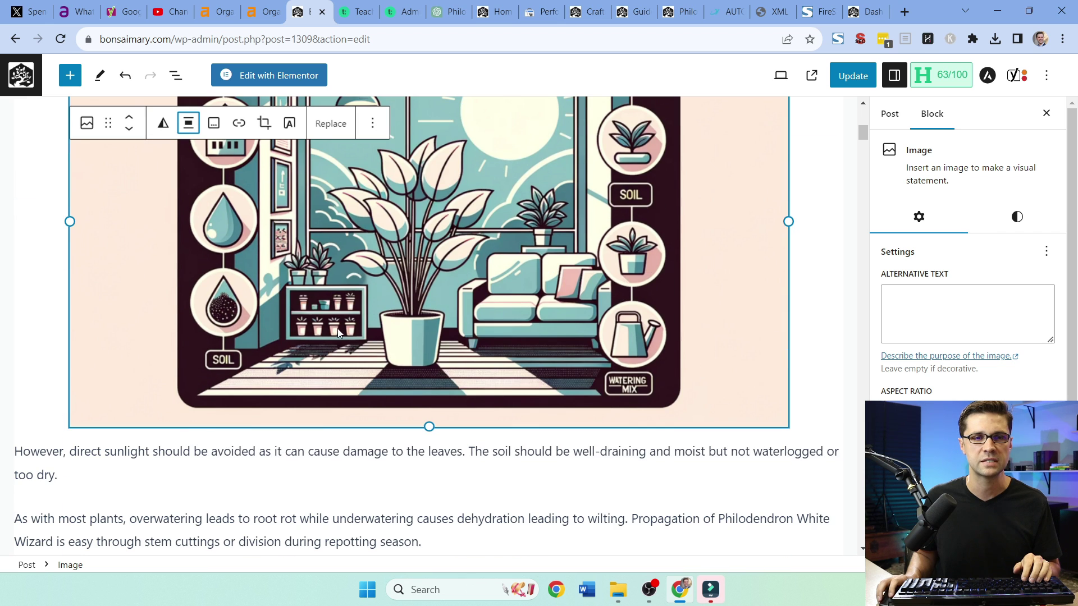
{"action": "left_click", "coordinate": [956, 319]}
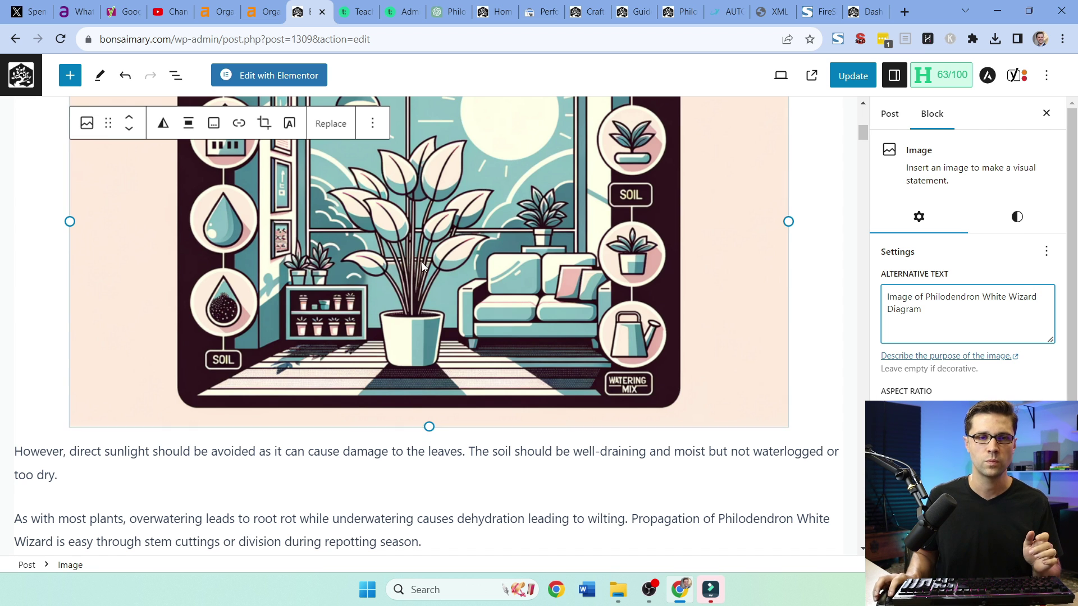
{"action": "scroll", "coordinate": [373, 296], "scroll_direction": "down", "scroll_amount": 5}
{"action": "scroll", "coordinate": [176, 287], "scroll_direction": "up", "scroll_amount": 2}
Step: Drop 'However,' from the direct sunlight paragraph and bold 'Direct sunlight'
{"action": "left_click", "coordinate": [176, 319]}
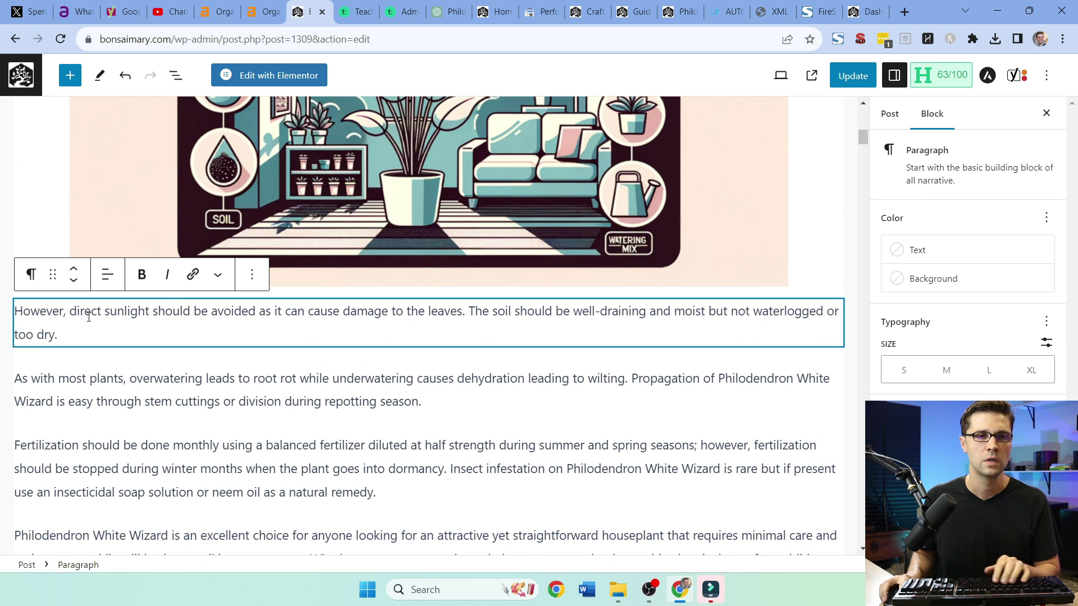
{"action": "left_click_drag", "start_coordinate": [77, 312], "coordinate": [14, 312]}
{"action": "type", "text": "D"}
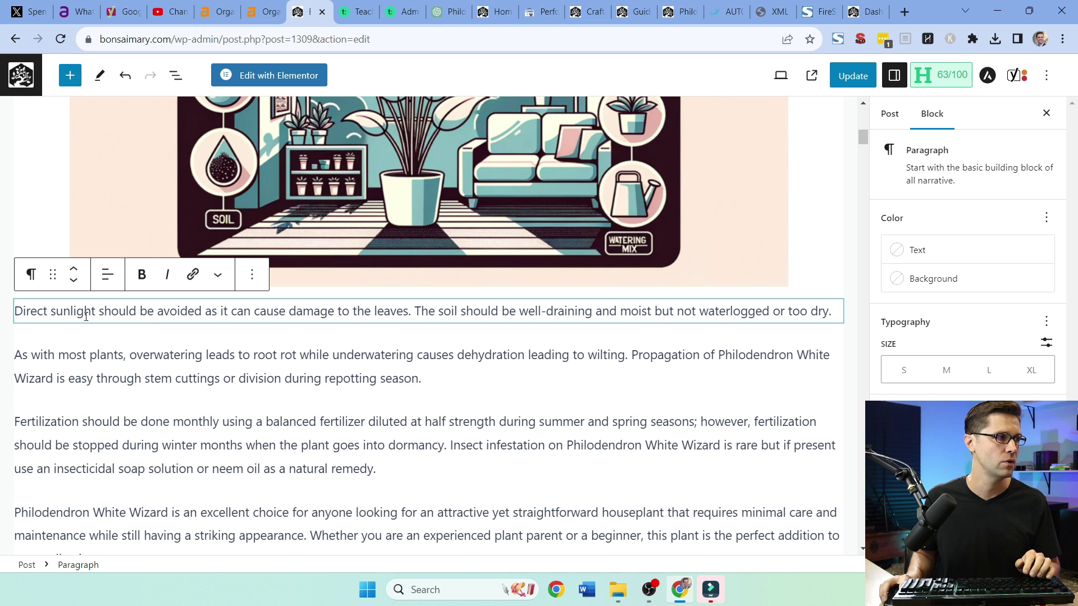
{"action": "left_click_drag", "start_coordinate": [105, 312], "coordinate": [14, 312]}
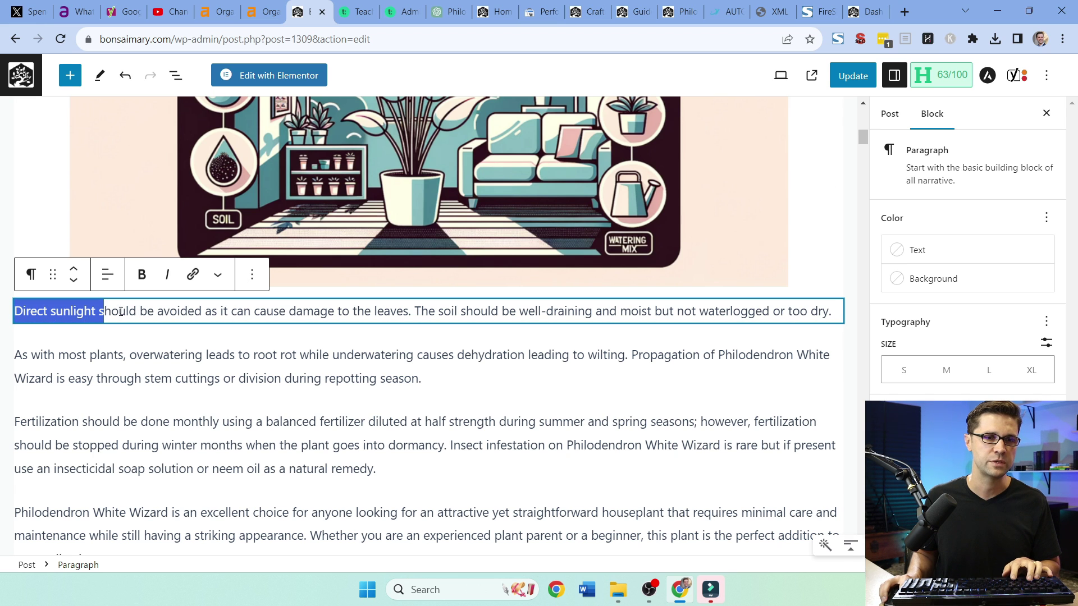
{"action": "left_click_drag", "start_coordinate": [98, 311], "coordinate": [14, 311]}
{"action": "key", "text": "ctrl+b"}
Step: Bold 'Philodendron White Wizard' in the overwatering paragraph and the tree hugger sentence
{"action": "left_click", "coordinate": [211, 371]}
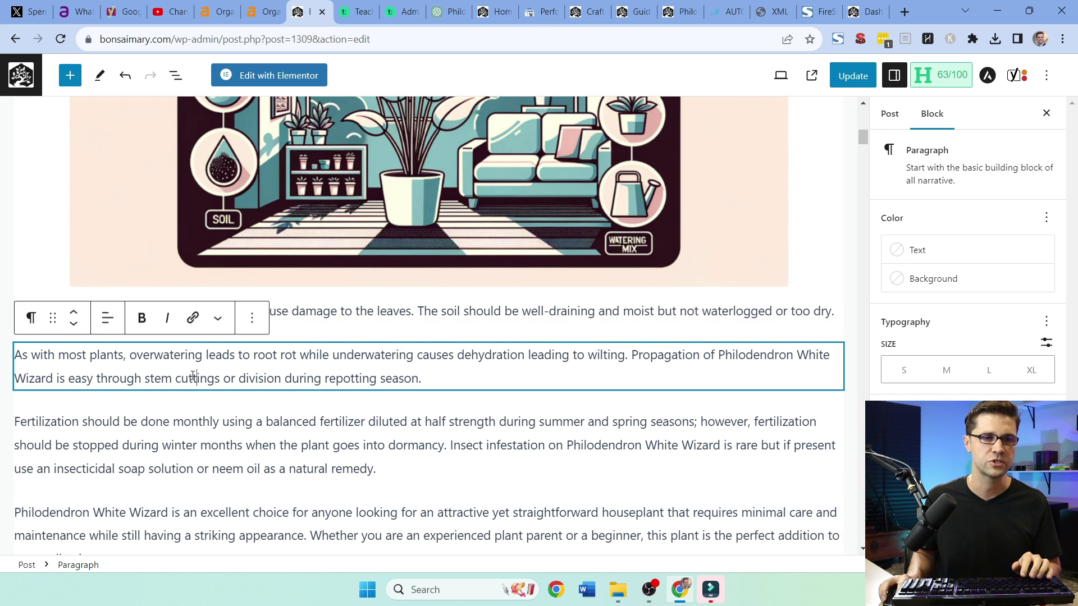
{"action": "scroll", "coordinate": [204, 375], "scroll_direction": "down", "scroll_amount": 3}
{"action": "left_click_drag", "start_coordinate": [169, 373], "coordinate": [14, 373]}
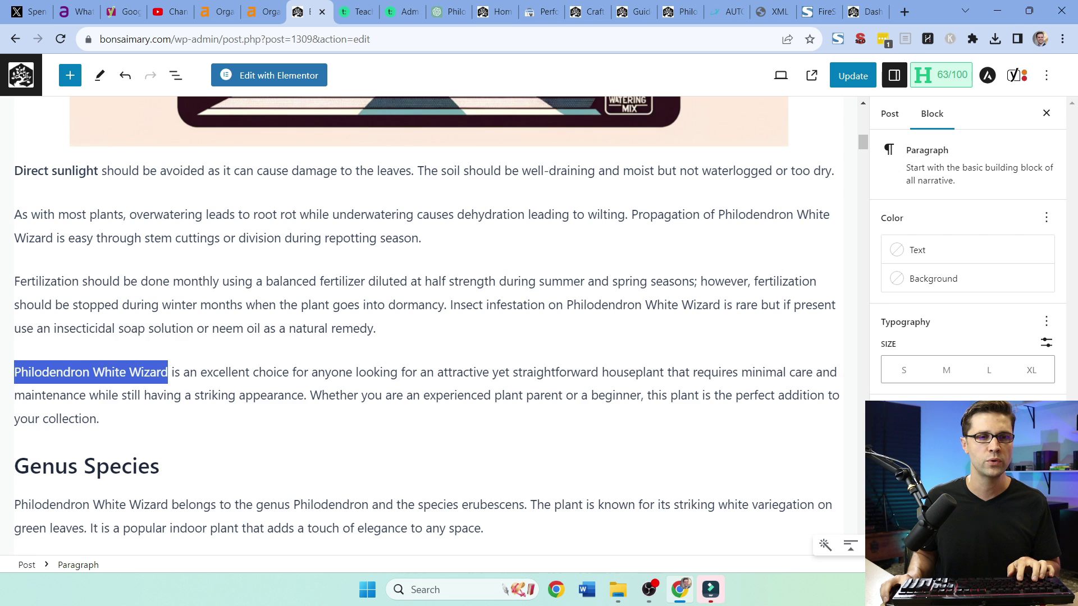
{"action": "key", "text": "ctrl+b"}
{"action": "scroll", "coordinate": [172, 314], "scroll_direction": "down", "scroll_amount": 6}
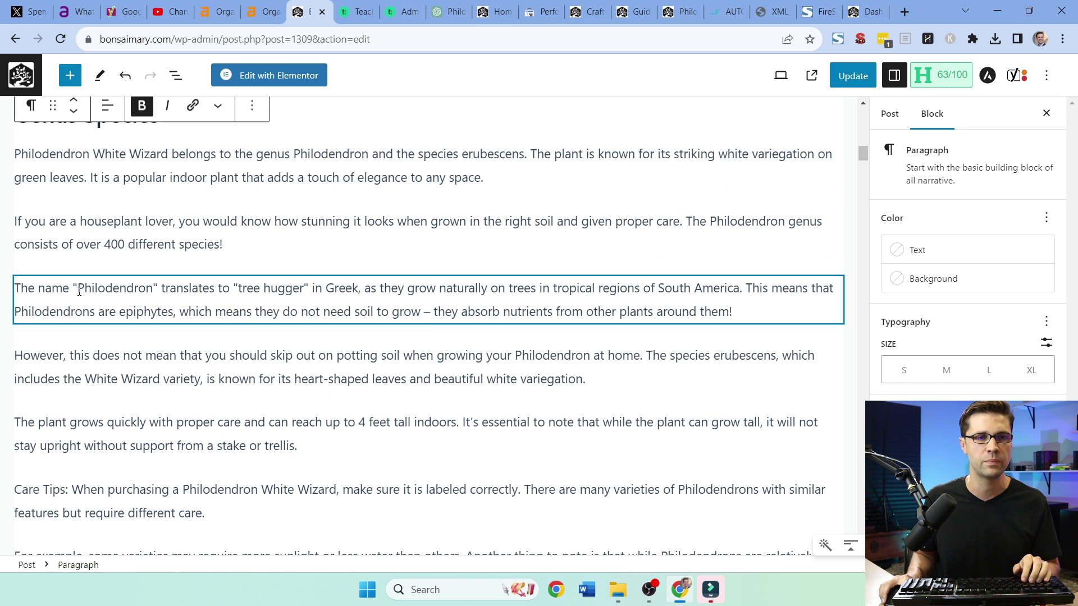
{"action": "left_click_drag", "start_coordinate": [17, 288], "coordinate": [273, 288]}
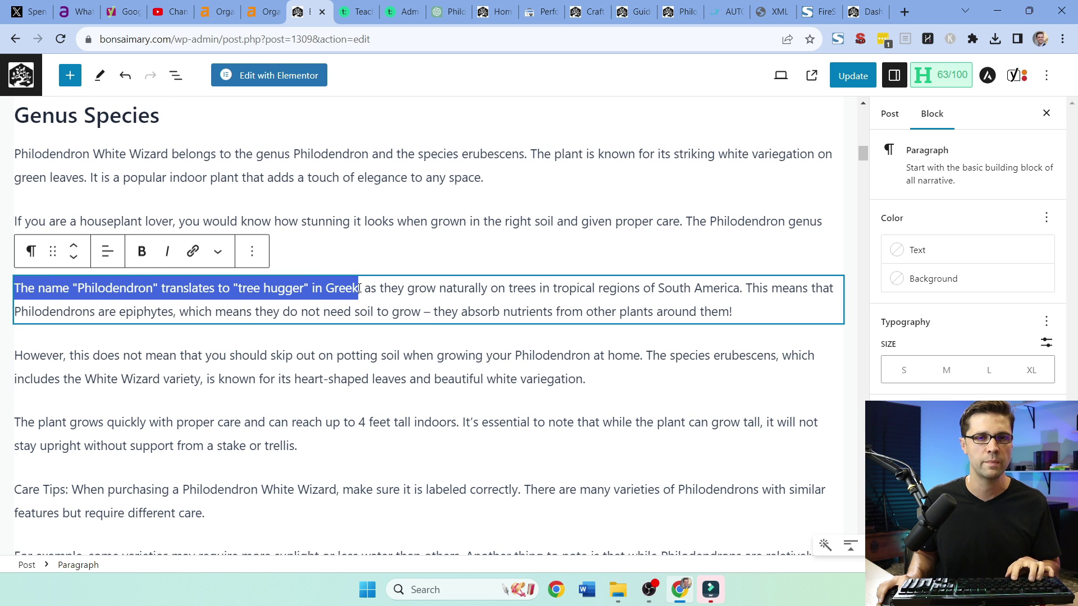
{"action": "key", "text": "ctrl+b"}
Step: Drop 'However,' from the potting-soil paragraph, give it a light background, bold 'potting soil', and save
{"action": "left_click", "coordinate": [74, 356]}
{"action": "key", "text": "shift+End"}
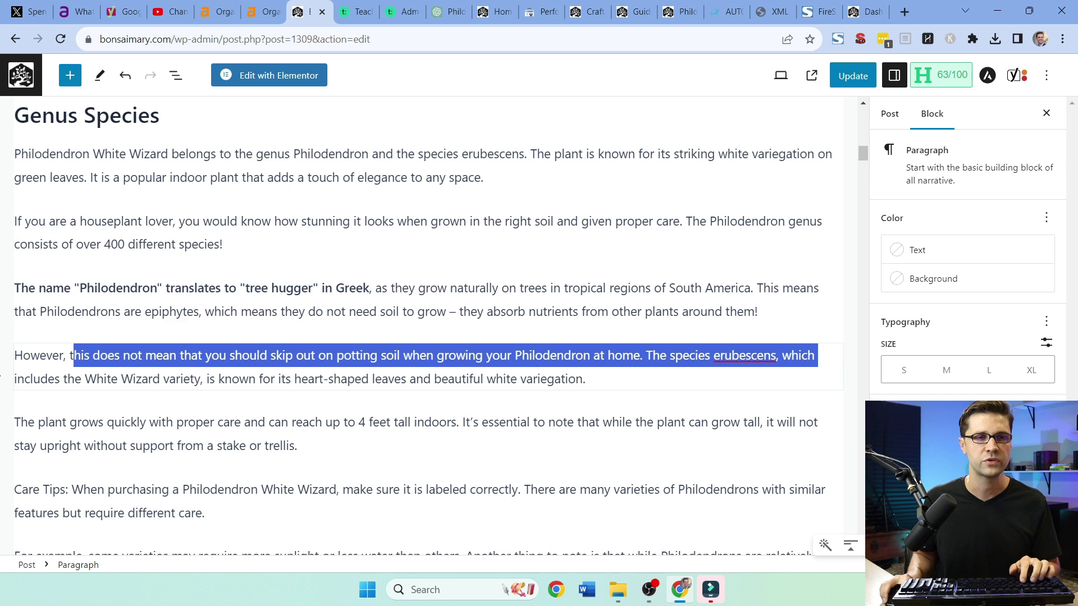
{"action": "left_click", "coordinate": [75, 357]}
{"action": "left_click_drag", "start_coordinate": [37, 358], "coordinate": [14, 357]}
{"action": "type", "text": "T"}
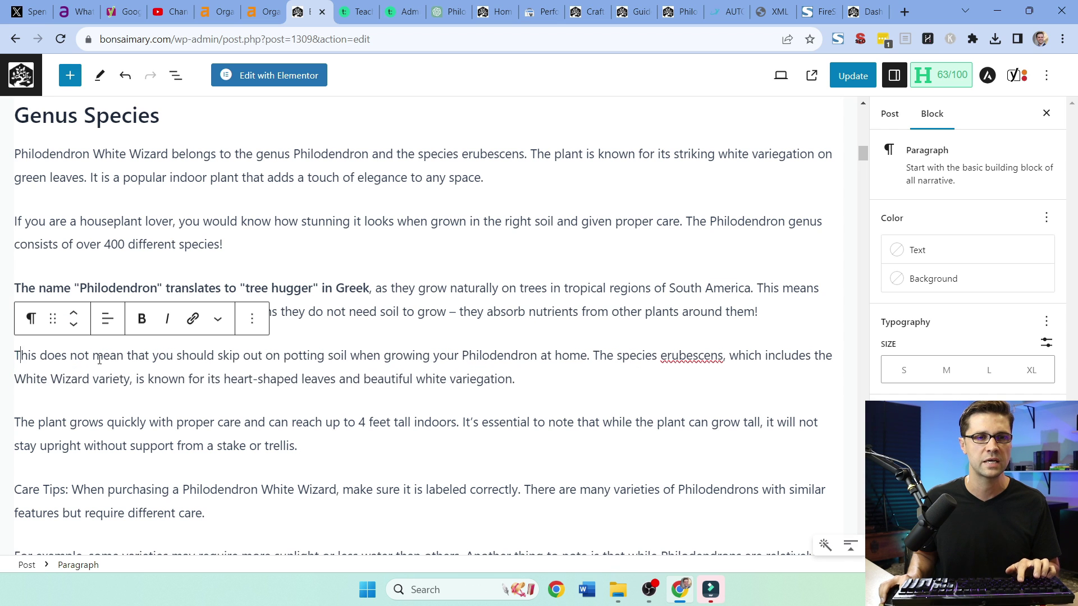
{"action": "left_click", "coordinate": [925, 293]}
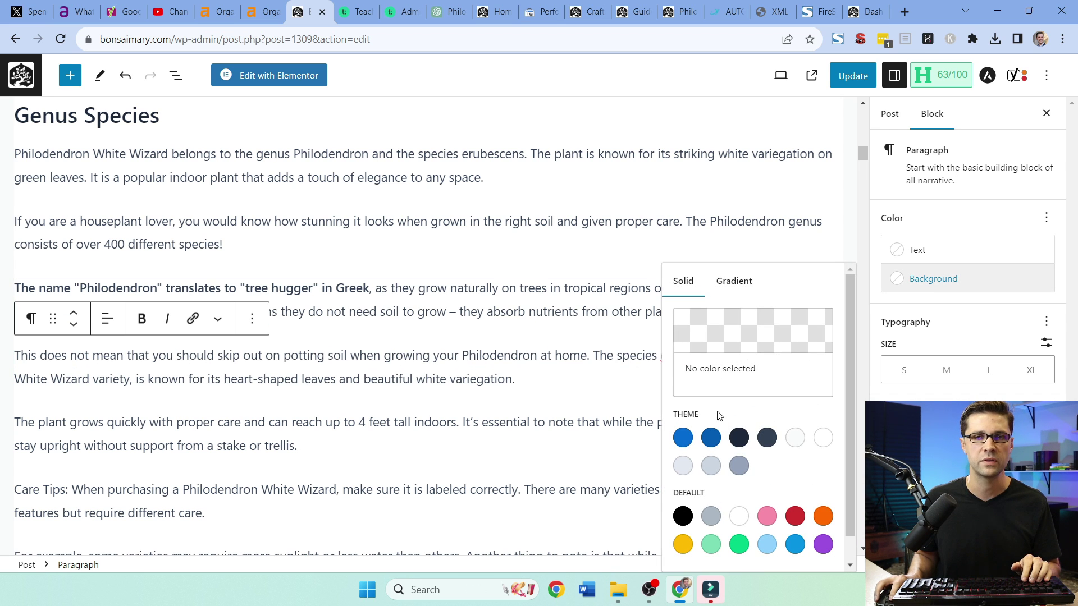
{"action": "left_click", "coordinate": [795, 438]}
{"action": "left_click", "coordinate": [512, 394]}
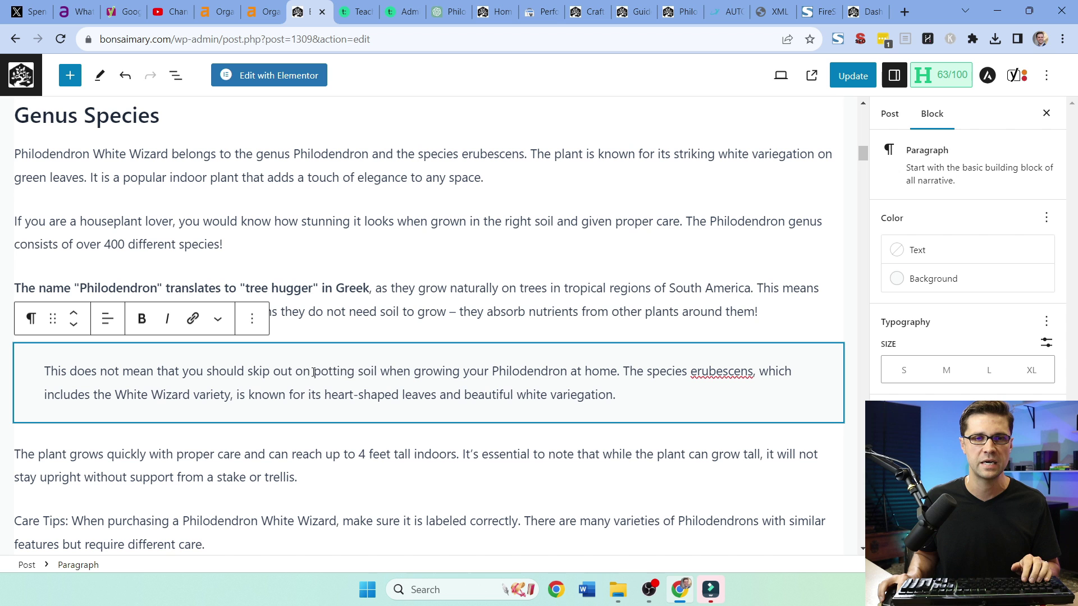
{"action": "key", "text": "ctrl+b"}
{"action": "key", "text": "ctrl+s"}
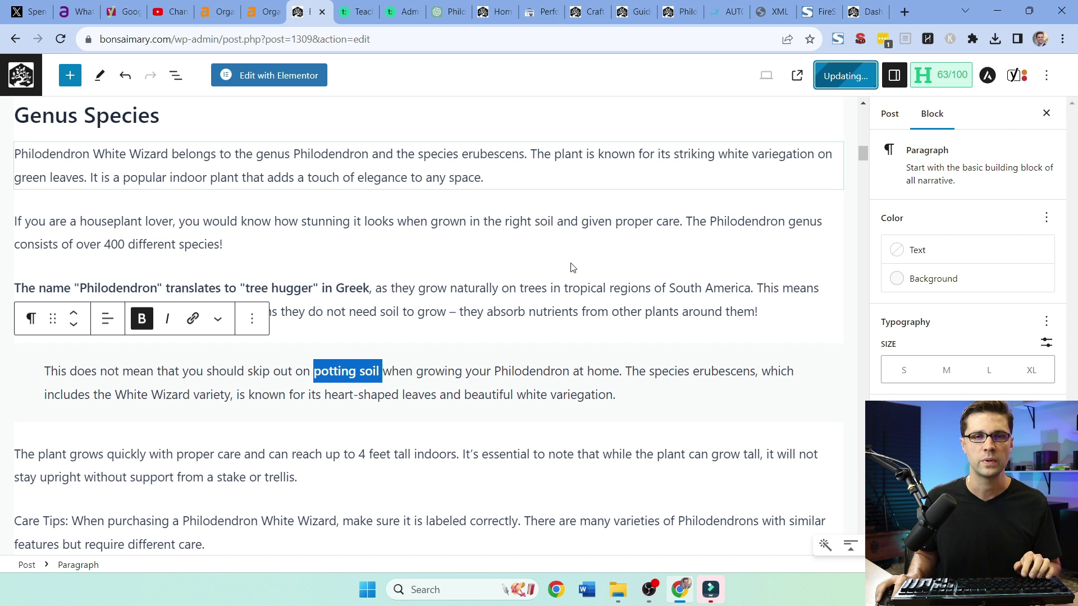
{"action": "left_click", "coordinate": [125, 527]}
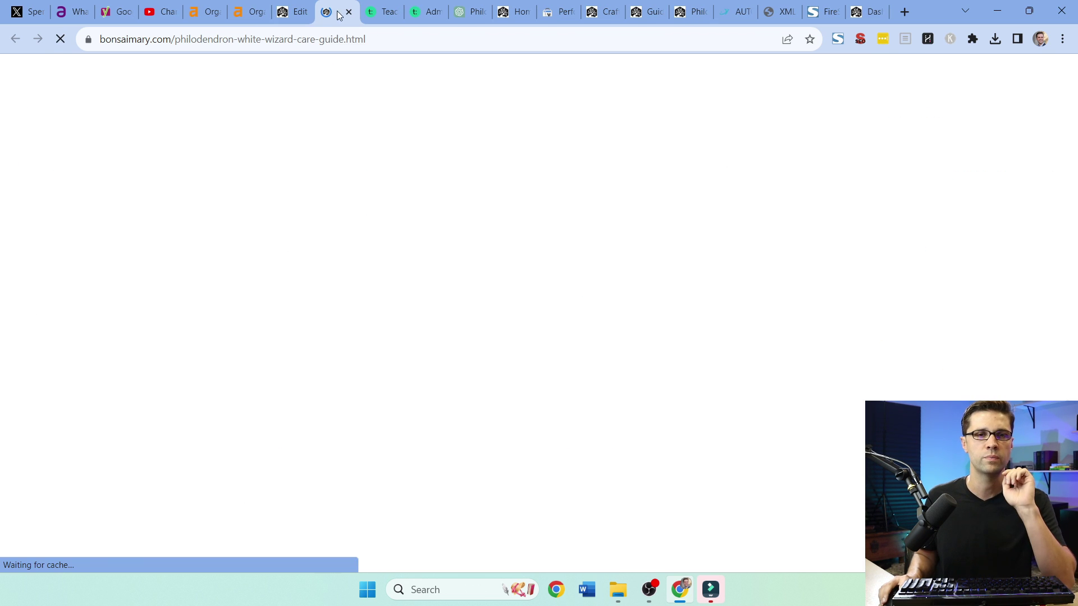
{"action": "scroll", "coordinate": [102, 281], "scroll_direction": "down", "scroll_amount": 3}
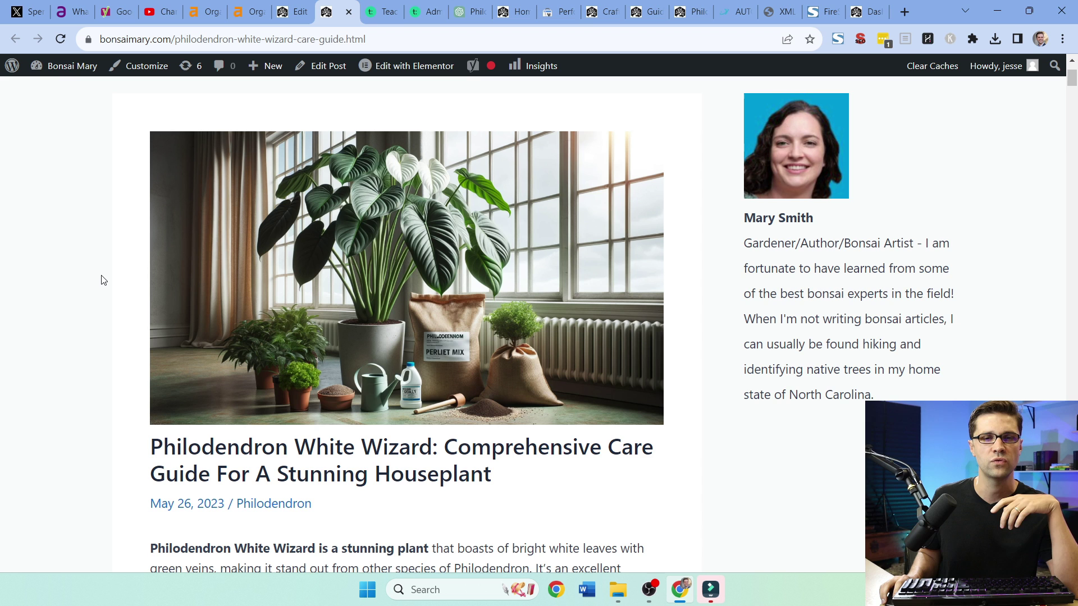
{"action": "scroll", "coordinate": [102, 281], "scroll_direction": "up", "scroll_amount": 2}
{"action": "scroll", "coordinate": [104, 279], "scroll_direction": "down", "scroll_amount": 8}
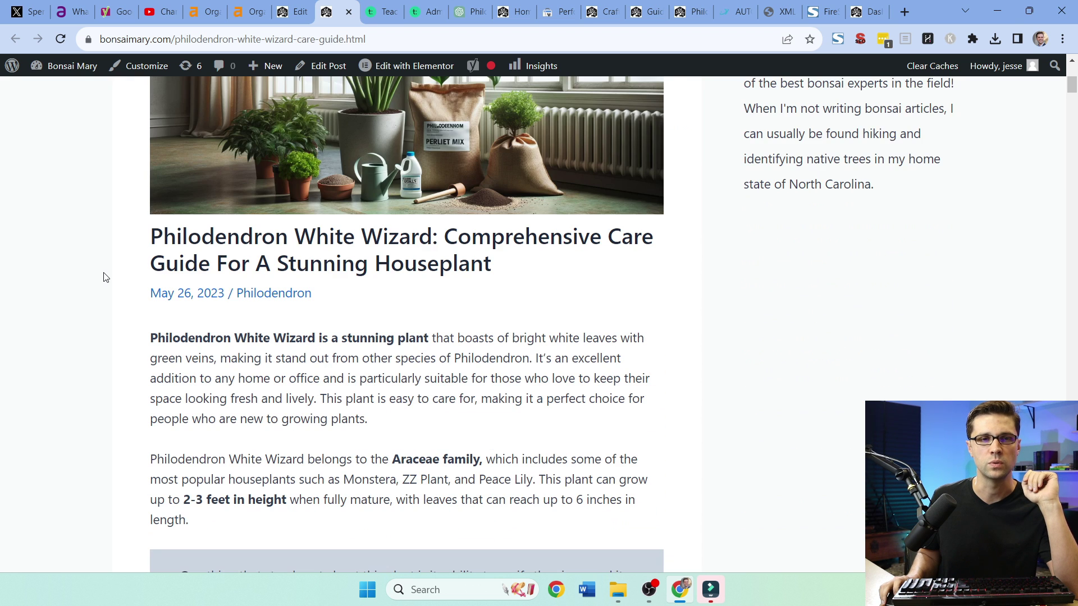
{"action": "scroll", "coordinate": [103, 277], "scroll_direction": "down", "scroll_amount": 4}
{"action": "scroll", "coordinate": [105, 276], "scroll_direction": "up", "scroll_amount": 6}
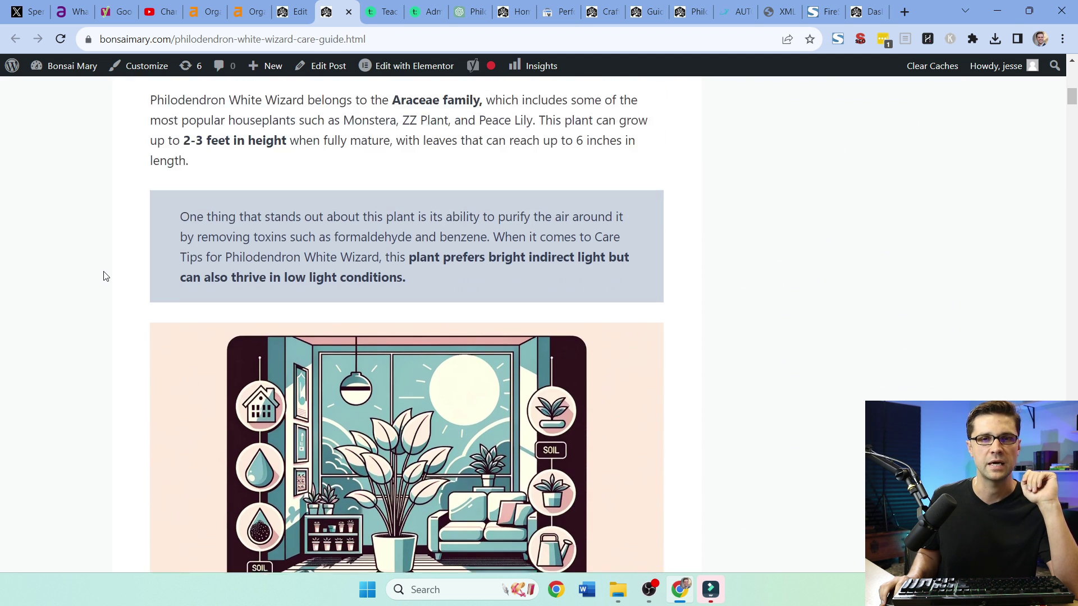
{"action": "scroll", "coordinate": [103, 276], "scroll_direction": "down", "scroll_amount": 3}
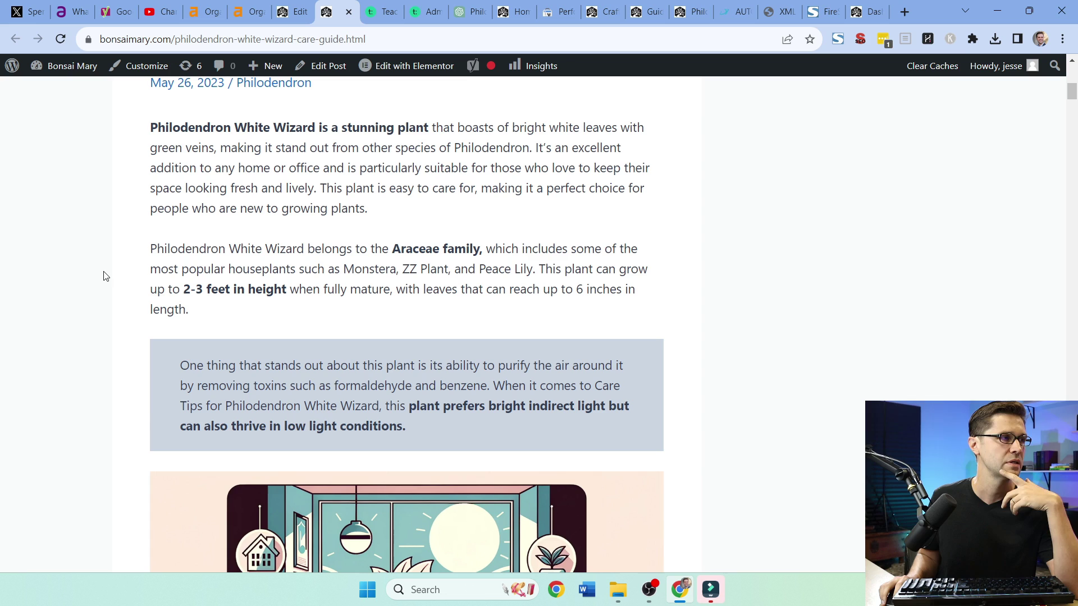
{"action": "scroll", "coordinate": [104, 250], "scroll_direction": "down", "scroll_amount": 10}
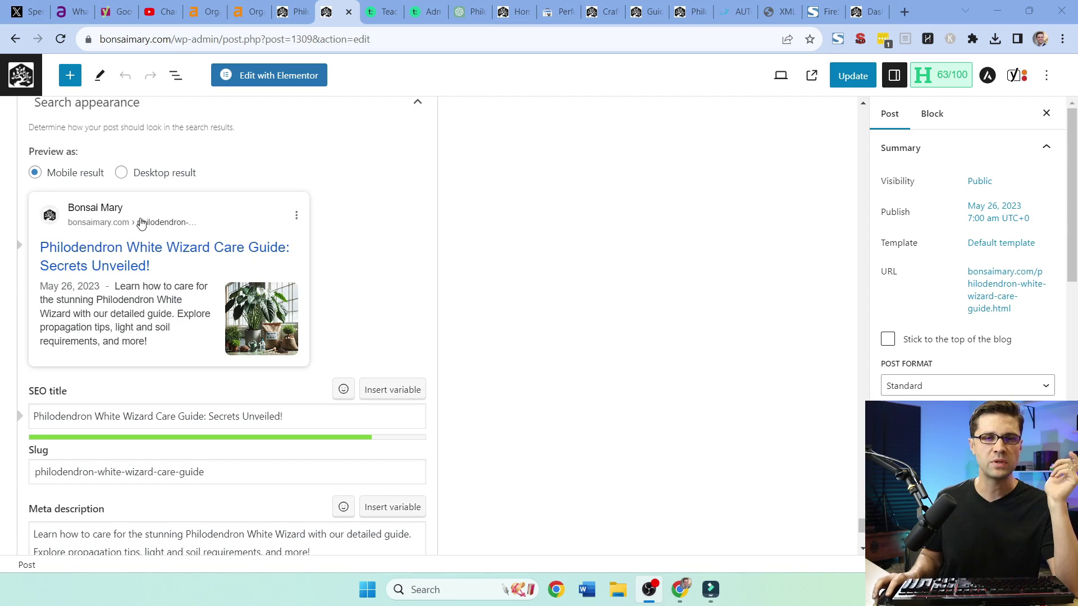
Step: Replace ': Secrets Unveiled!' at the end of the SEO title with '- THE ULTIMATE ARTICLE'
{"action": "scroll", "coordinate": [209, 366], "scroll_direction": "down", "scroll_amount": 1}
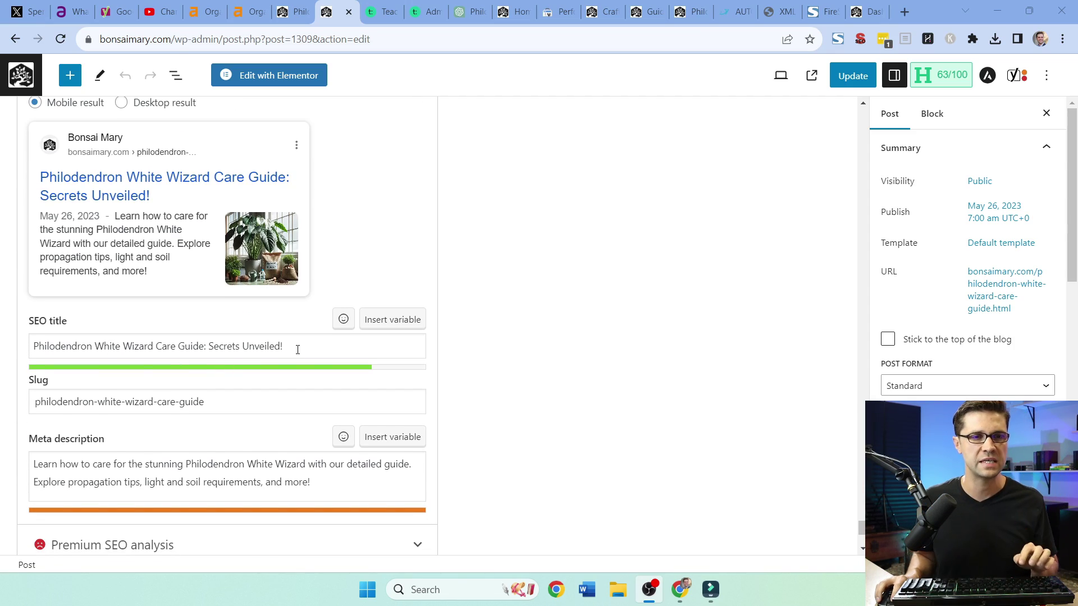
{"action": "left_click", "coordinate": [297, 349]}
{"action": "scroll", "coordinate": [427, 387], "scroll_direction": "up", "scroll_amount": 5}
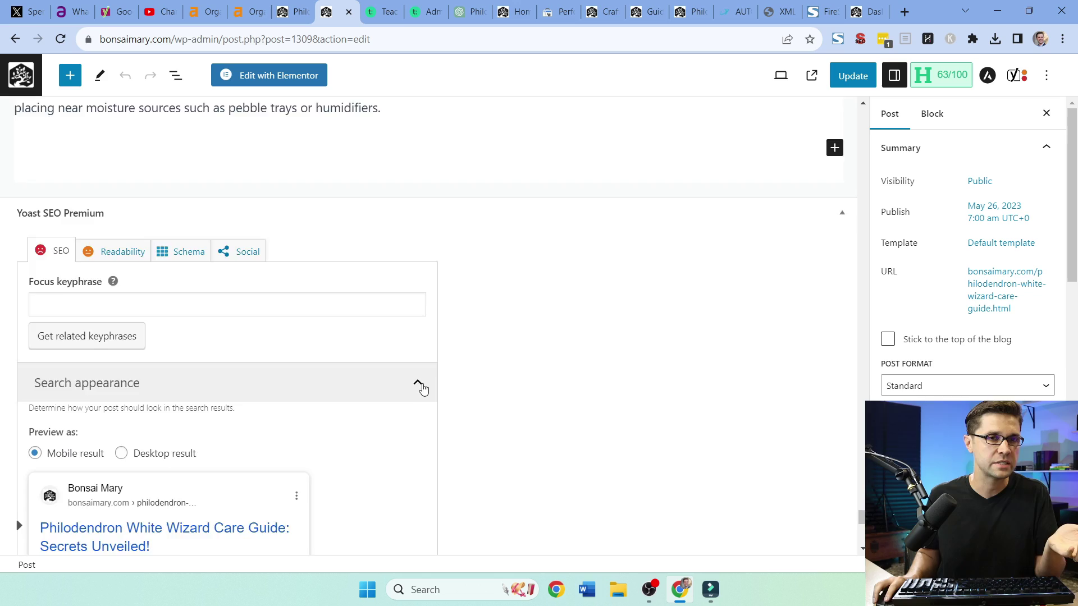
{"action": "scroll", "coordinate": [422, 387], "scroll_direction": "down", "scroll_amount": 5}
{"action": "triple_click", "coordinate": [69, 349]}
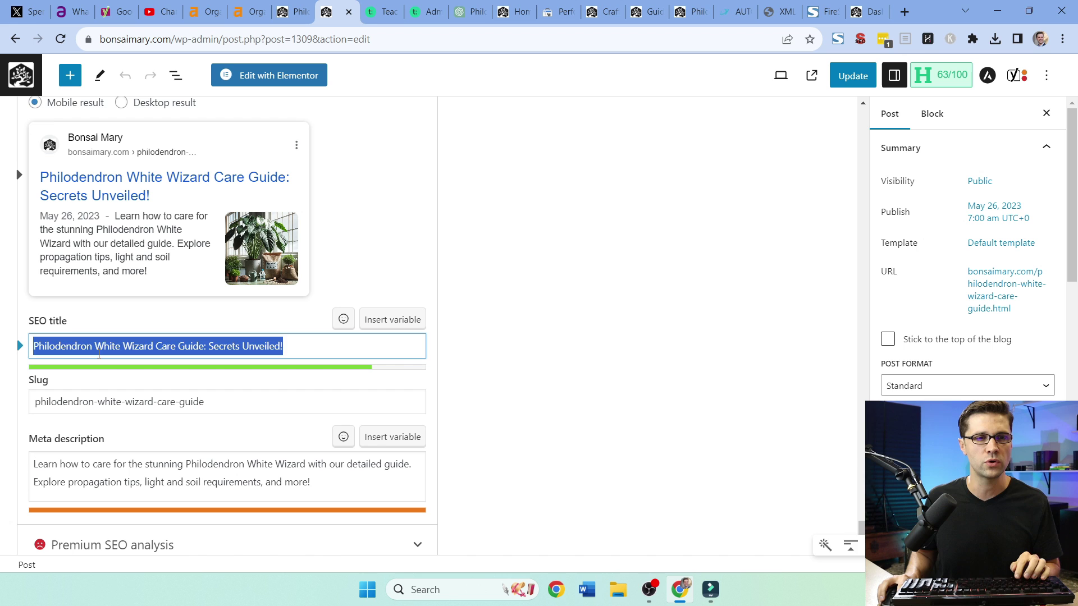
{"action": "left_click", "coordinate": [98, 353]}
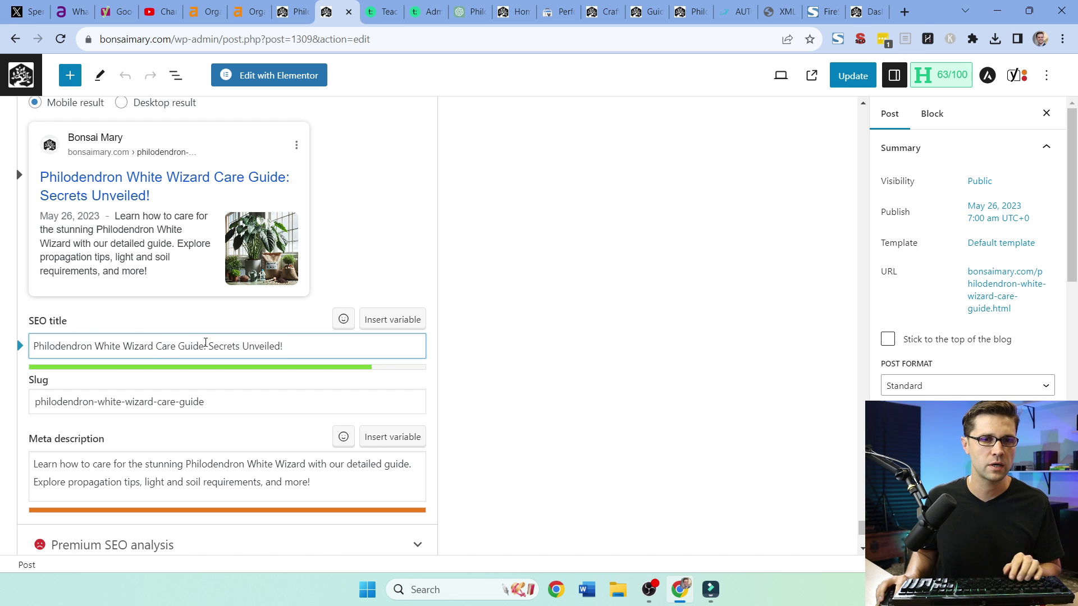
{"action": "key", "text": "BackSpace"}
{"action": "type", "text": "- "}
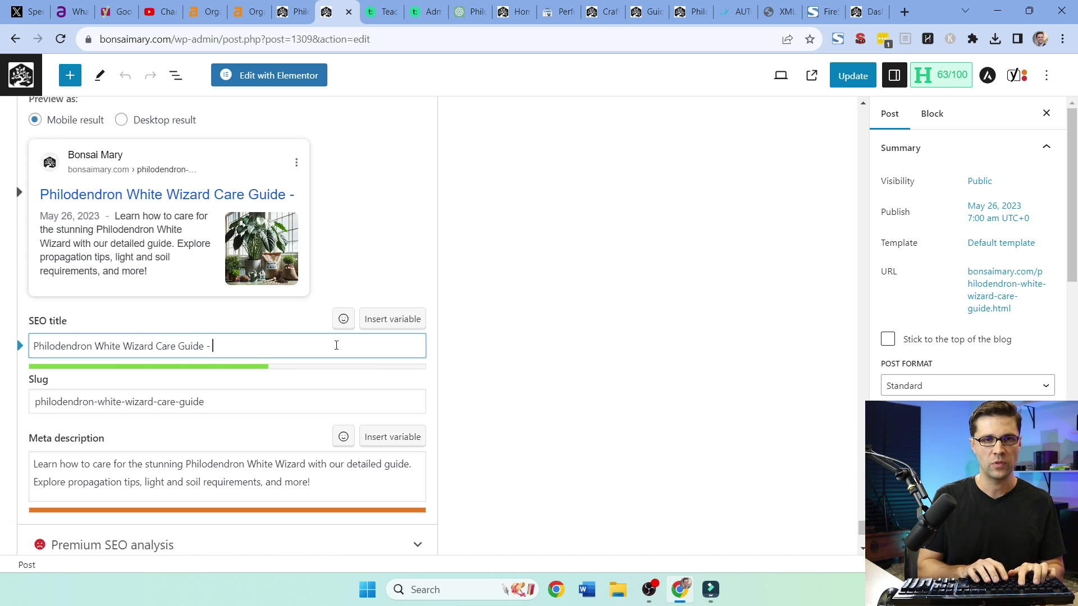
{"action": "type", "text": "THE ULTIMATE ARTICLE"}
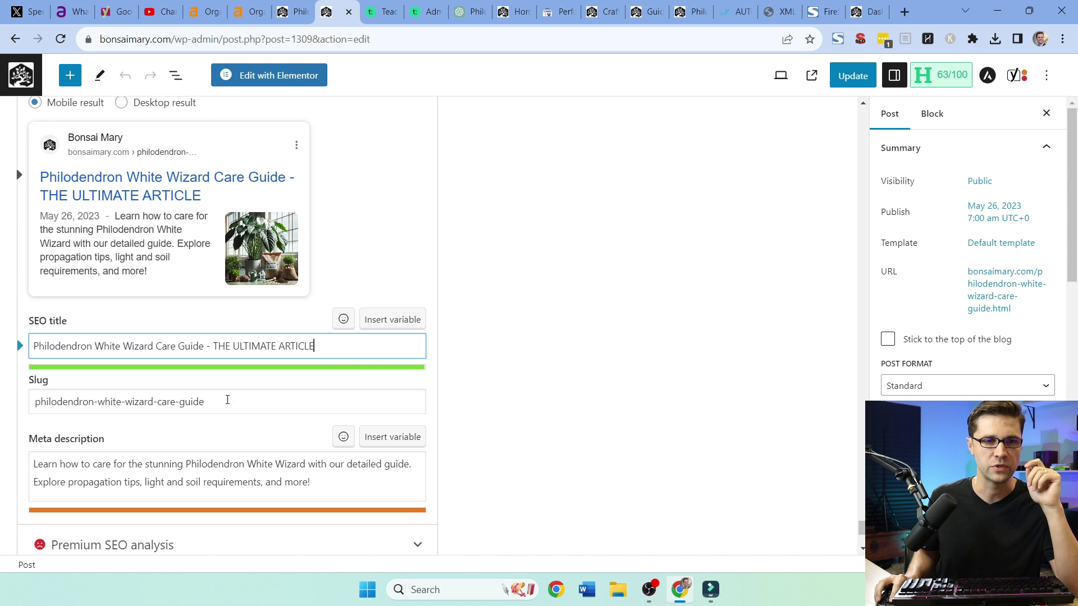
Step: Rewrite the meta description to open with 'Care for the stunning…' and update the post
{"action": "double_click", "coordinate": [190, 402]}
{"action": "left_click", "coordinate": [168, 490]}
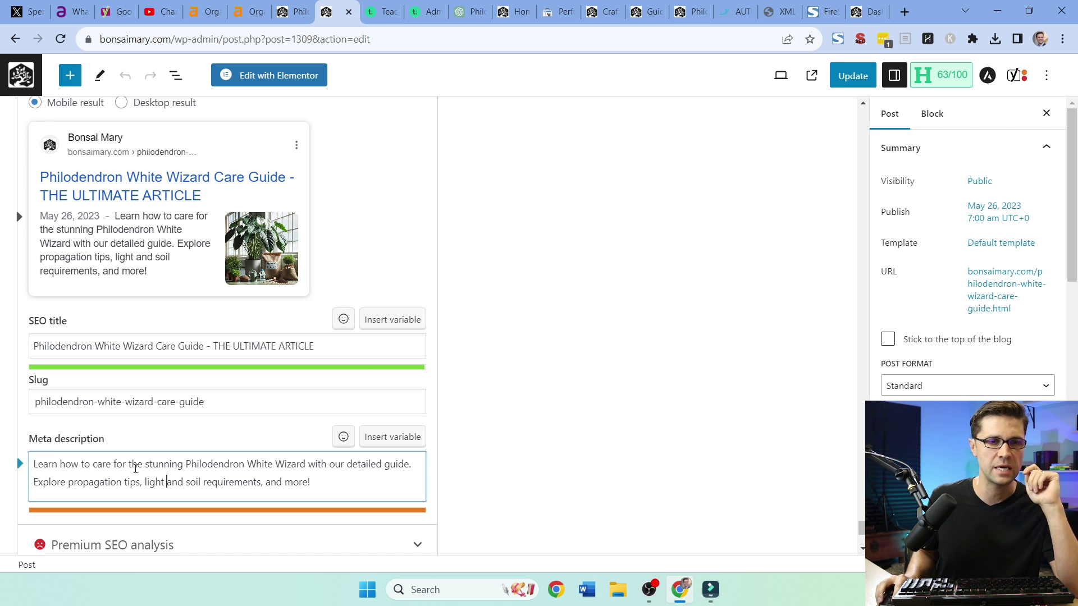
{"action": "type", "text": "C"}
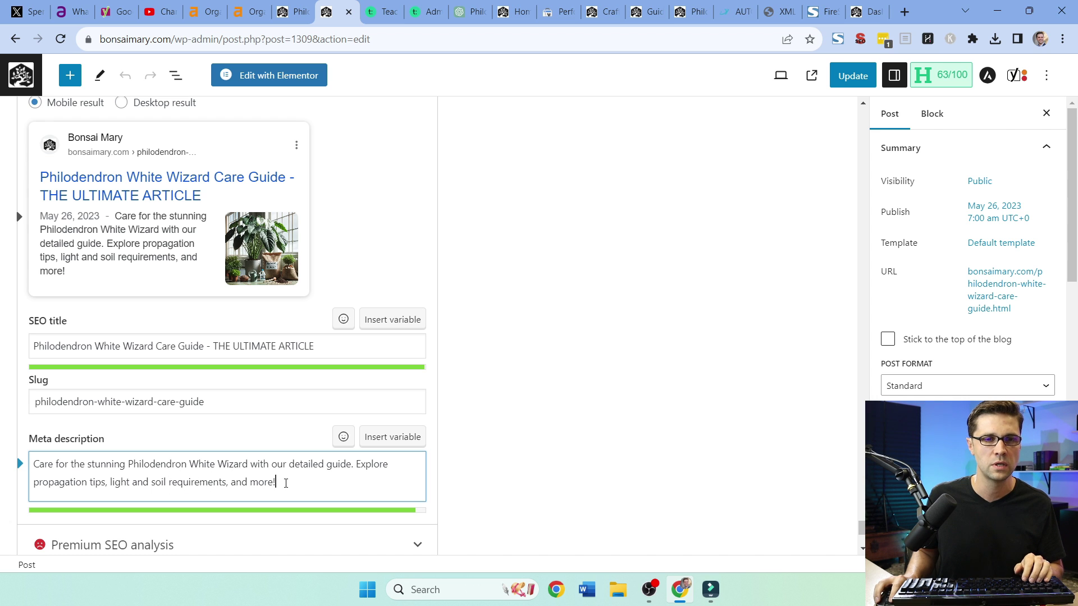
{"action": "left_click", "coordinate": [852, 79]}
Step: Open the live post in a new tab, scroll down to its Conclusion, and select its URL
{"action": "middle_click", "coordinate": [124, 528]}
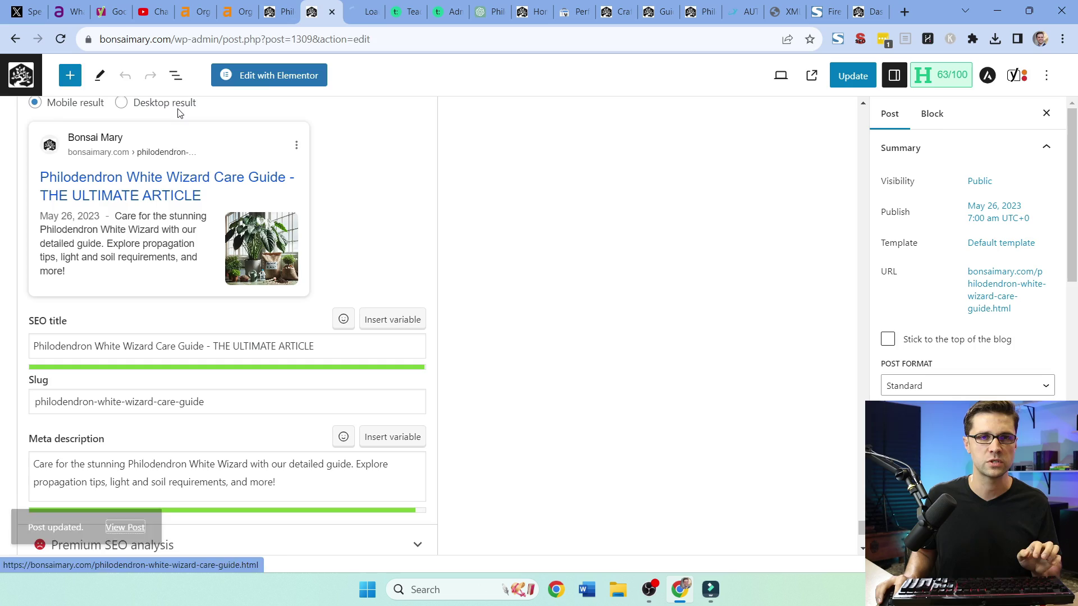
{"action": "key", "text": "ctrl+Tab"}
{"action": "scroll", "coordinate": [154, 336], "scroll_direction": "down", "scroll_amount": 8}
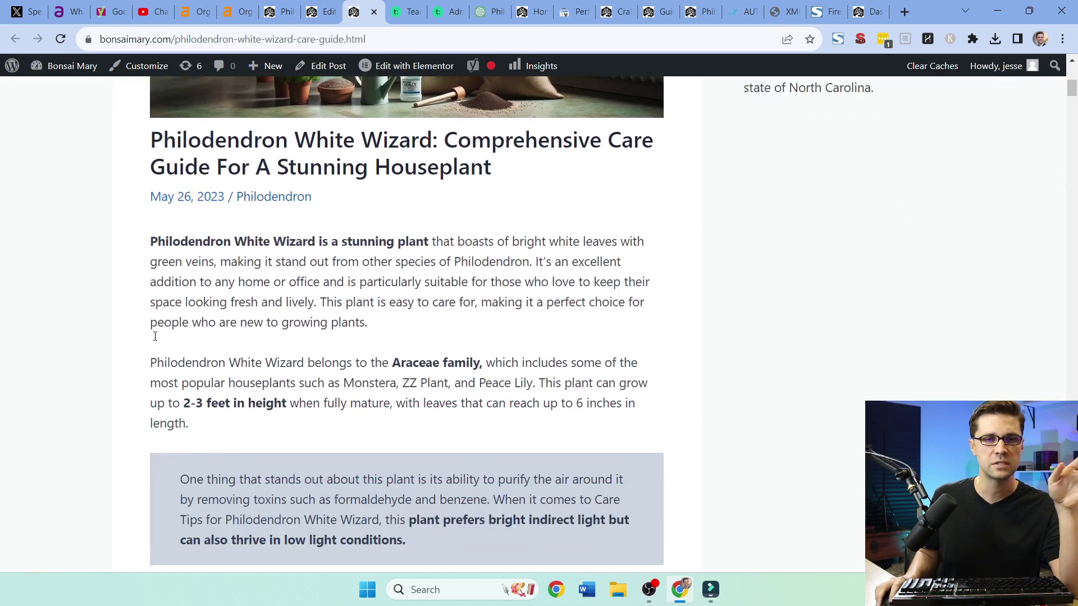
{"action": "scroll", "coordinate": [155, 335], "scroll_direction": "down", "scroll_amount": 20}
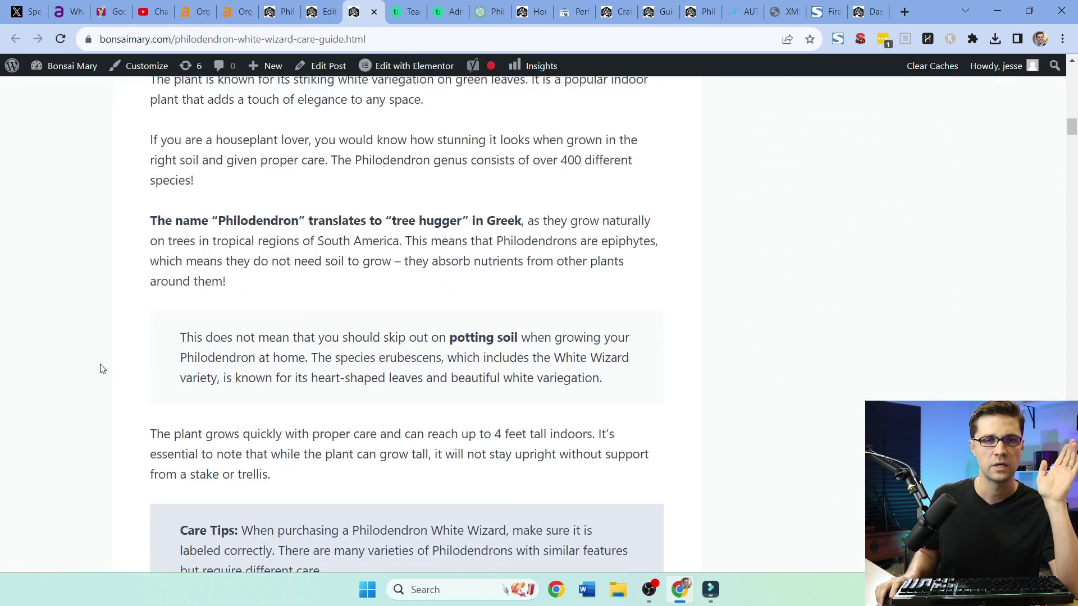
{"action": "scroll", "coordinate": [101, 369], "scroll_direction": "down", "scroll_amount": 15}
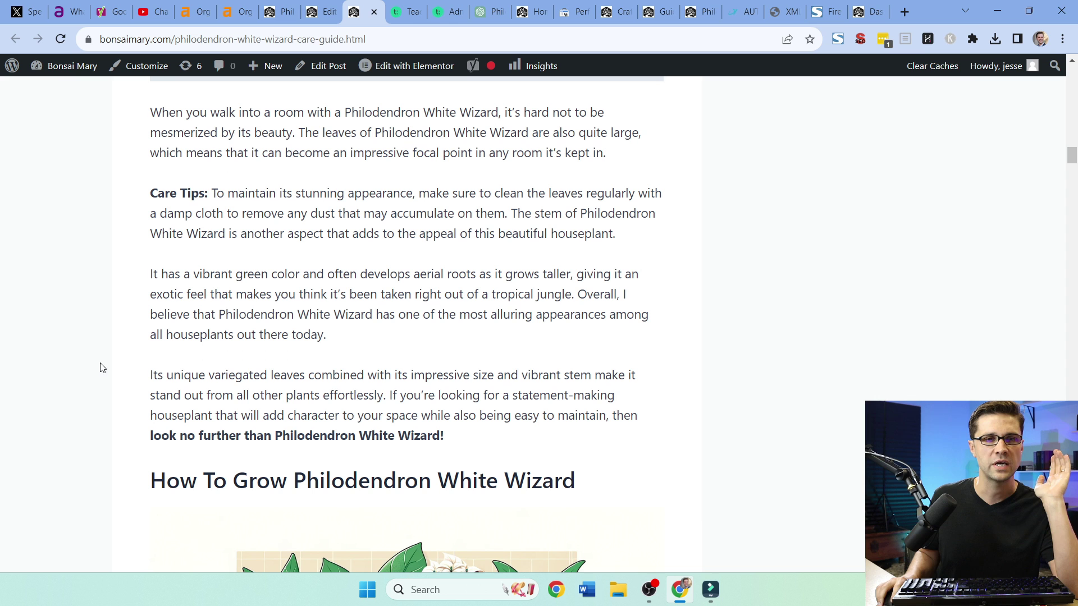
{"action": "scroll", "coordinate": [192, 309], "scroll_direction": "down", "scroll_amount": 12}
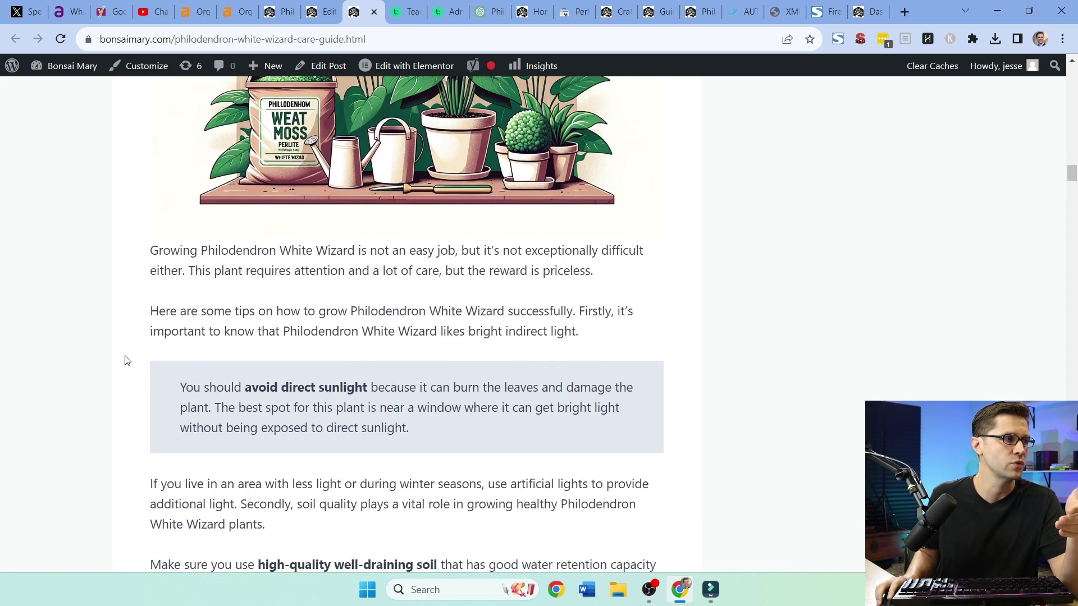
{"action": "scroll", "coordinate": [140, 350], "scroll_direction": "down", "scroll_amount": 12}
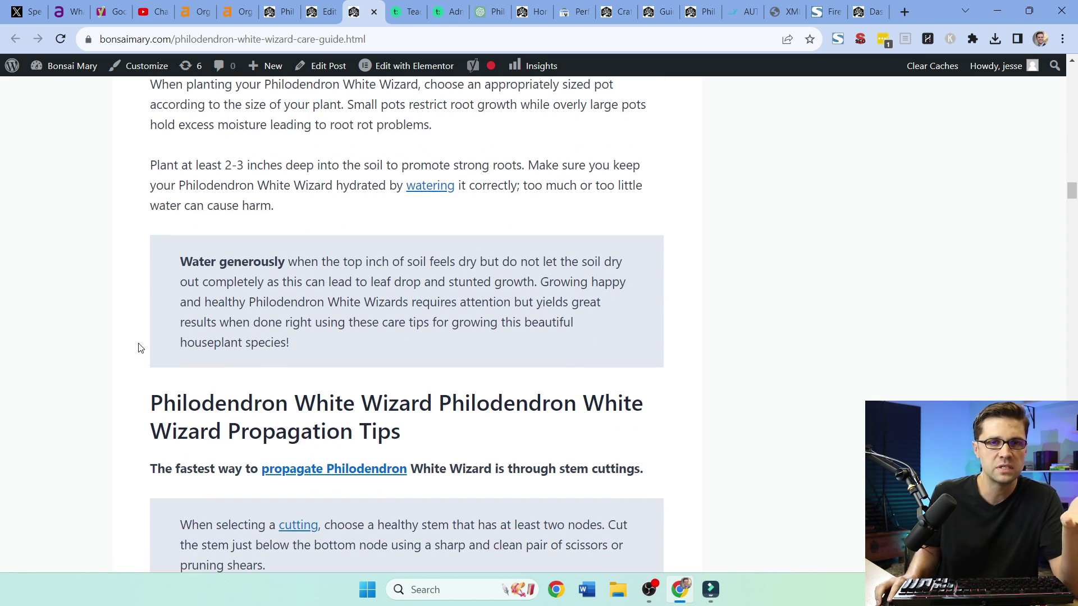
{"action": "scroll", "coordinate": [141, 348], "scroll_direction": "down", "scroll_amount": 12}
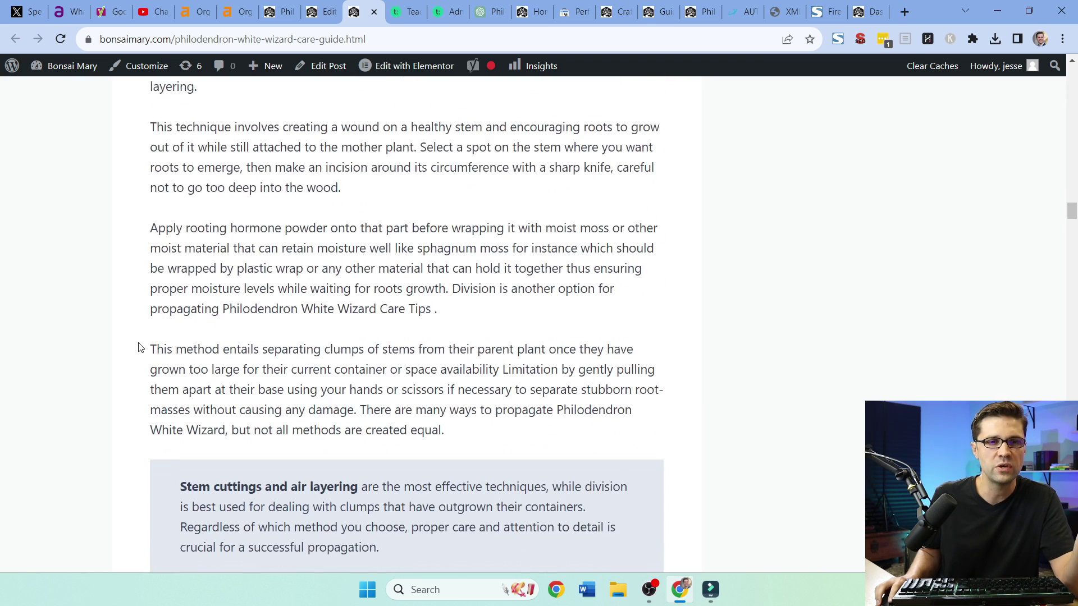
{"action": "scroll", "coordinate": [140, 347], "scroll_direction": "down", "scroll_amount": 12}
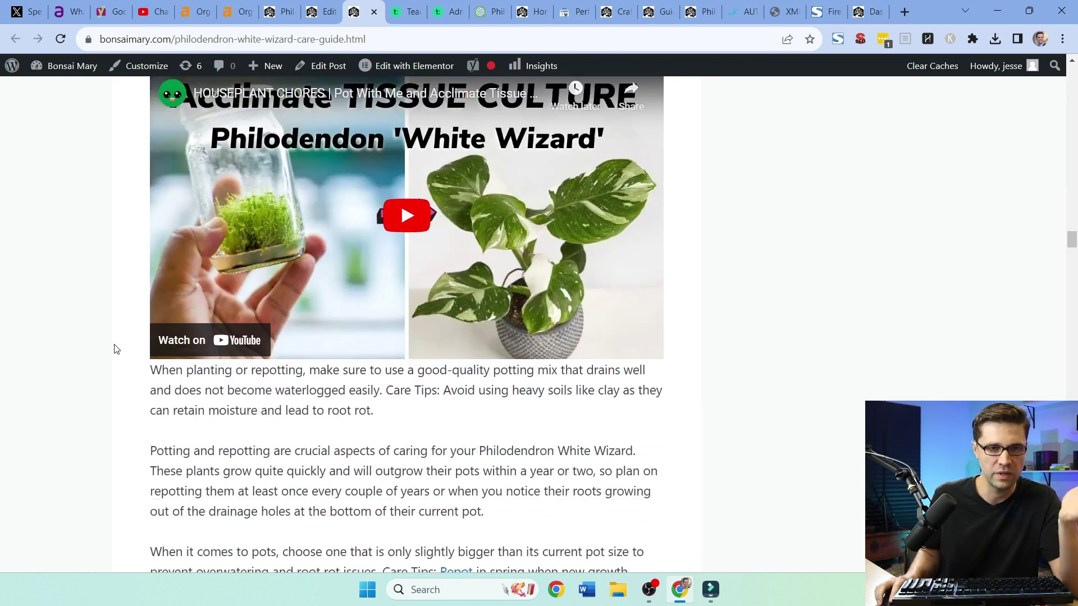
{"action": "scroll", "coordinate": [118, 345], "scroll_direction": "down", "scroll_amount": 12}
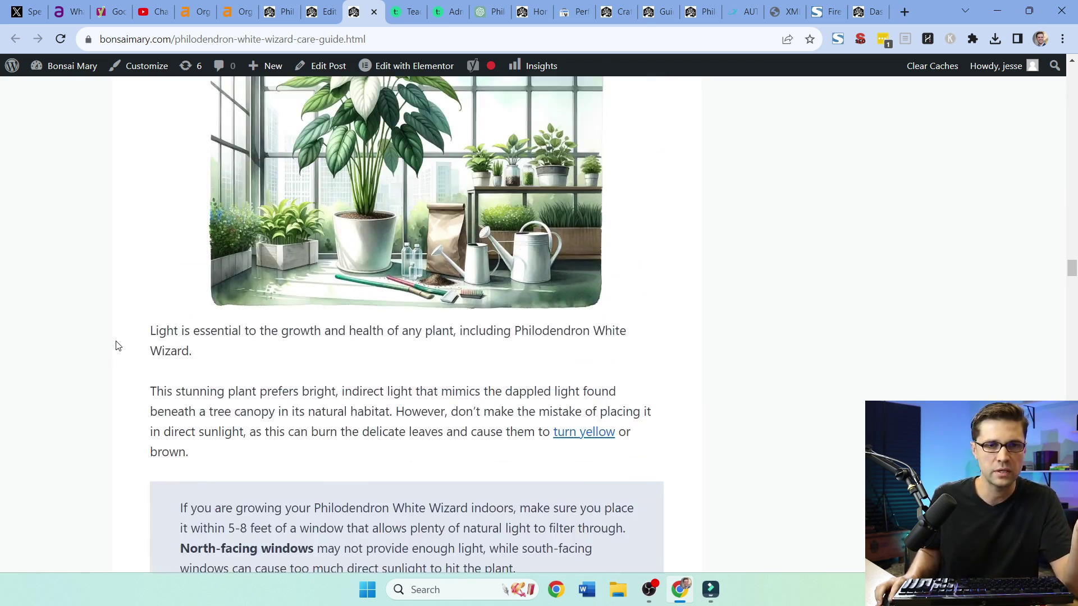
{"action": "scroll", "coordinate": [117, 343], "scroll_direction": "down", "scroll_amount": 15}
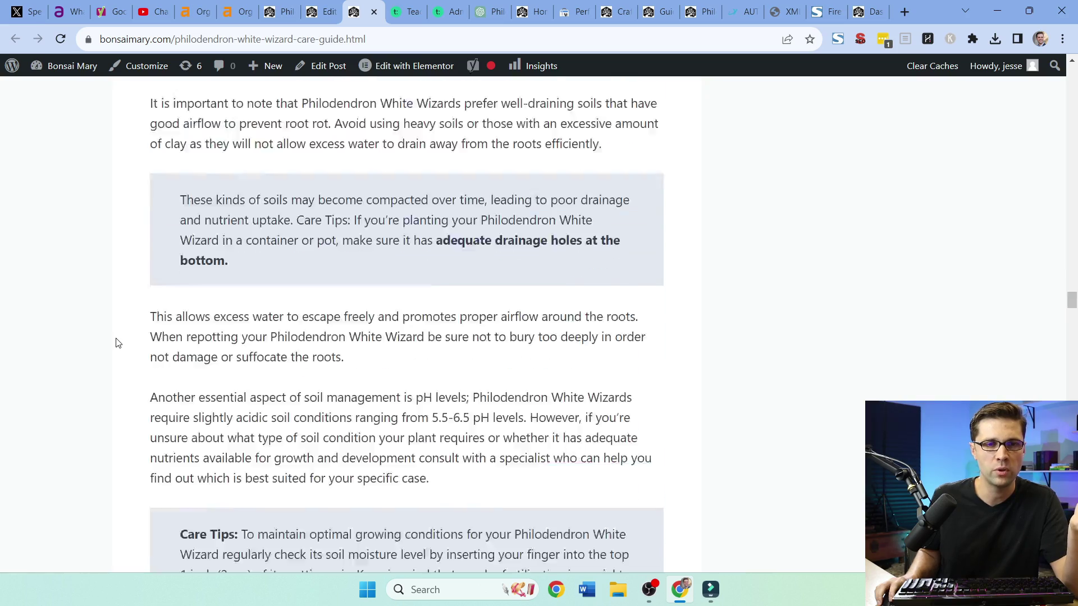
{"action": "scroll", "coordinate": [118, 341], "scroll_direction": "down", "scroll_amount": 15}
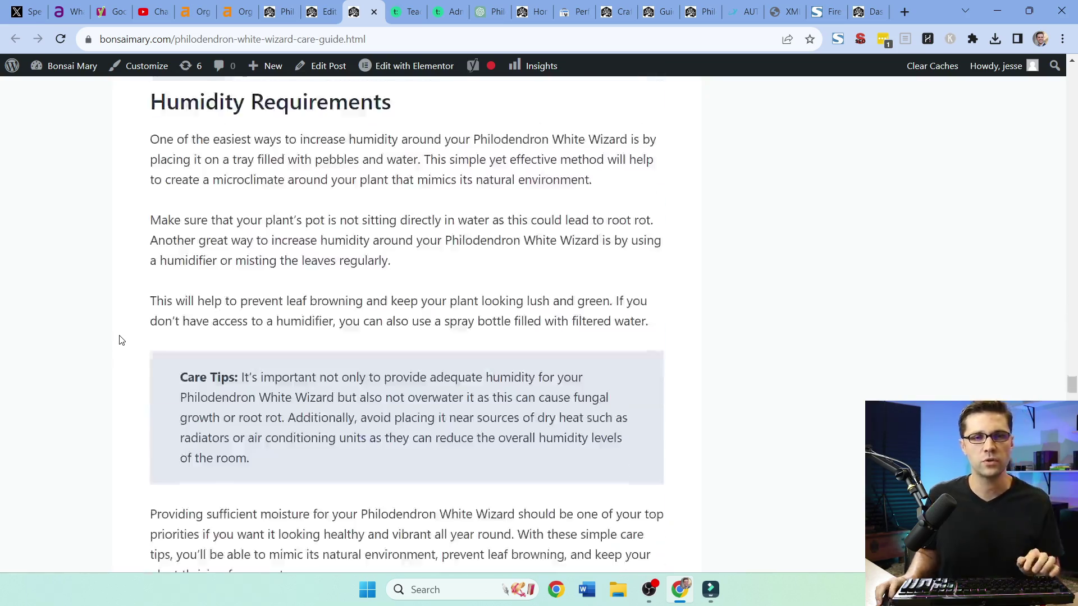
{"action": "scroll", "coordinate": [122, 338], "scroll_direction": "down", "scroll_amount": 20}
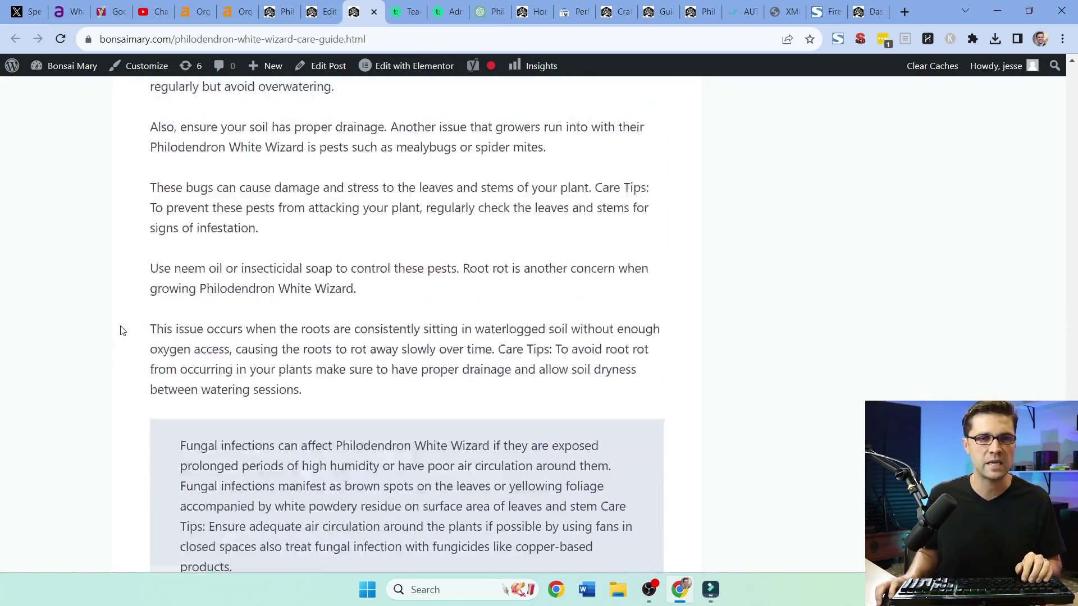
{"action": "left_click", "coordinate": [180, 39]}
{"action": "key", "text": "ctrl+c"}
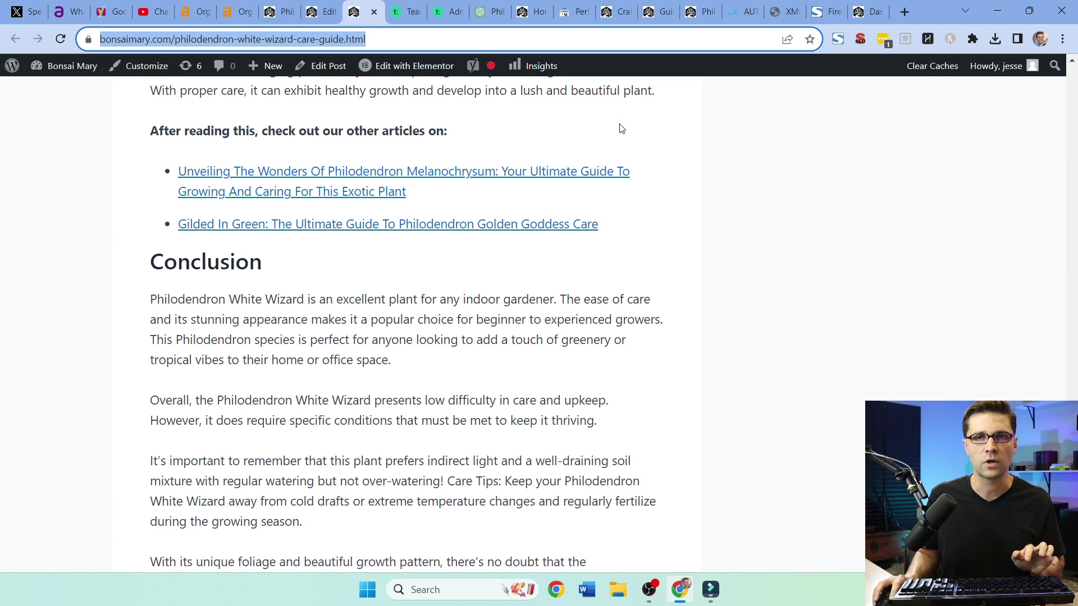
Step: Inspect the pasted article URL from the Search Console Overview and request indexing
{"action": "left_click", "coordinate": [537, 12]}
{"action": "left_click", "coordinate": [563, 10]}
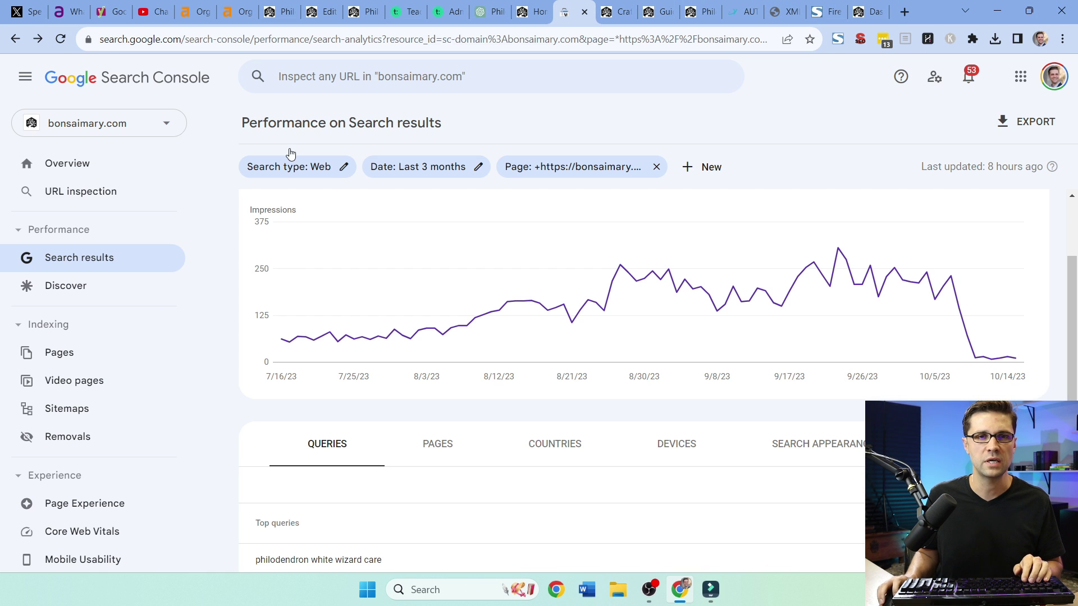
{"action": "left_click", "coordinate": [95, 167]}
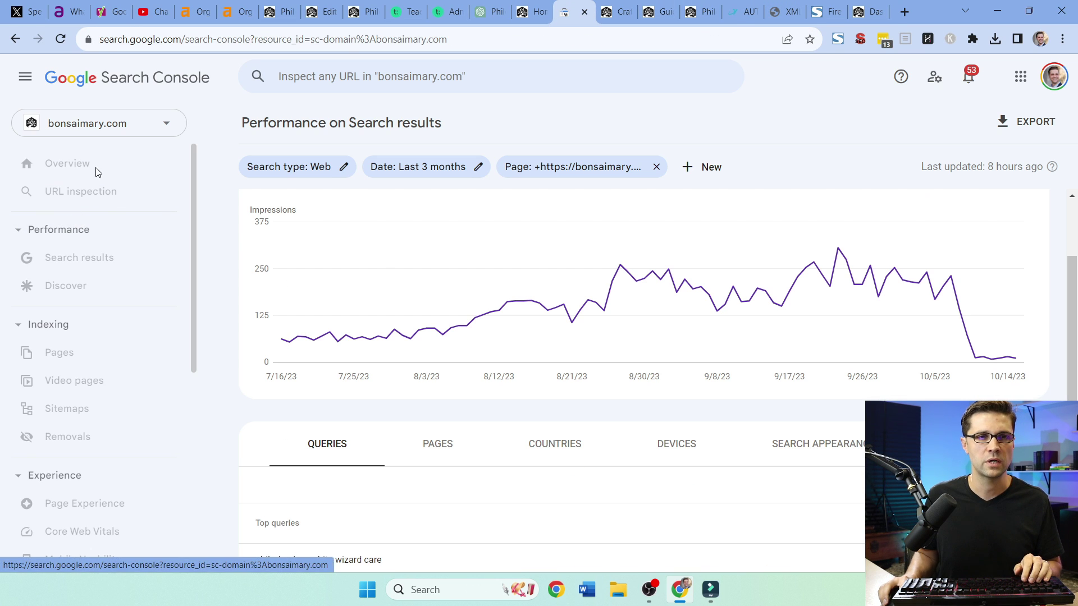
{"action": "left_click", "coordinate": [323, 90]}
{"action": "key", "text": "ctrl+v"}
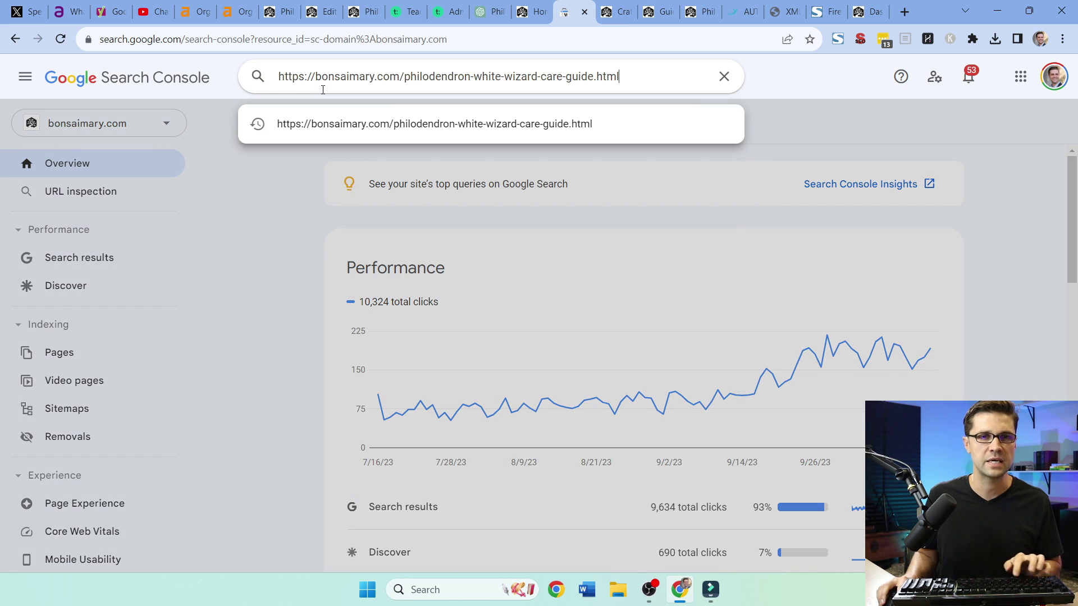
{"action": "key", "text": "Return"}
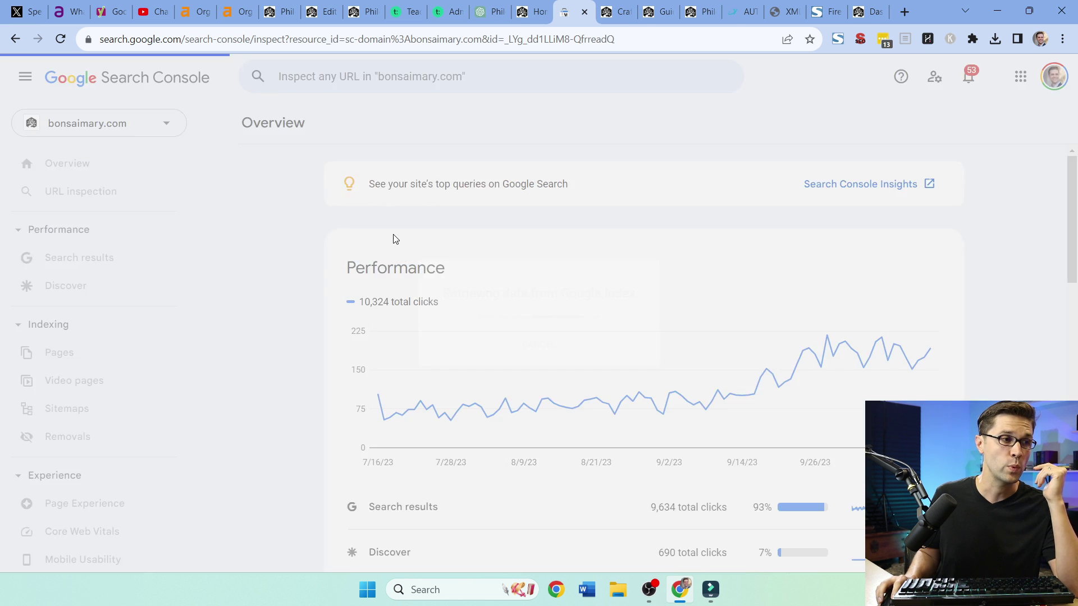
{"action": "left_click", "coordinate": [899, 308]}
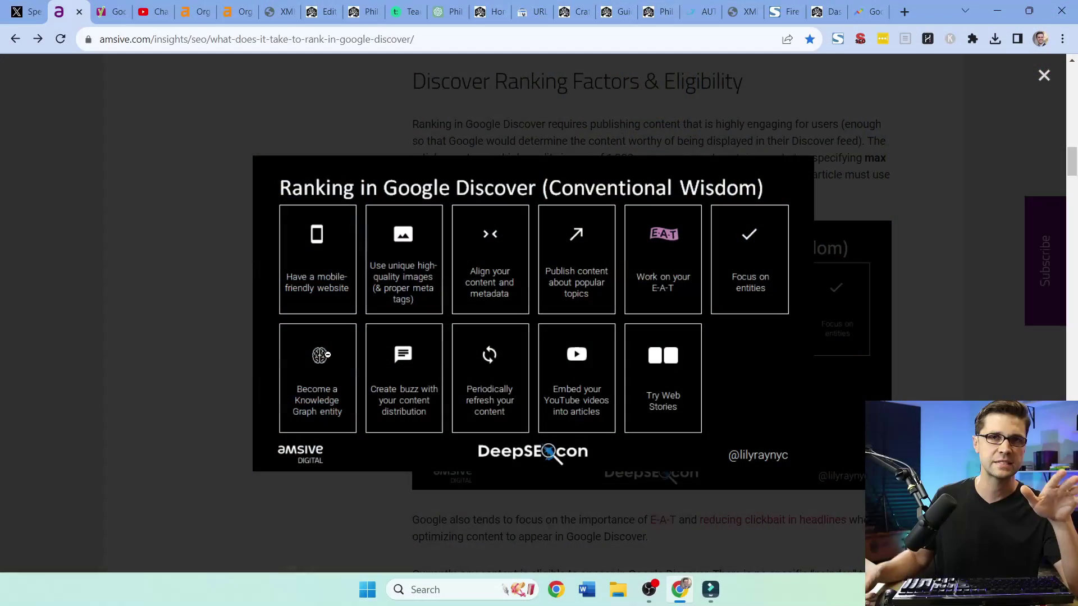
Step: Scroll the post-sitemap.xml tab from the top through its 137 highlighted philodendron URLs
{"action": "left_click", "coordinate": [283, 15]}
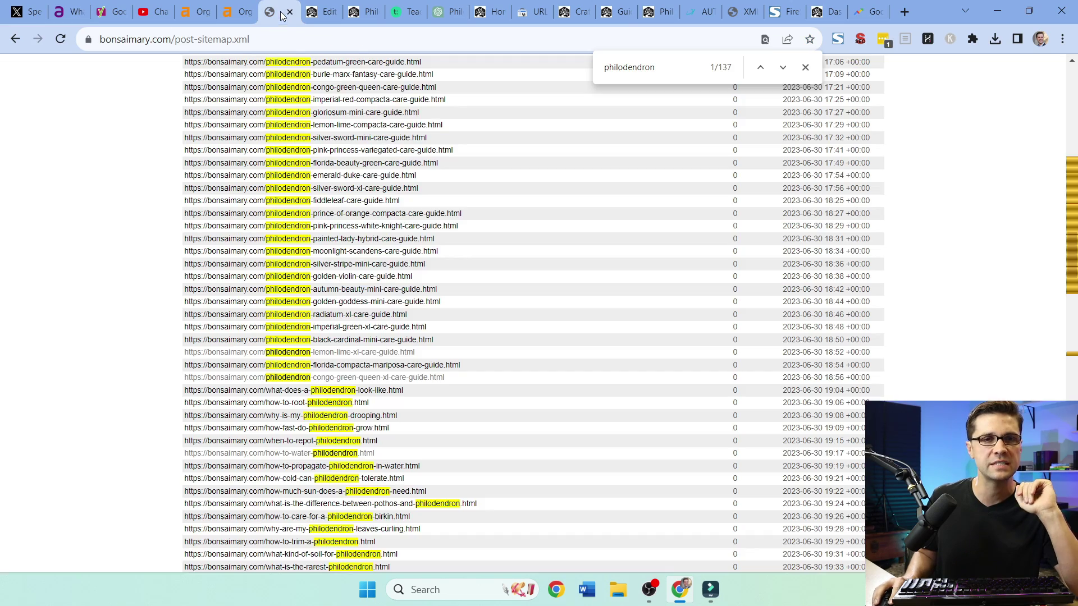
{"action": "scroll", "coordinate": [56, 320], "scroll_direction": "up", "scroll_amount": 20}
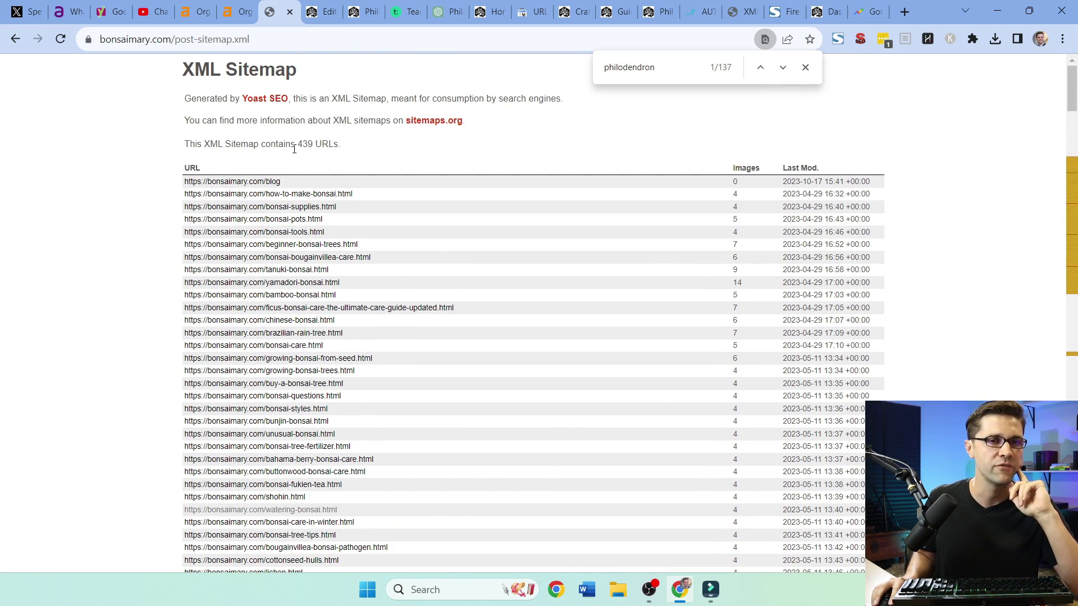
{"action": "scroll", "coordinate": [48, 256], "scroll_direction": "down", "scroll_amount": 15}
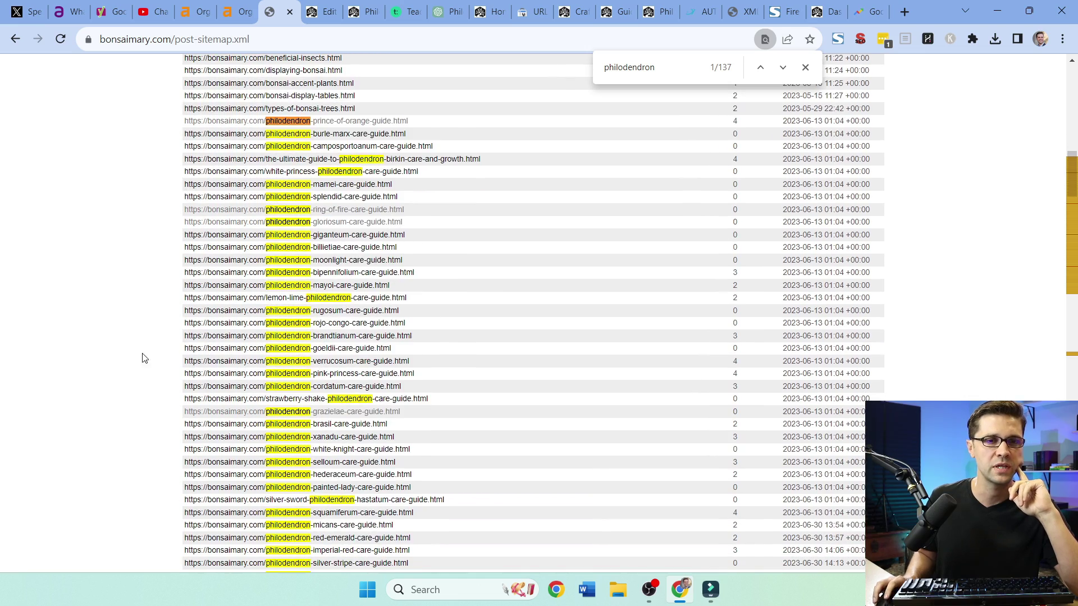
{"action": "scroll", "coordinate": [170, 344], "scroll_direction": "down", "scroll_amount": 1}
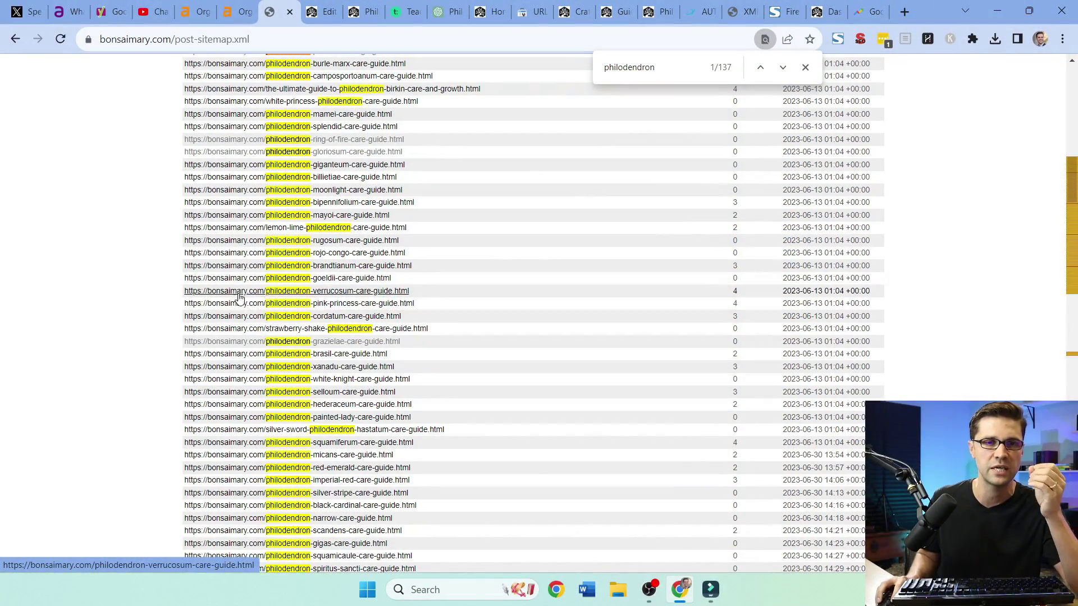
{"action": "scroll", "coordinate": [130, 360], "scroll_direction": "down", "scroll_amount": 10}
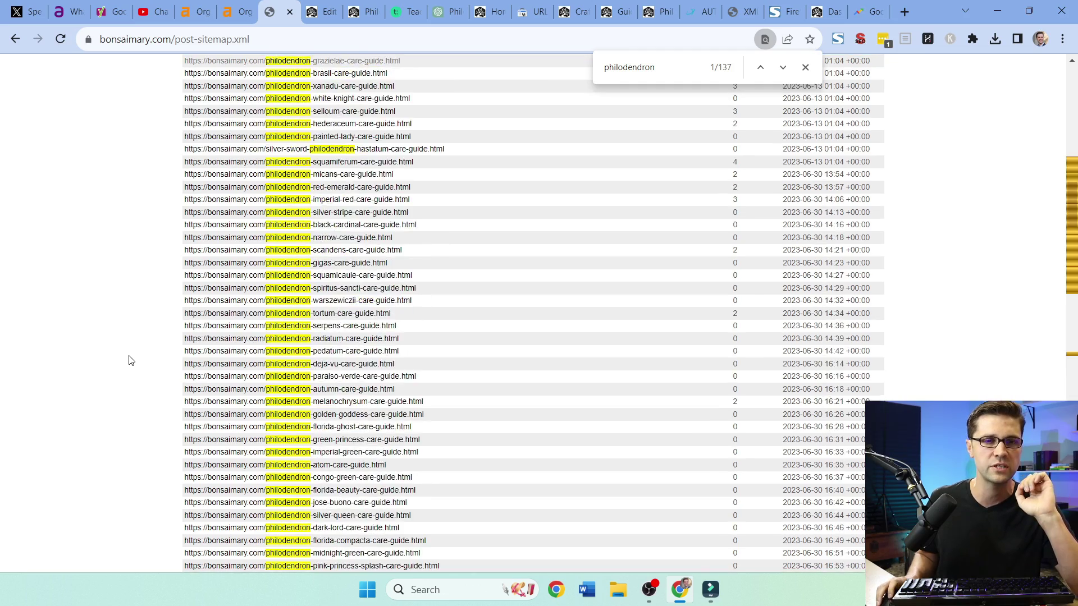
{"action": "scroll", "coordinate": [136, 357], "scroll_direction": "down", "scroll_amount": 1}
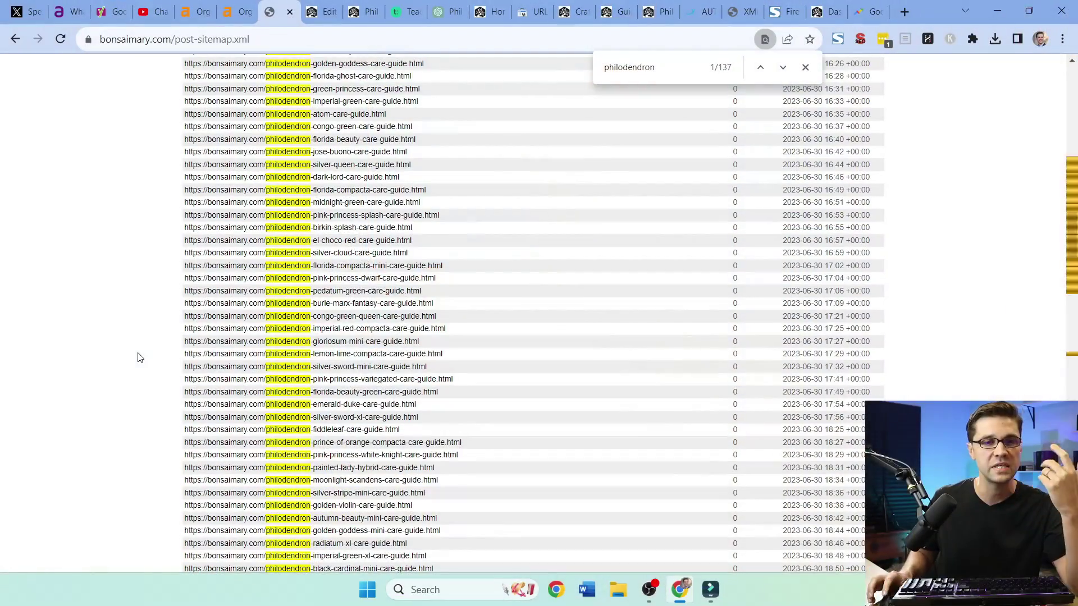
{"action": "scroll", "coordinate": [118, 398], "scroll_direction": "down", "scroll_amount": 5}
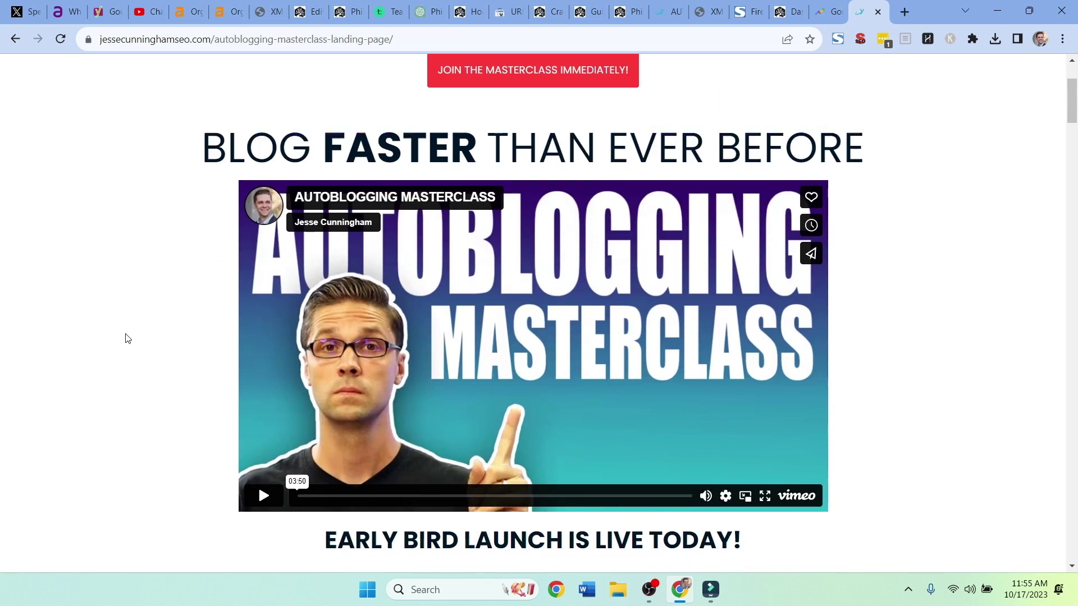
Step: Scroll the landing page down to the countdown and back up to 'Autoblogging Changes Everything'
{"action": "scroll", "coordinate": [126, 337], "scroll_direction": "down", "scroll_amount": 15}
{"action": "scroll", "coordinate": [125, 338], "scroll_direction": "down", "scroll_amount": 15}
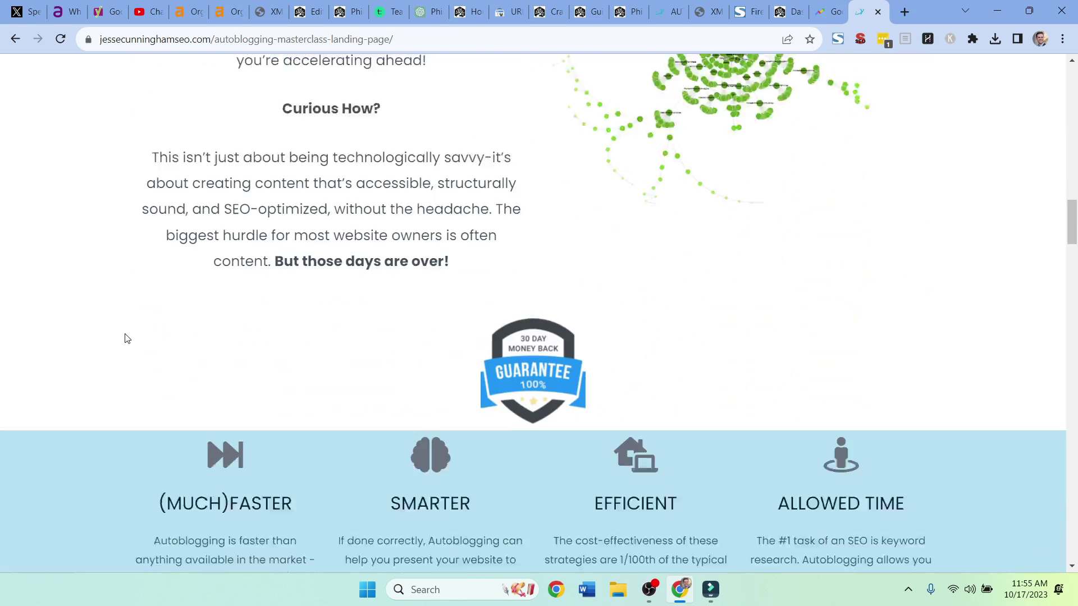
{"action": "scroll", "coordinate": [125, 339], "scroll_direction": "down", "scroll_amount": 5}
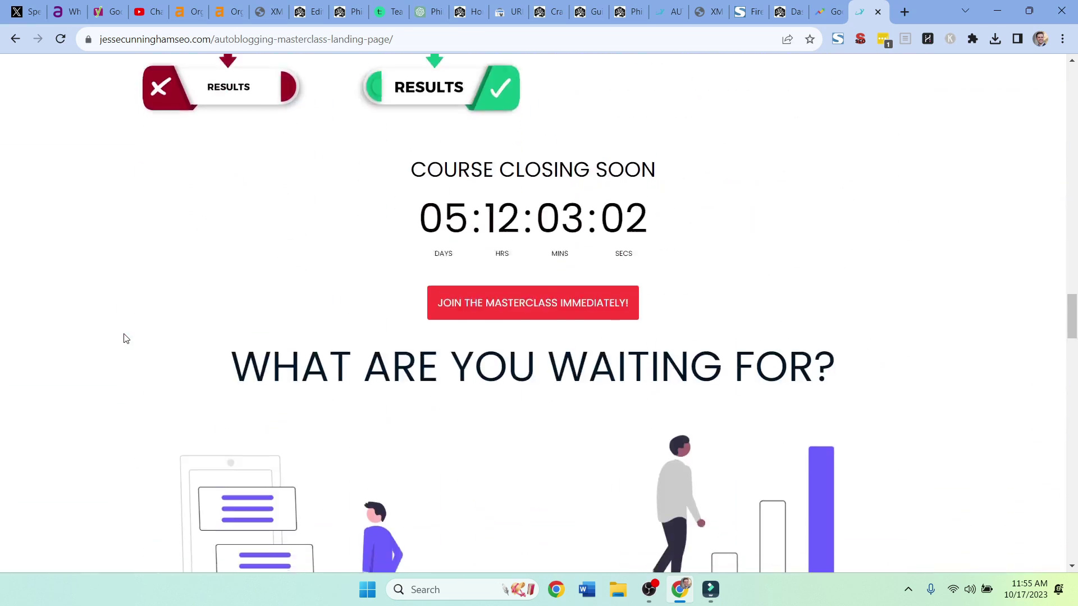
{"action": "scroll", "coordinate": [127, 338], "scroll_direction": "up", "scroll_amount": 20}
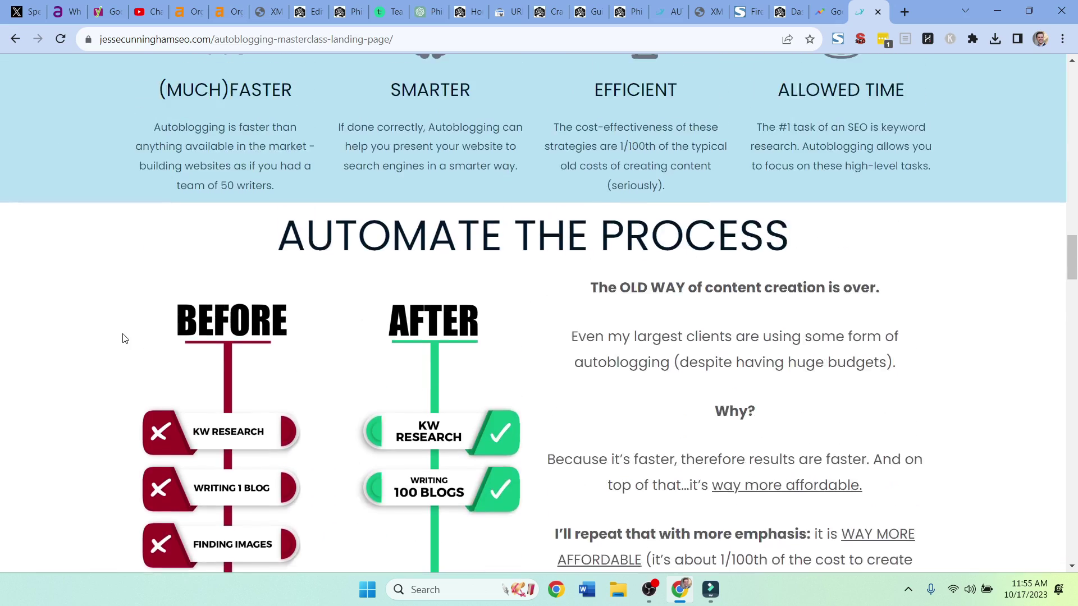
{"action": "scroll", "coordinate": [124, 338], "scroll_direction": "up", "scroll_amount": 20}
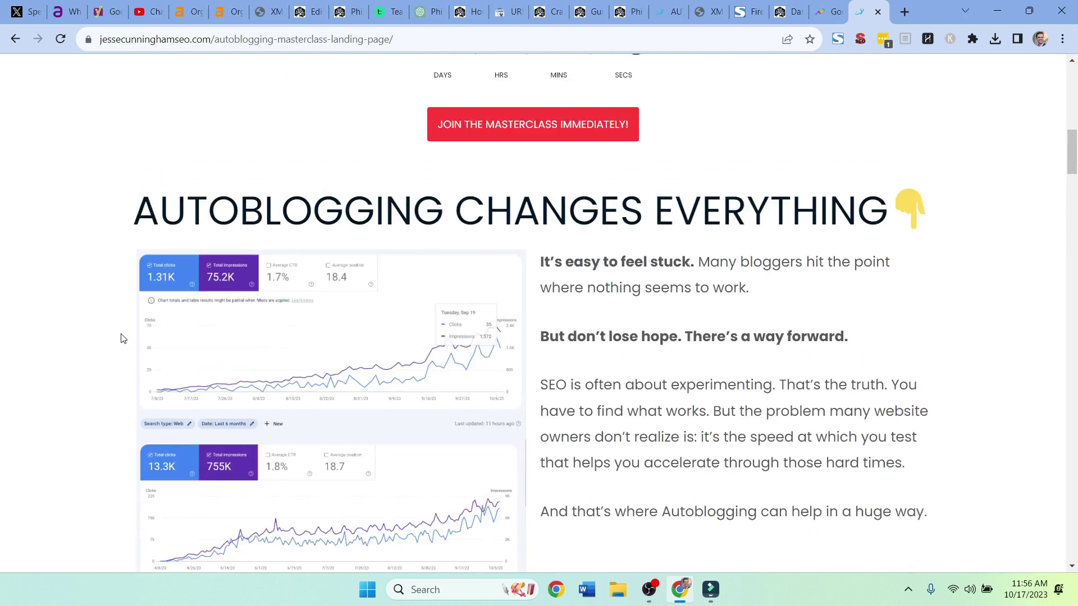